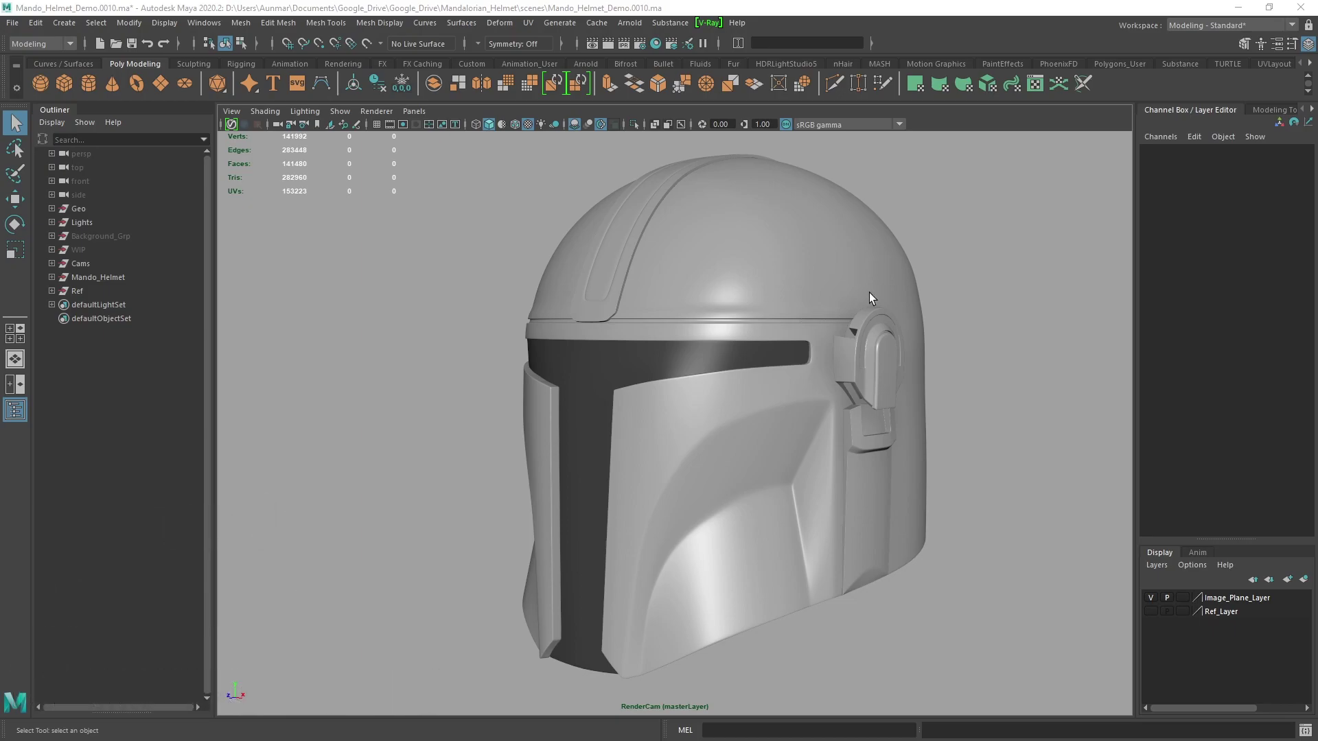
pyautogui.moveTo(881, 295)
pyautogui.keyDown('alt'); pyautogui.mouseDown()
pyautogui.moveTo(916, 329)
pyautogui.moveTo(869, 294)
pyautogui.mouseUp(); pyautogui.keyUp('alt')
pyautogui.press('space')
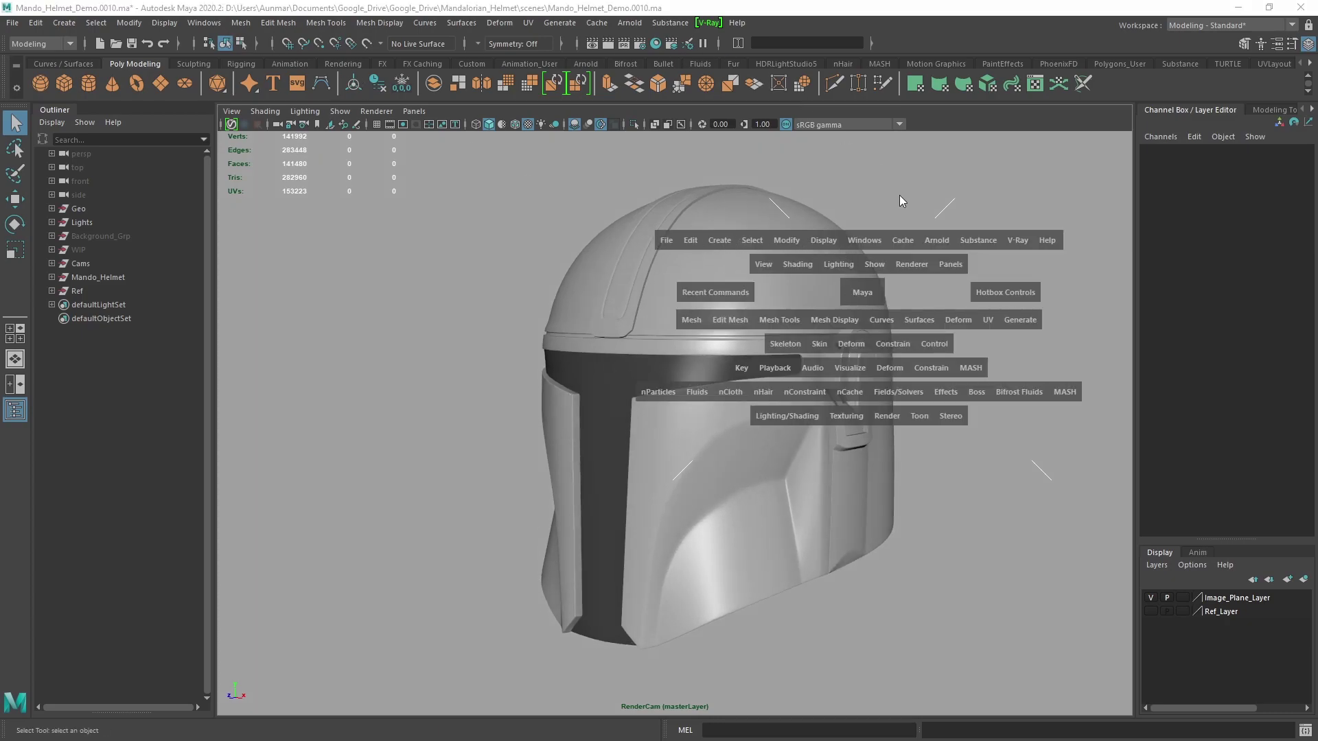
pyautogui.click(819, 240)
pyautogui.click(864, 237)
pyautogui.click(827, 239)
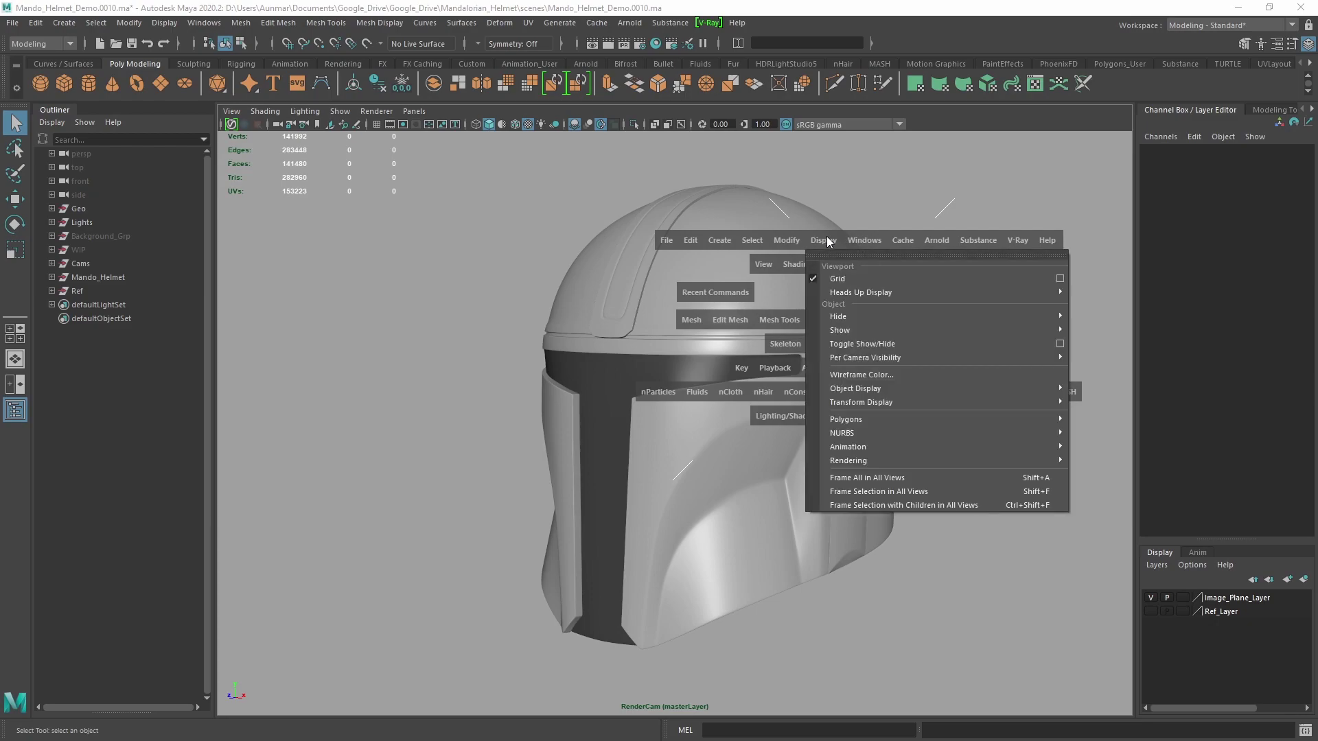
pyautogui.moveTo(842, 295)
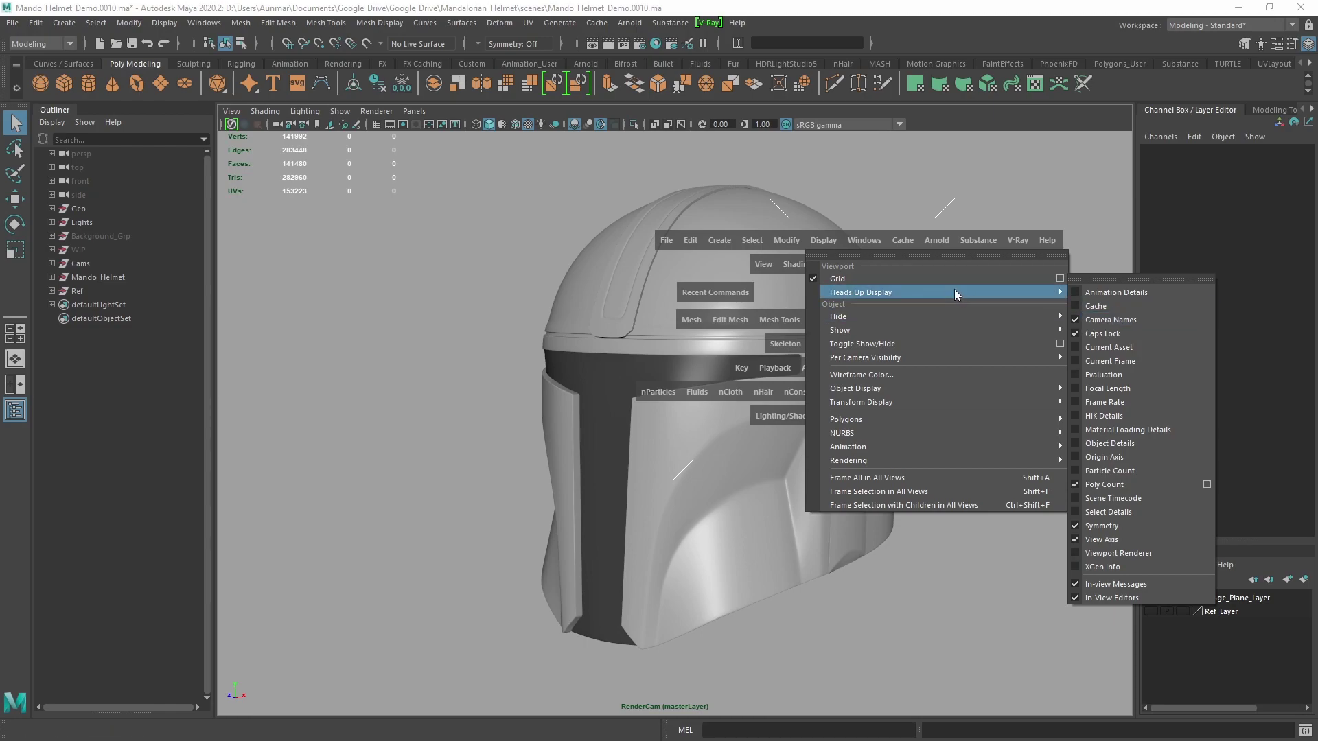
pyautogui.click(203, 23)
pyautogui.moveTo(232, 100)
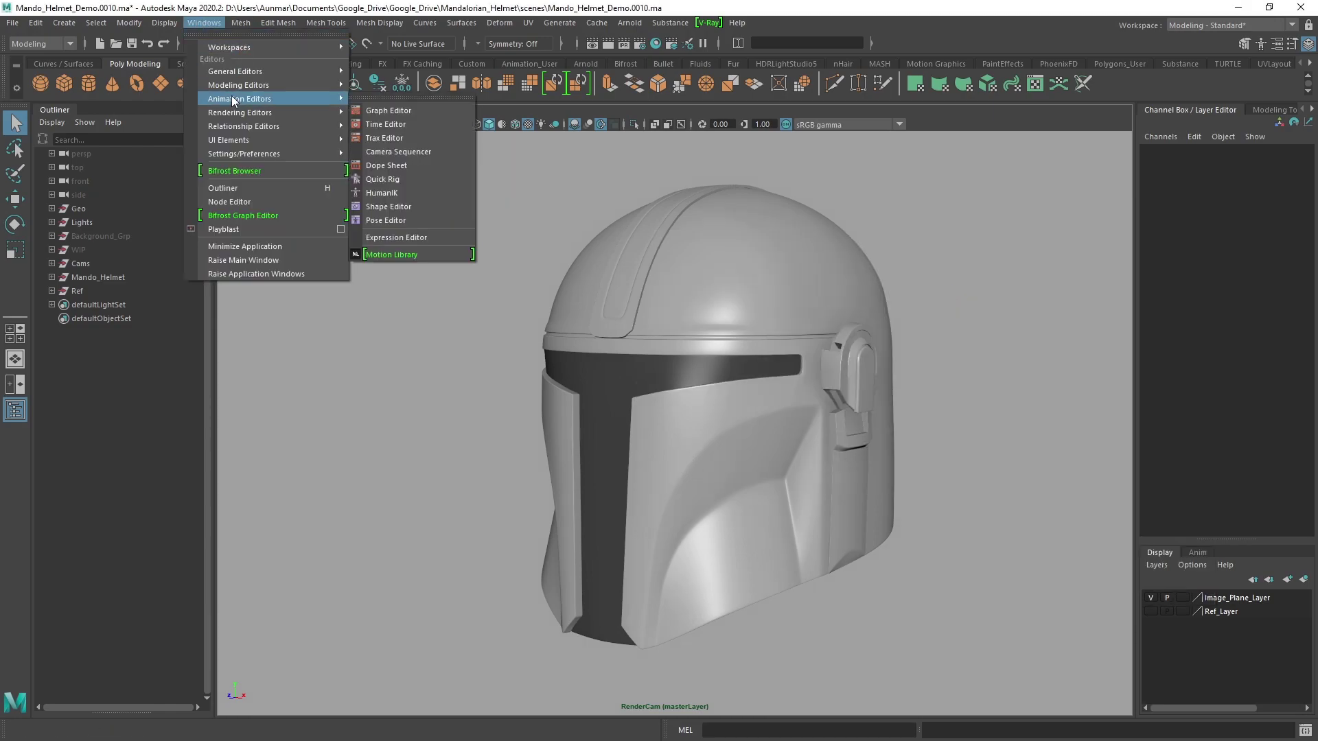
pyautogui.moveTo(885, 356)
pyautogui.keyDown('alt'); pyautogui.mouseDown()
pyautogui.moveTo(903, 335)
pyautogui.moveTo(883, 347)
pyautogui.mouseUp(); pyautogui.keyUp('alt')
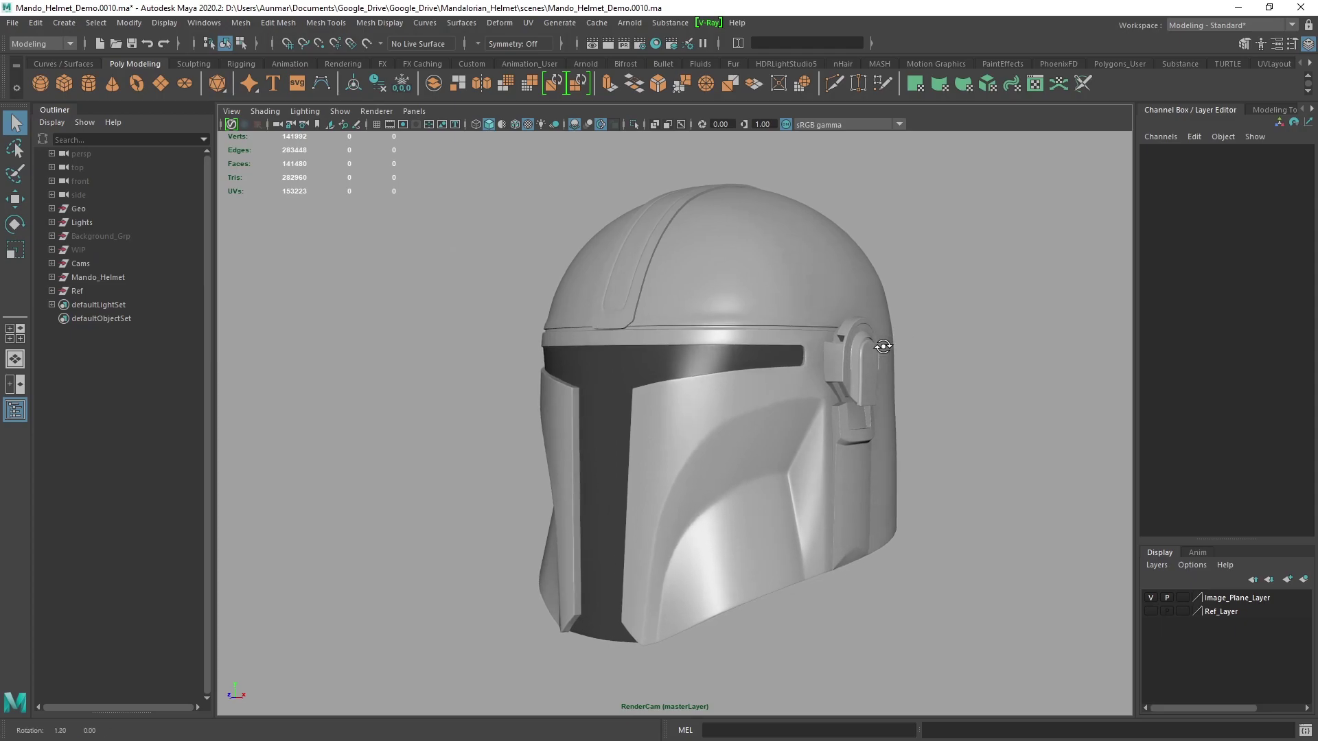
# Step: Switch the helmet shell to edge selection and insert a horizontal edge loop around the dome with Multi-Cut
pyautogui.rightClick(797, 282)
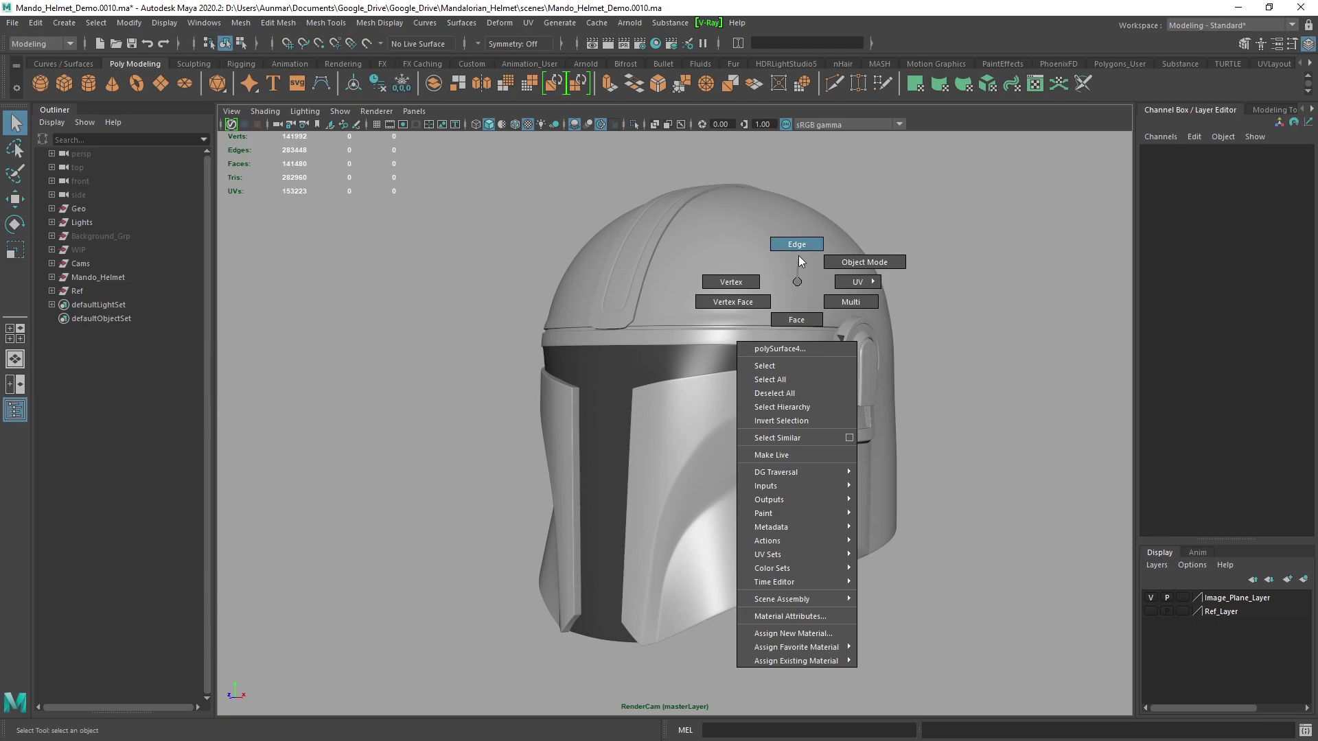
pyautogui.moveTo(798, 255); pyautogui.dragTo(798, 253, button='right')
pyautogui.keyDown('alt'); pyautogui.moveTo(800, 256); pyautogui.dragTo(778, 278); pyautogui.keyUp('alt')
pyautogui.click(779, 269)
pyautogui.keyDown('shift'); pyautogui.rightClick(776, 266); pyautogui.keyUp('shift')
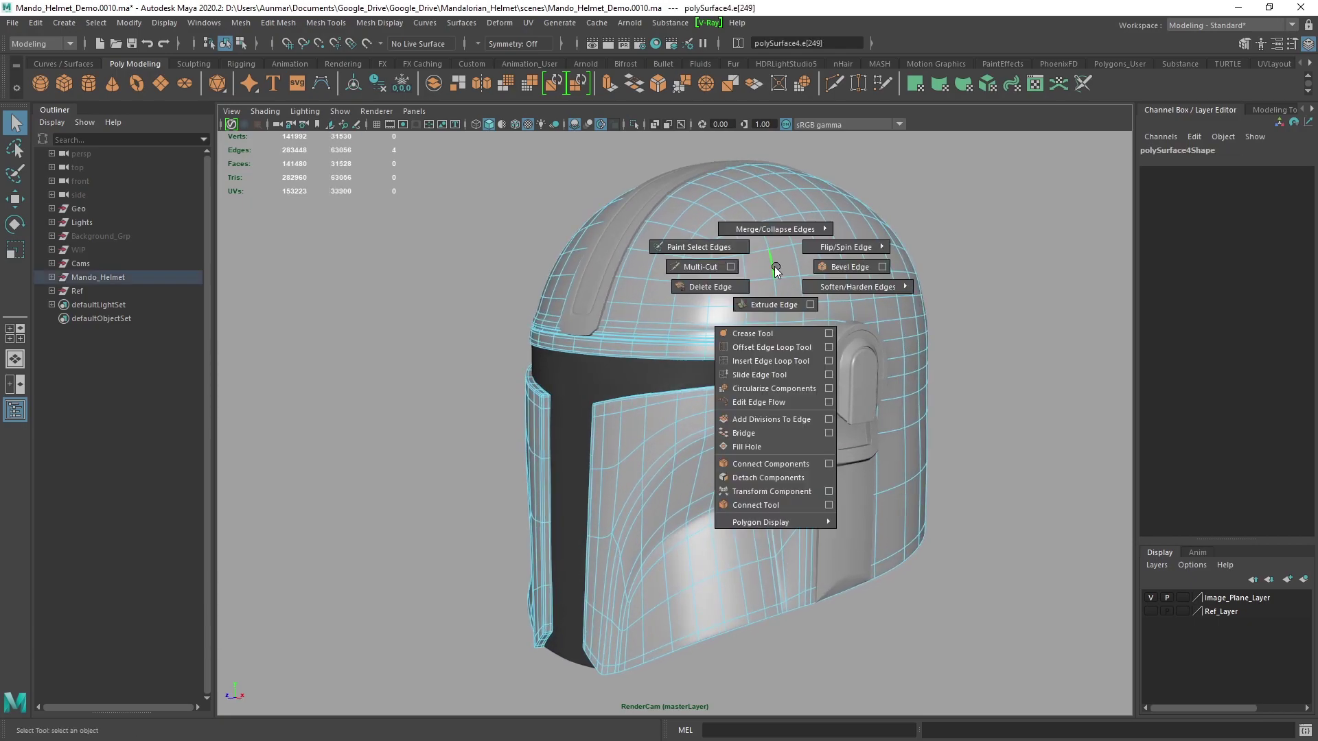
pyautogui.click(699, 267)
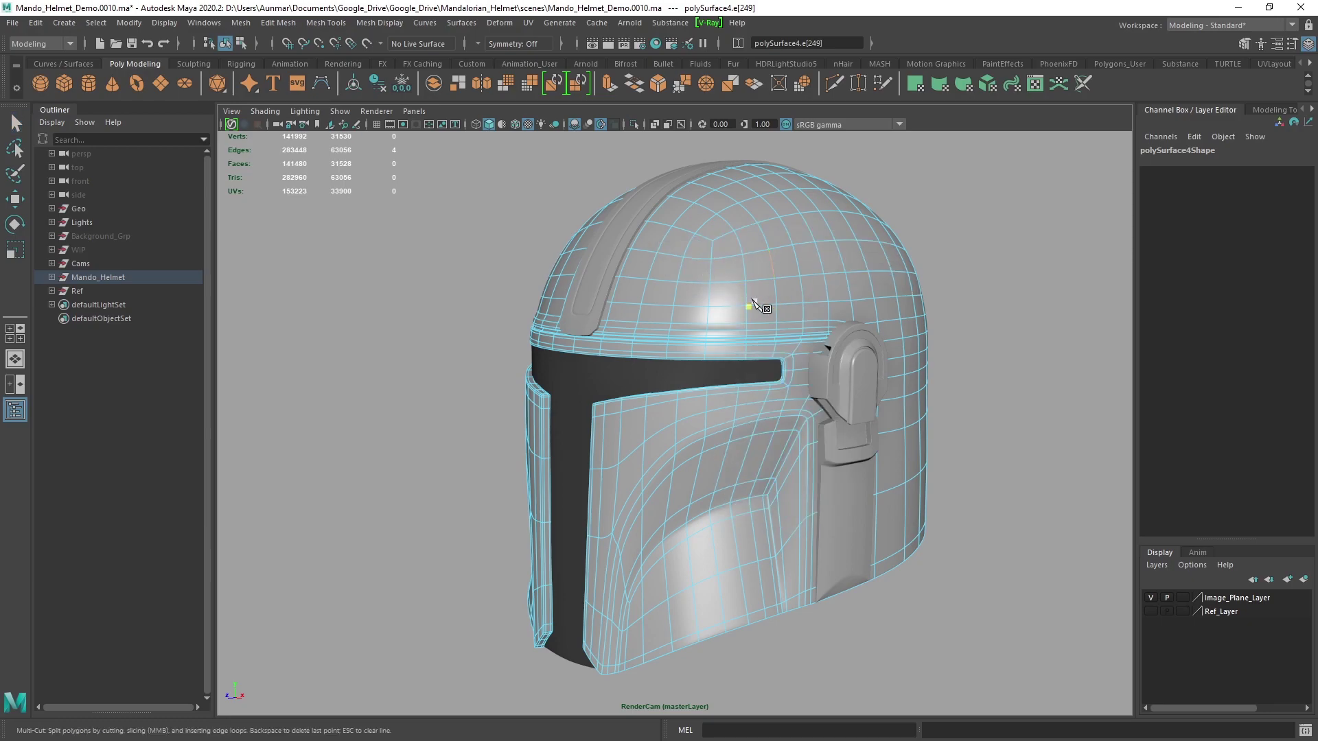
pyautogui.keyDown('ctrl'); pyautogui.click(750, 271); pyautogui.keyUp('ctrl')
pyautogui.scroll(3, 809, 298)
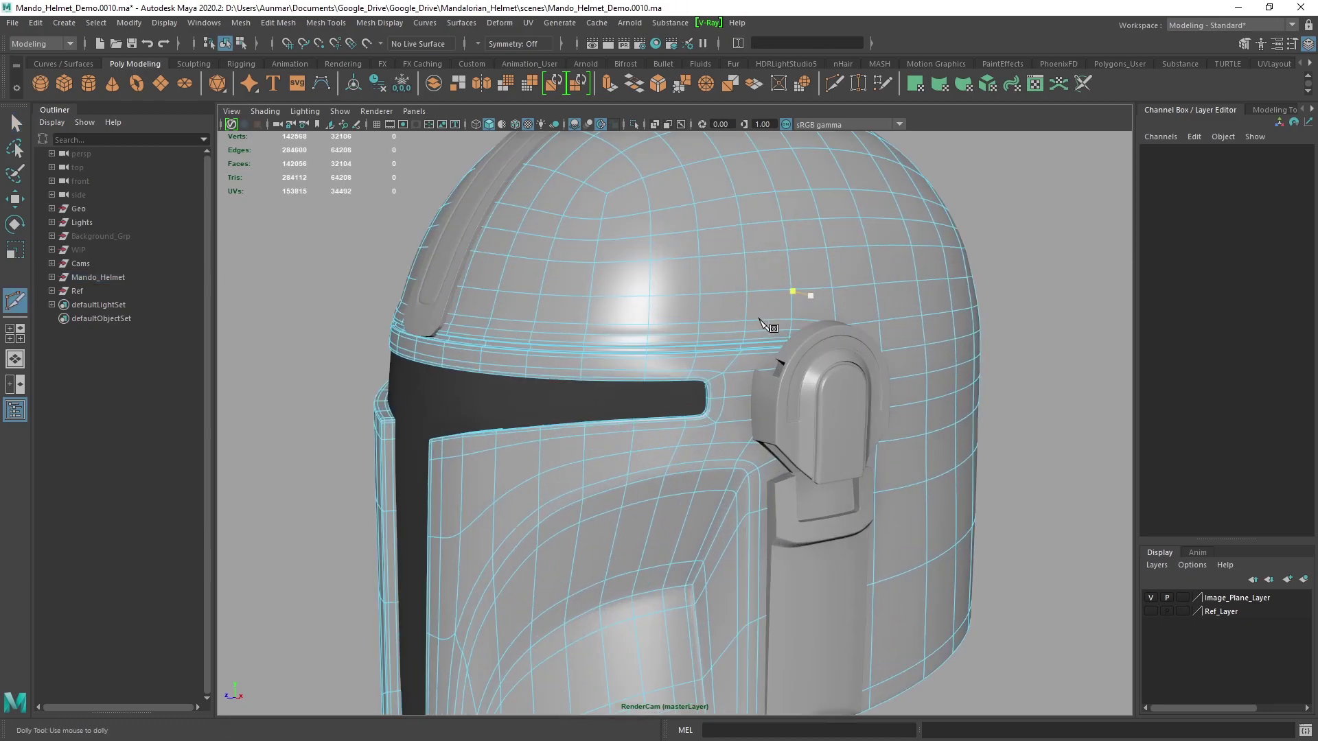
# Step: Select the inserted edge loop around the dome and bevel it with 2 segments
pyautogui.moveTo(752, 276)
pyautogui.keyDown('alt'); pyautogui.mouseDown()
pyautogui.moveTo(792, 282)
pyautogui.moveTo(734, 259)
pyautogui.mouseUp(); pyautogui.keyUp('alt')
pyautogui.press('q')
pyautogui.doubleClick(769, 245)
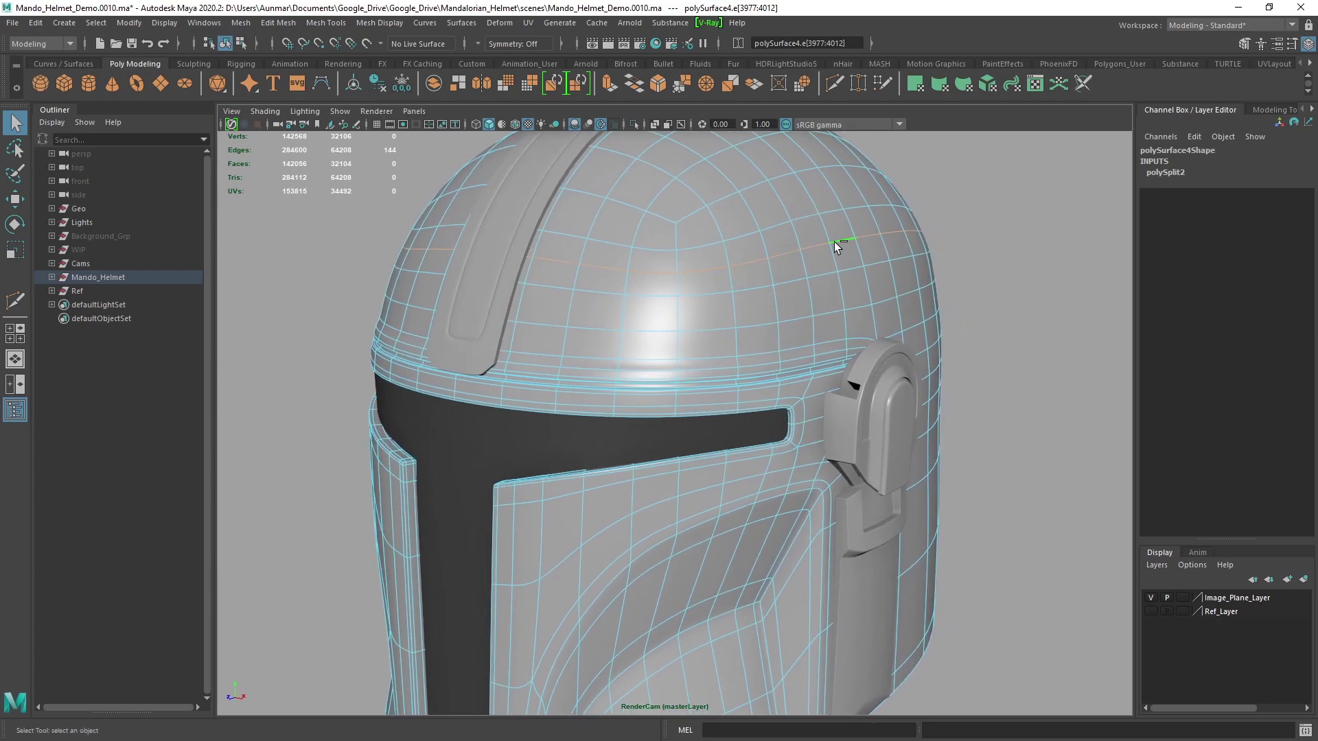
pyautogui.keyDown('shift'); pyautogui.moveTo(834, 242); pyautogui.dragTo(887, 237, button='right'); pyautogui.keyUp('shift')
pyautogui.hotkey('ctrl', 'b')
pyautogui.keyDown('alt'); pyautogui.moveTo(847, 258); pyautogui.dragTo(833, 266); pyautogui.keyUp('alt')
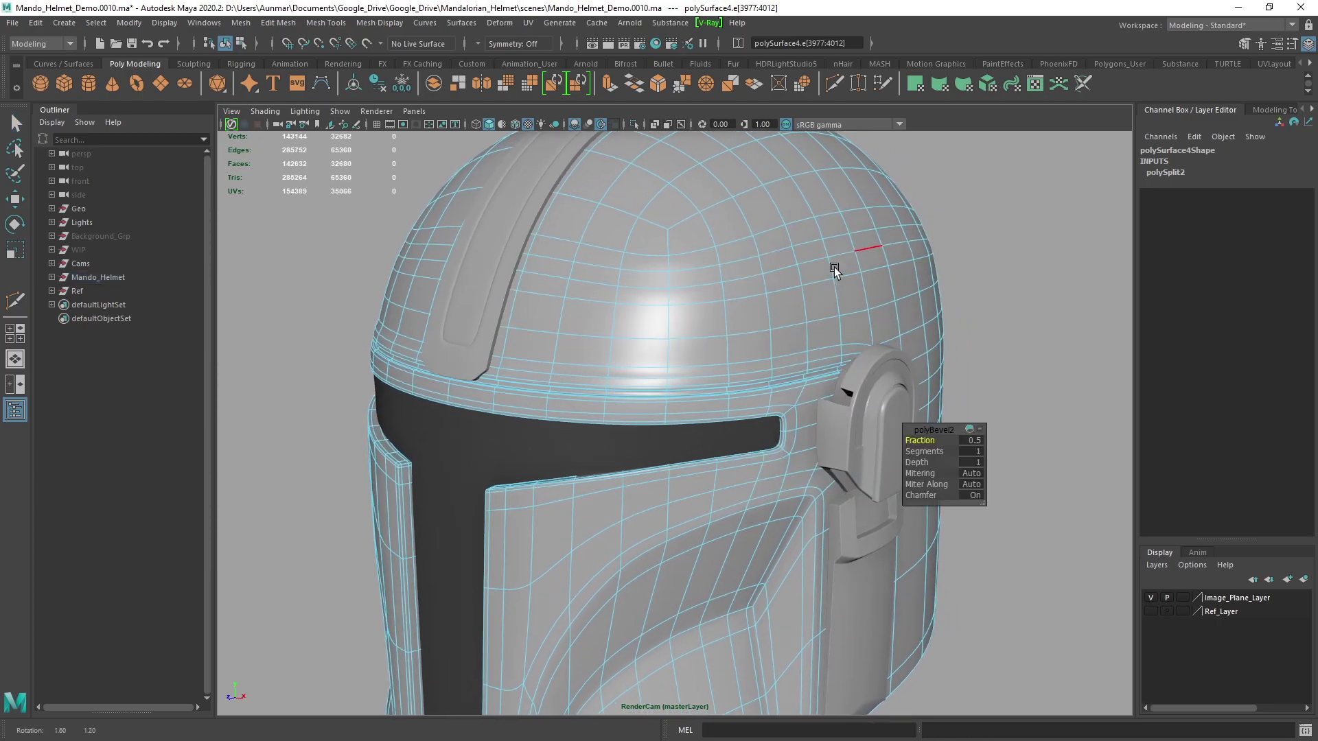
pyautogui.scroll(2, 834, 267)
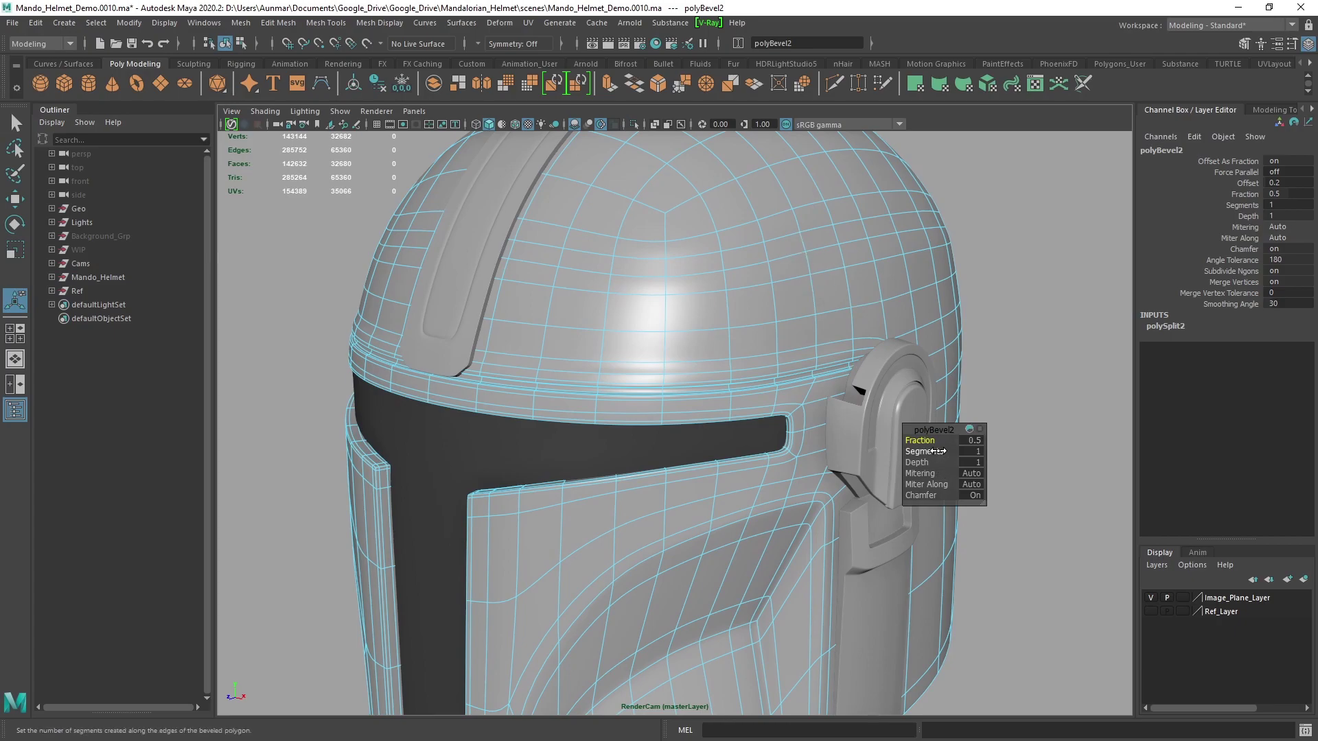
pyautogui.click(975, 451)
pyautogui.keyDown('alt'); pyautogui.moveTo(827, 289); pyautogui.dragTo(812, 296); pyautogui.keyUp('alt')
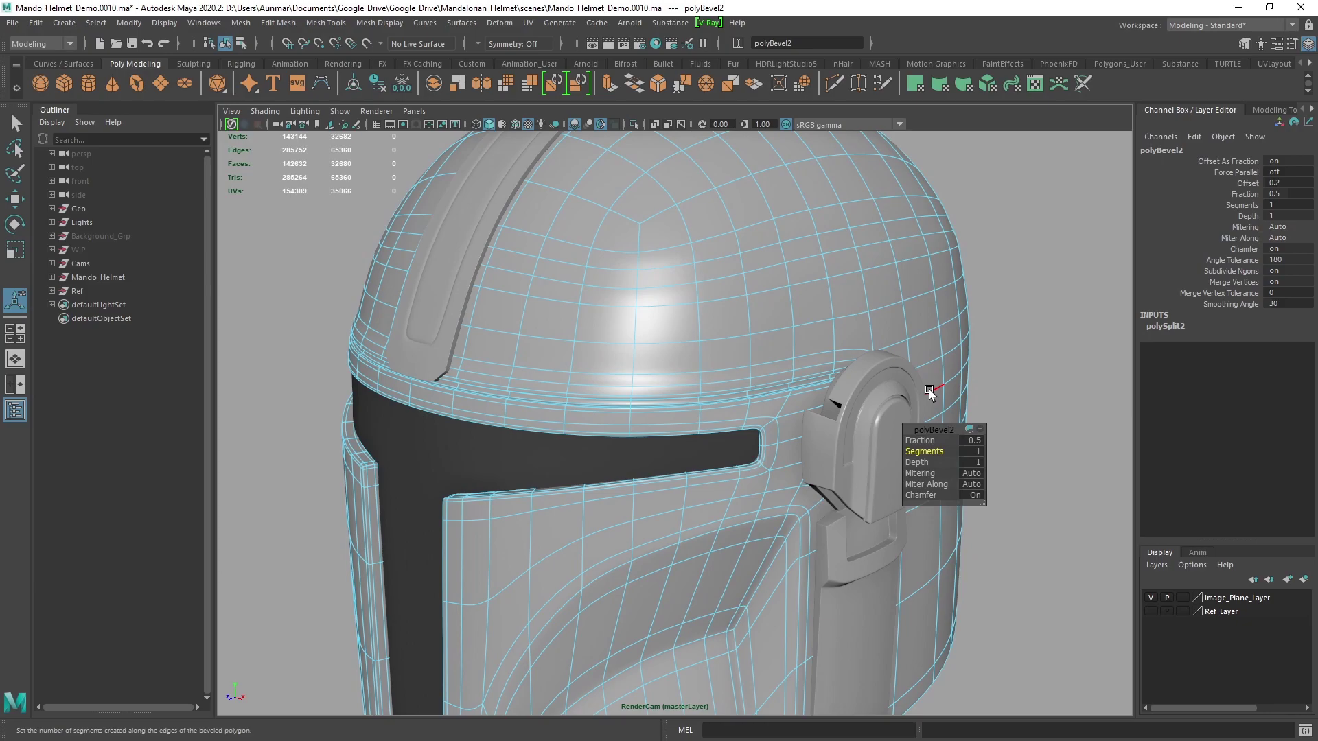
pyautogui.click(974, 451)
pyautogui.press('Return')
# Step: Offset the middle edge loop of the beveled band with Transform Component, then return to object mode and deselect the helmet
pyautogui.moveTo(815, 282); pyautogui.dragTo(814, 244, button='right')
pyautogui.press('q')
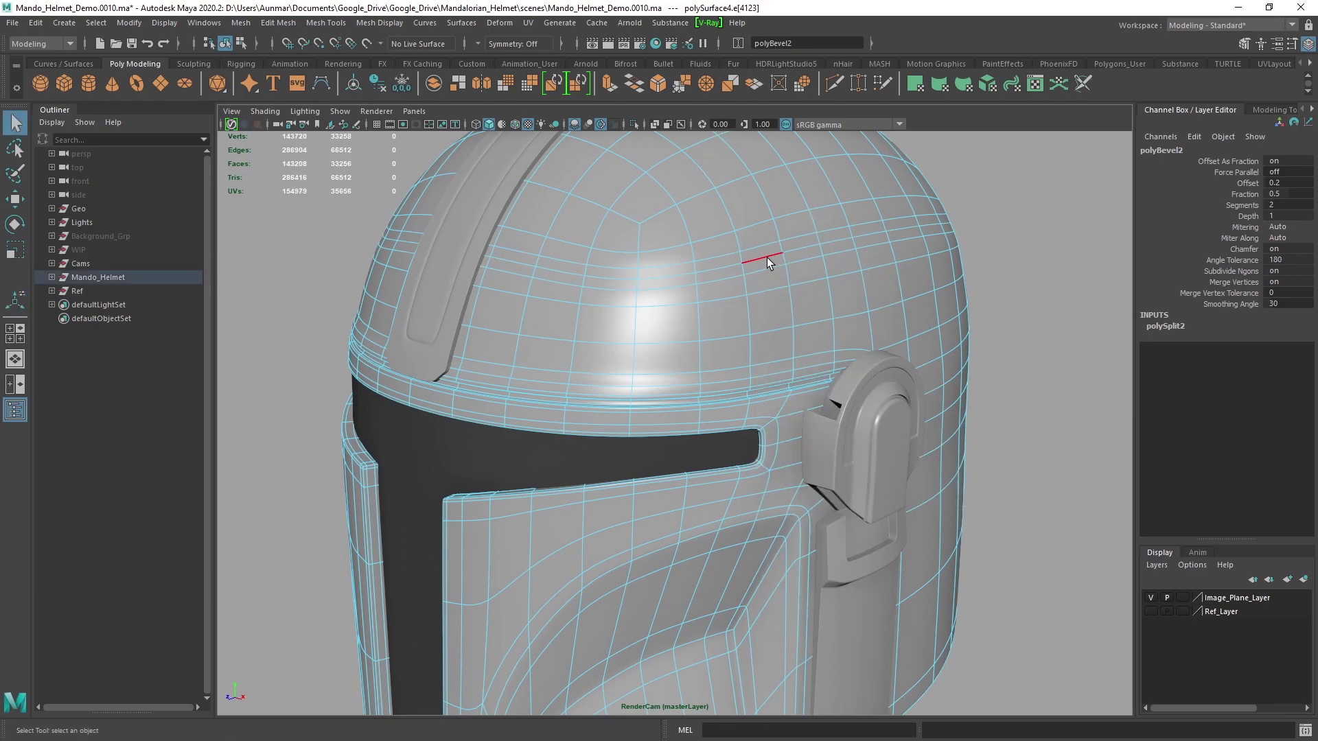
pyautogui.doubleClick(767, 258)
pyautogui.press('w')
pyautogui.keyDown('alt'); pyautogui.moveTo(841, 331); pyautogui.dragTo(871, 266); pyautogui.keyUp('alt')
pyautogui.keyDown('shift'); pyautogui.rightClick(874, 237); pyautogui.keyUp('shift')
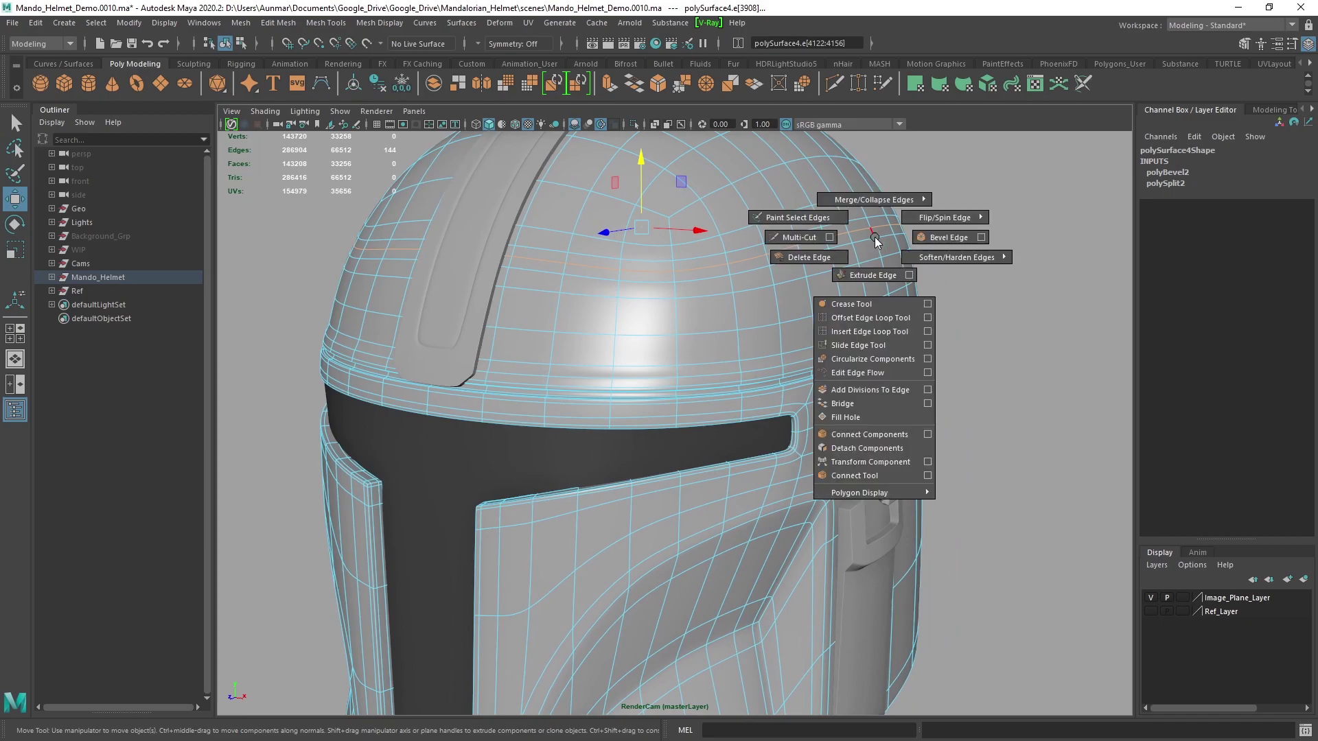
pyautogui.keyDown('shift'); pyautogui.moveTo(875, 240); pyautogui.dragTo(866, 462, button='right'); pyautogui.keyUp('shift')
pyautogui.keyDown('alt'); pyautogui.moveTo(858, 295); pyautogui.dragTo(822, 295); pyautogui.keyUp('alt')
pyautogui.keyDown('alt'); pyautogui.moveTo(822, 294); pyautogui.dragTo(905, 291, button='right'); pyautogui.keyUp('alt')
pyautogui.keyDown('alt'); pyautogui.moveTo(906, 291); pyautogui.dragTo(859, 336, button='middle'); pyautogui.keyUp('alt')
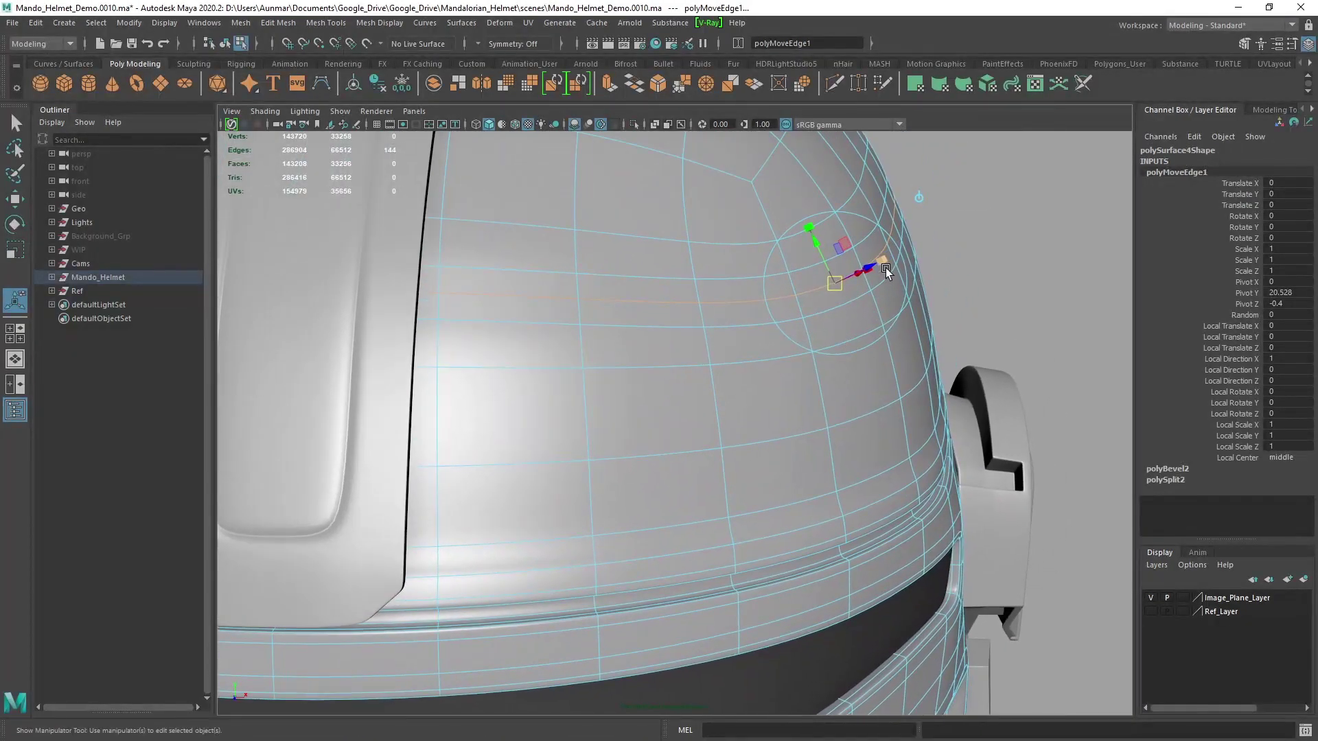
pyautogui.keyDown('alt'); pyautogui.moveTo(861, 269); pyautogui.dragTo(881, 323); pyautogui.keyUp('alt')
pyautogui.moveTo(879, 257); pyautogui.dragTo(871, 285, button='right')
pyautogui.click(987, 221)
pyautogui.keyDown('alt'); pyautogui.moveTo(871, 285); pyautogui.dragTo(714, 286); pyautogui.keyUp('alt')
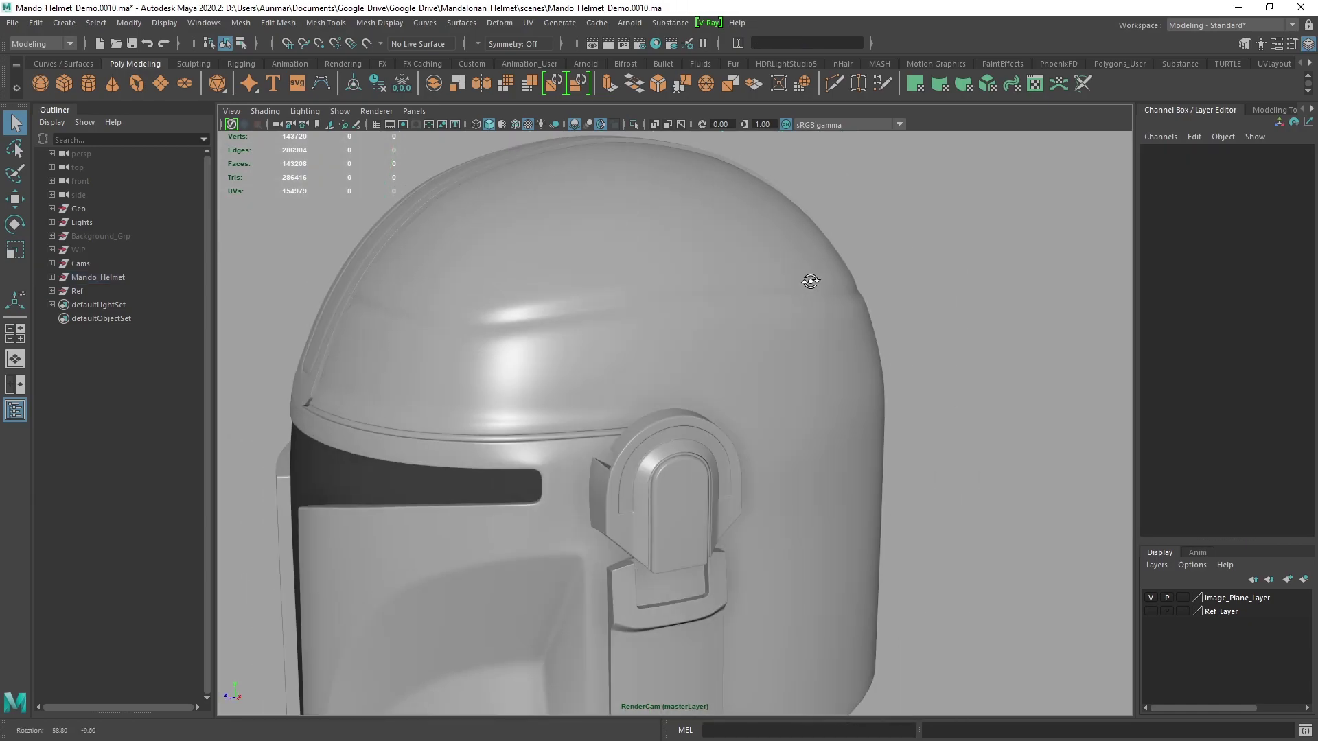
# Step: Select the helmet shell and show the Modeling Toolkit
pyautogui.click(744, 270)
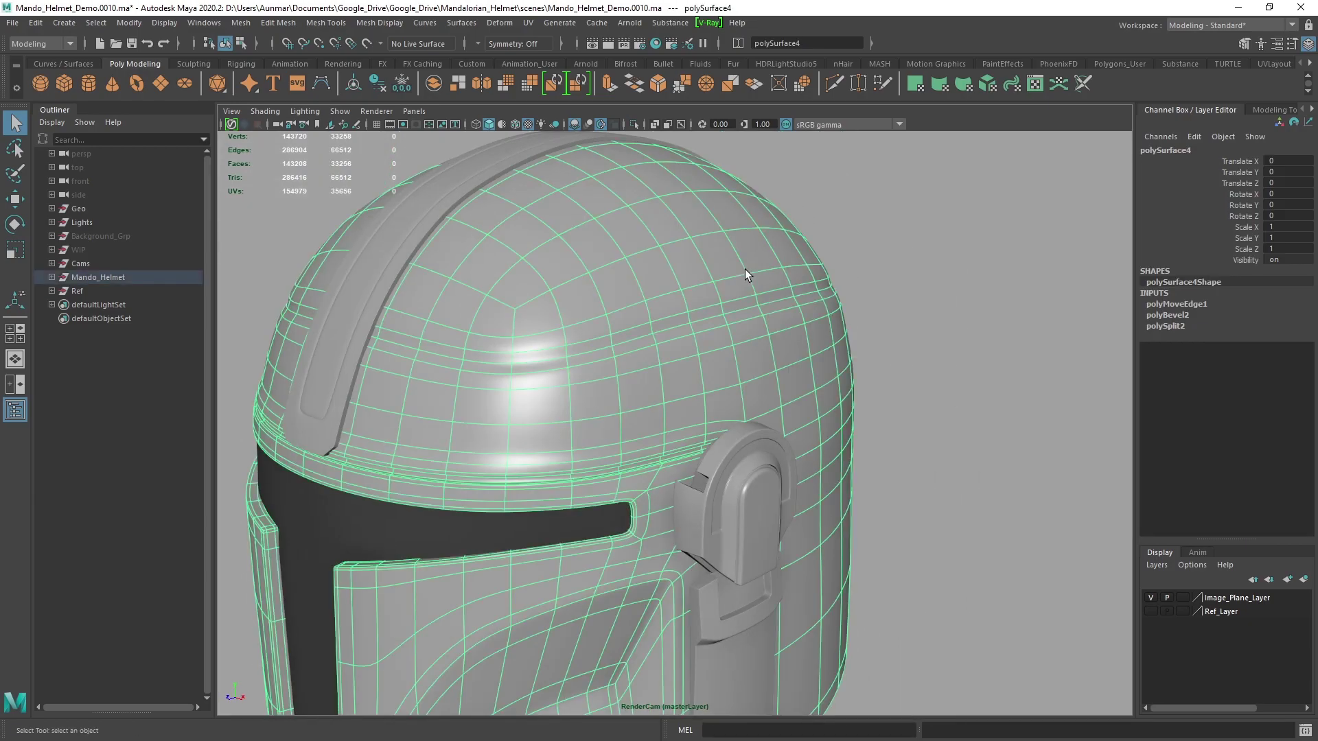
pyautogui.click(1245, 43)
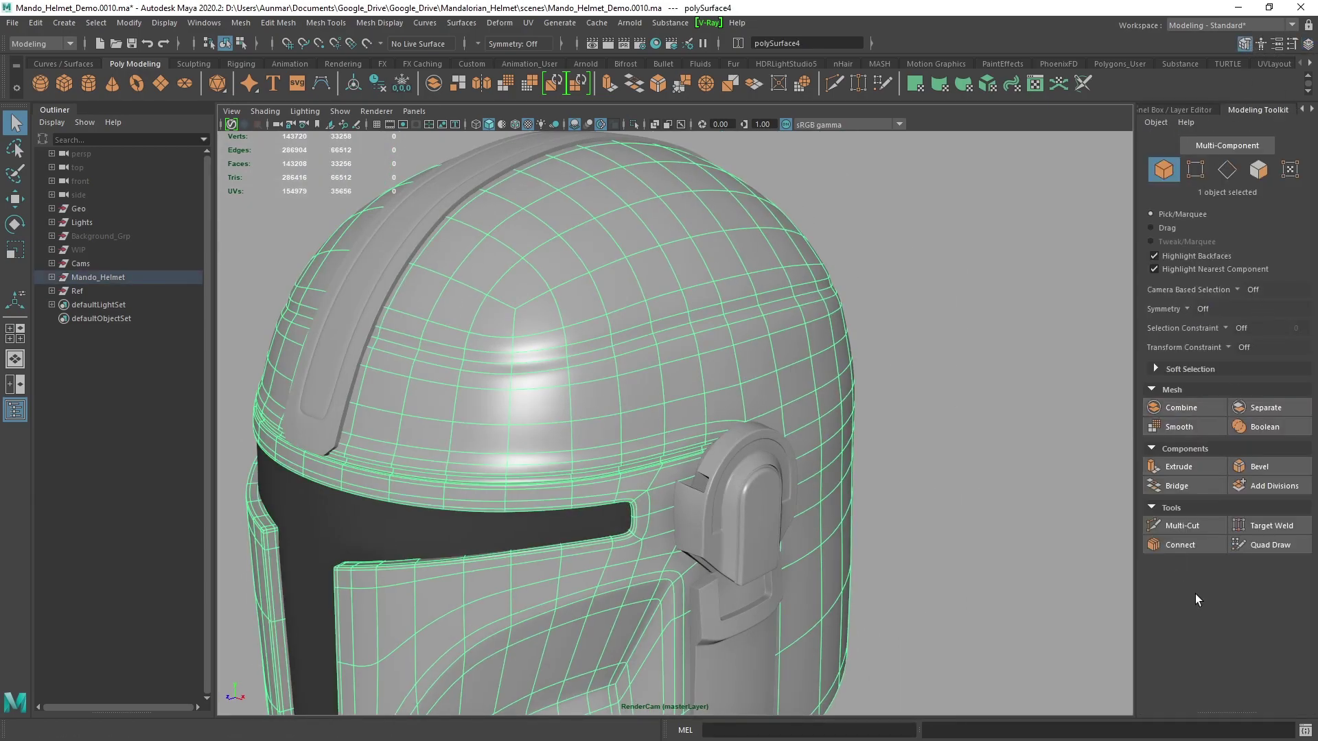
pyautogui.keyDown('alt'); pyautogui.moveTo(825, 297); pyautogui.dragTo(885, 278); pyautogui.keyUp('alt')
# Step: Examine which polygon modeling commands are offered for the helmet in object, edge and vertex modes
pyautogui.keyDown('shift'); pyautogui.rightClick(778, 250); pyautogui.keyUp('shift')
pyautogui.keyDown('alt'); pyautogui.moveTo(779, 253); pyautogui.dragTo(772, 237); pyautogui.keyUp('alt')
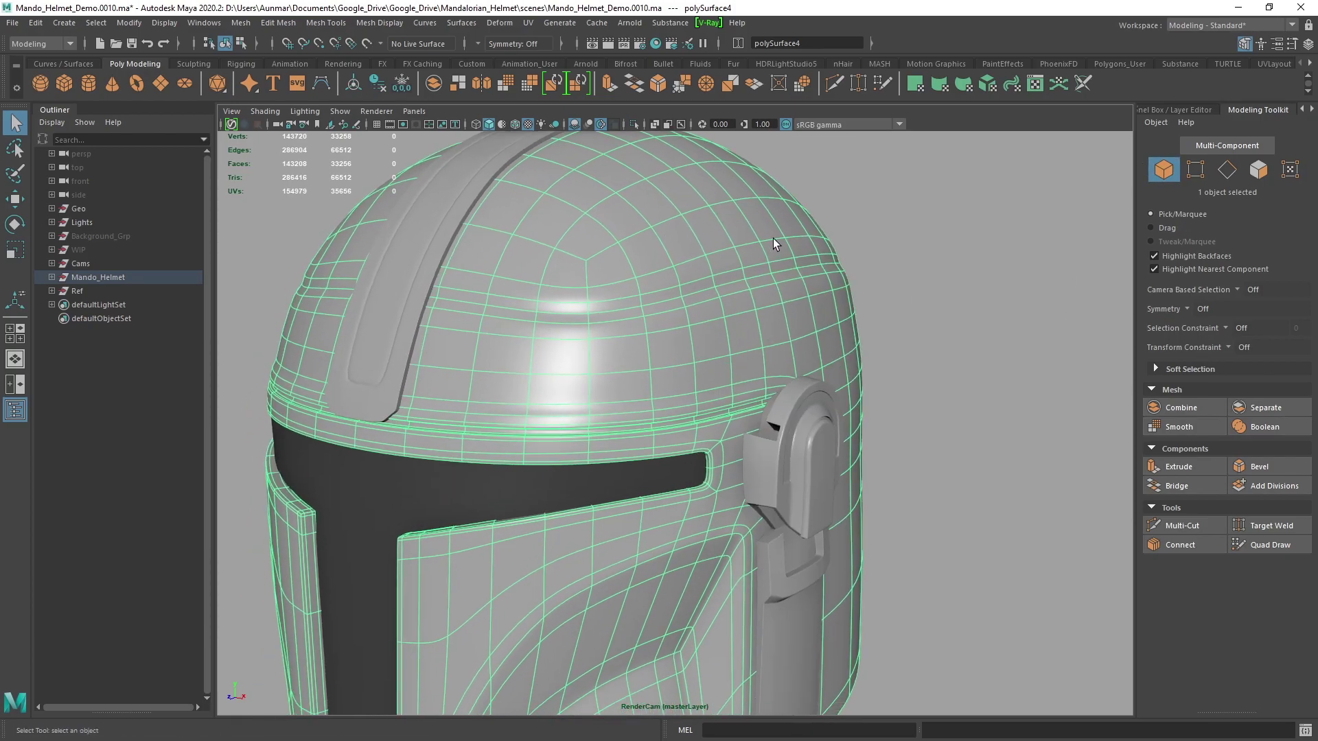
pyautogui.keyDown('shift'); pyautogui.rightClick(773, 238); pyautogui.keyUp('shift')
pyautogui.keyDown('alt'); pyautogui.moveTo(773, 237); pyautogui.dragTo(755, 245); pyautogui.keyUp('alt')
pyautogui.keyDown('shift'); pyautogui.rightClick(756, 246); pyautogui.keyUp('shift')
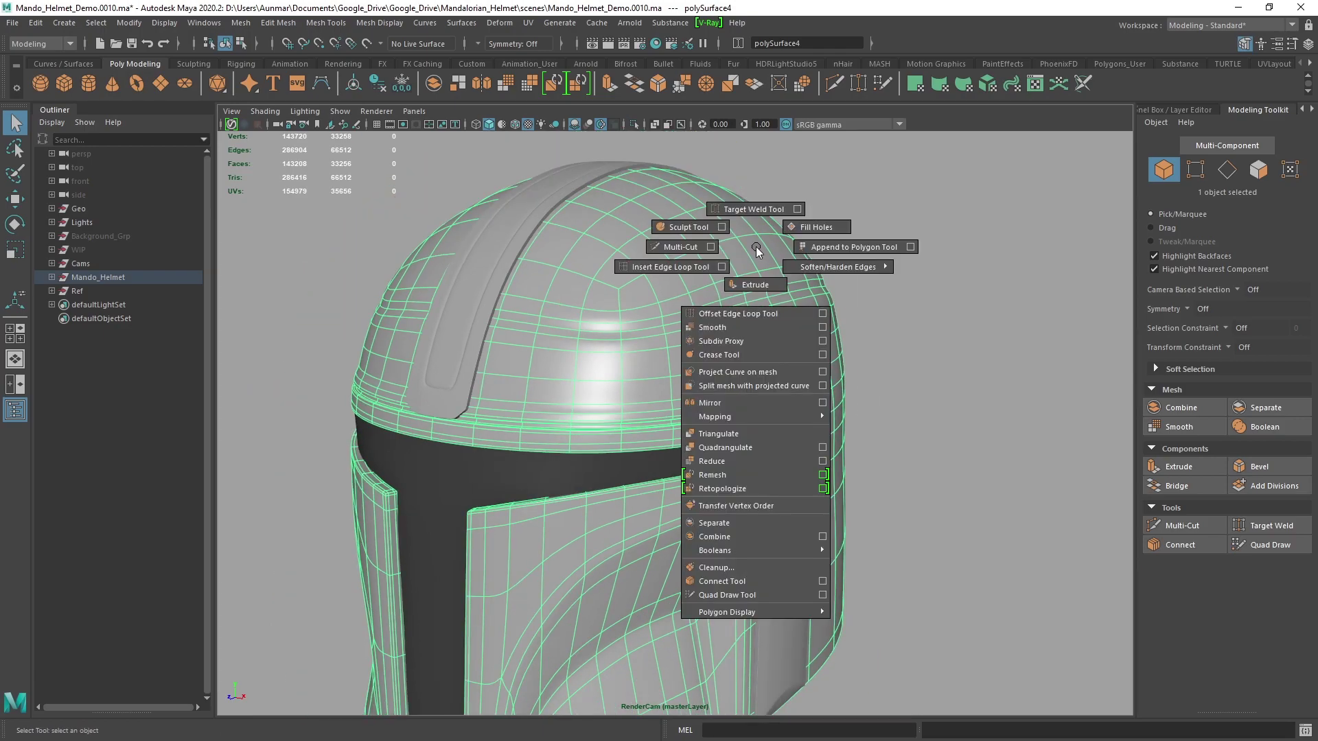
pyautogui.click(756, 246)
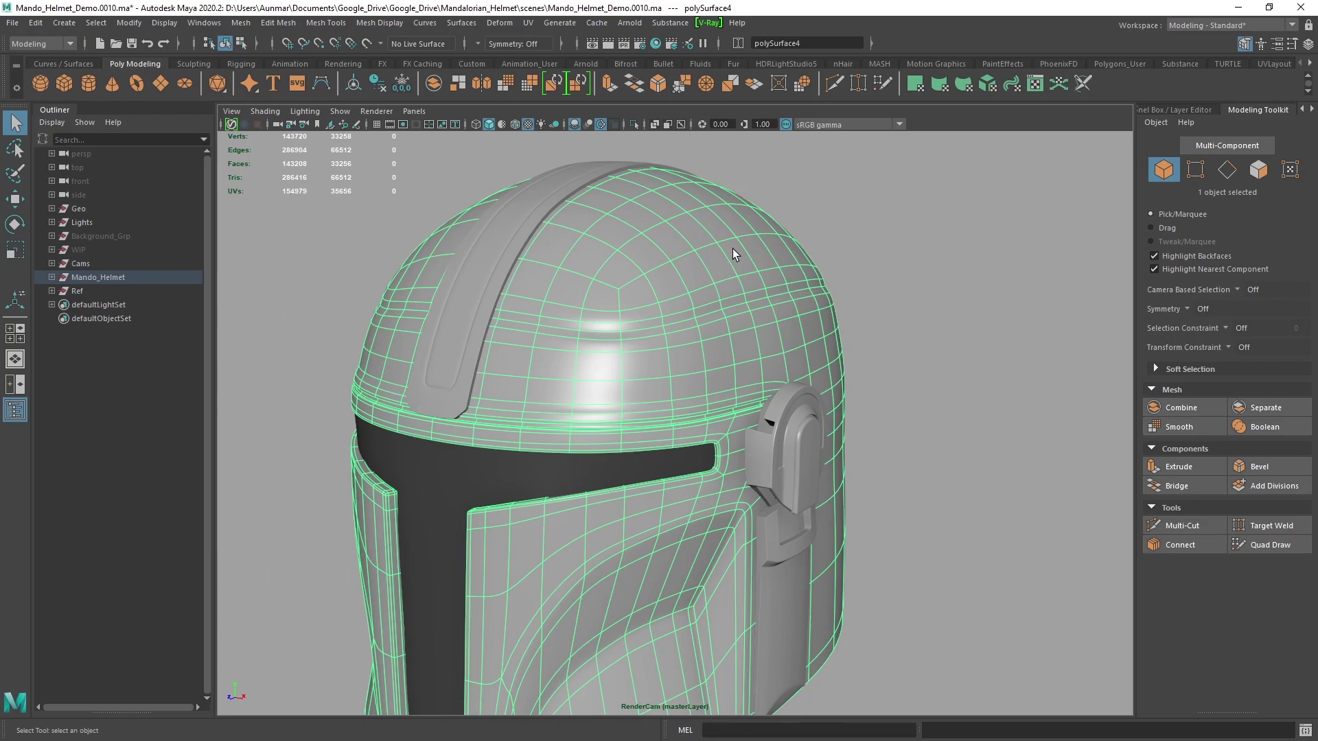
pyautogui.keyDown('shift'); pyautogui.rightClick(745, 235); pyautogui.keyUp('shift')
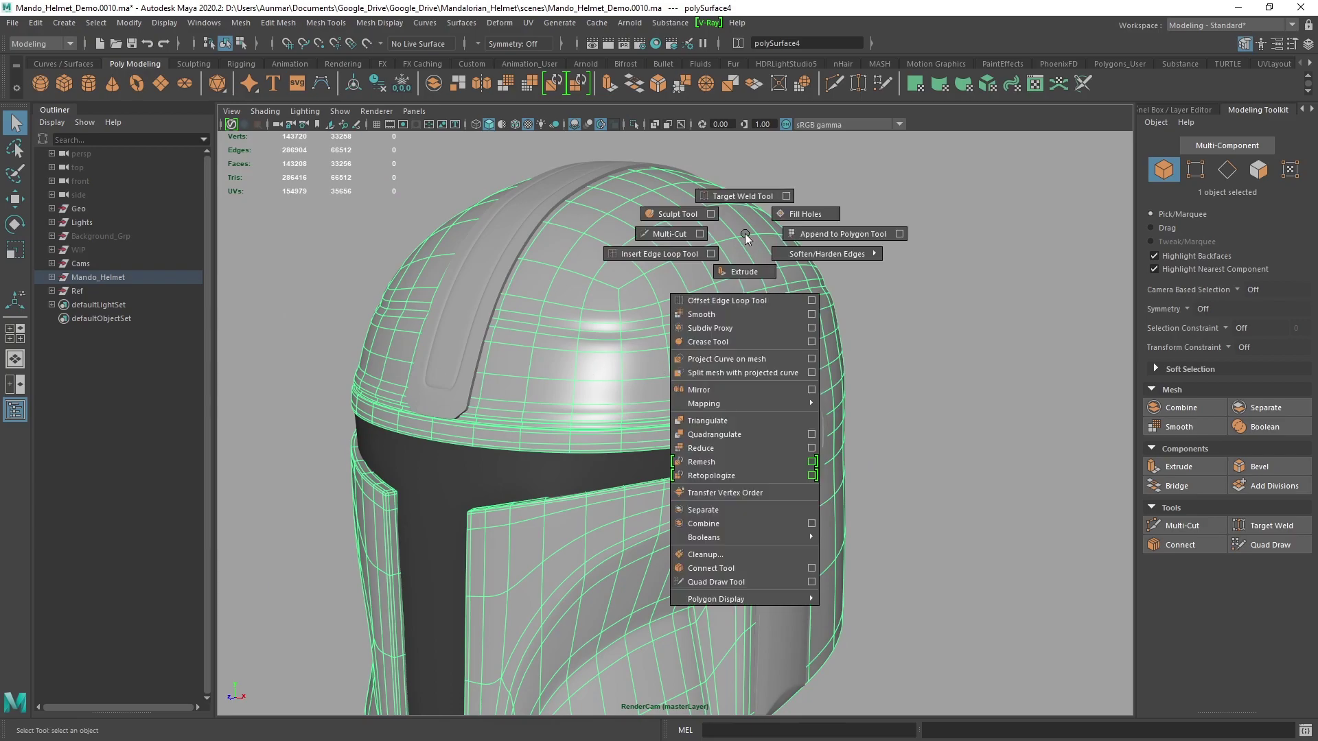
pyautogui.moveTo(746, 234); pyautogui.dragTo(751, 196, button='right')
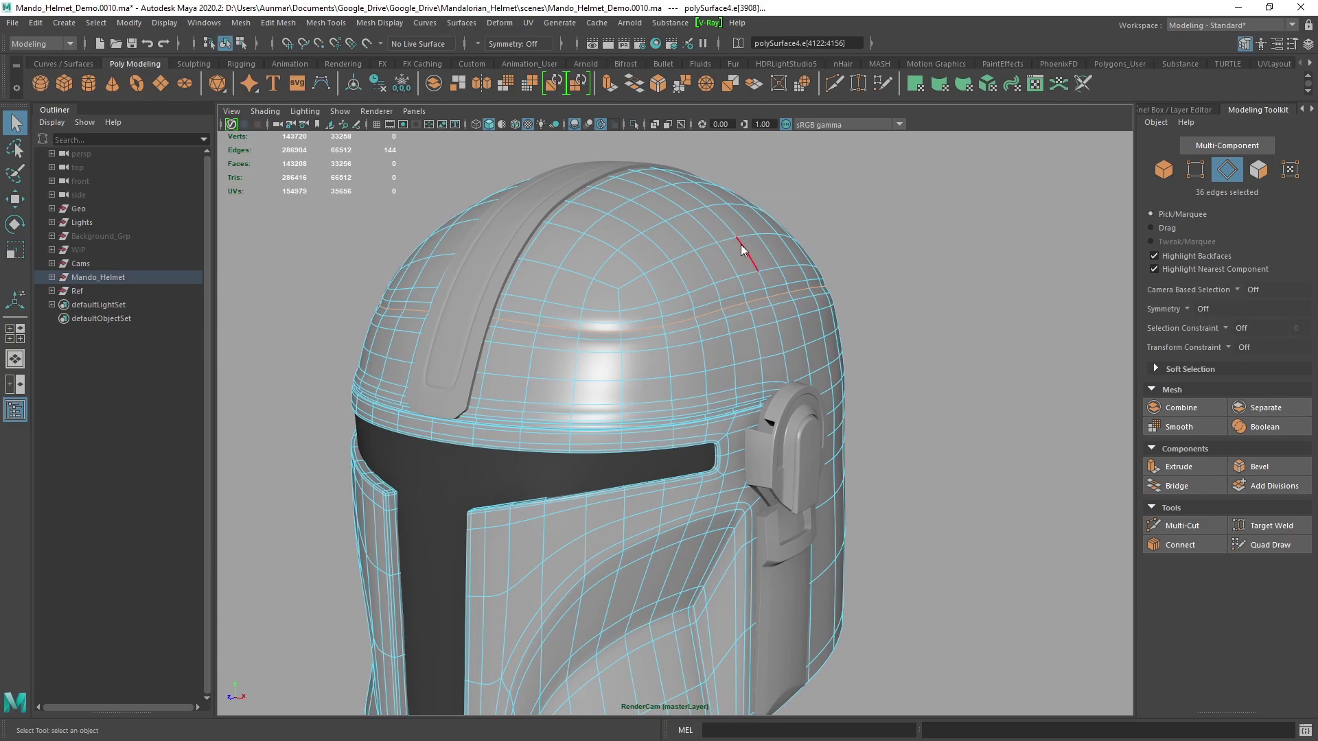
pyautogui.keyDown('shift'); pyautogui.rightClick(741, 245); pyautogui.keyUp('shift')
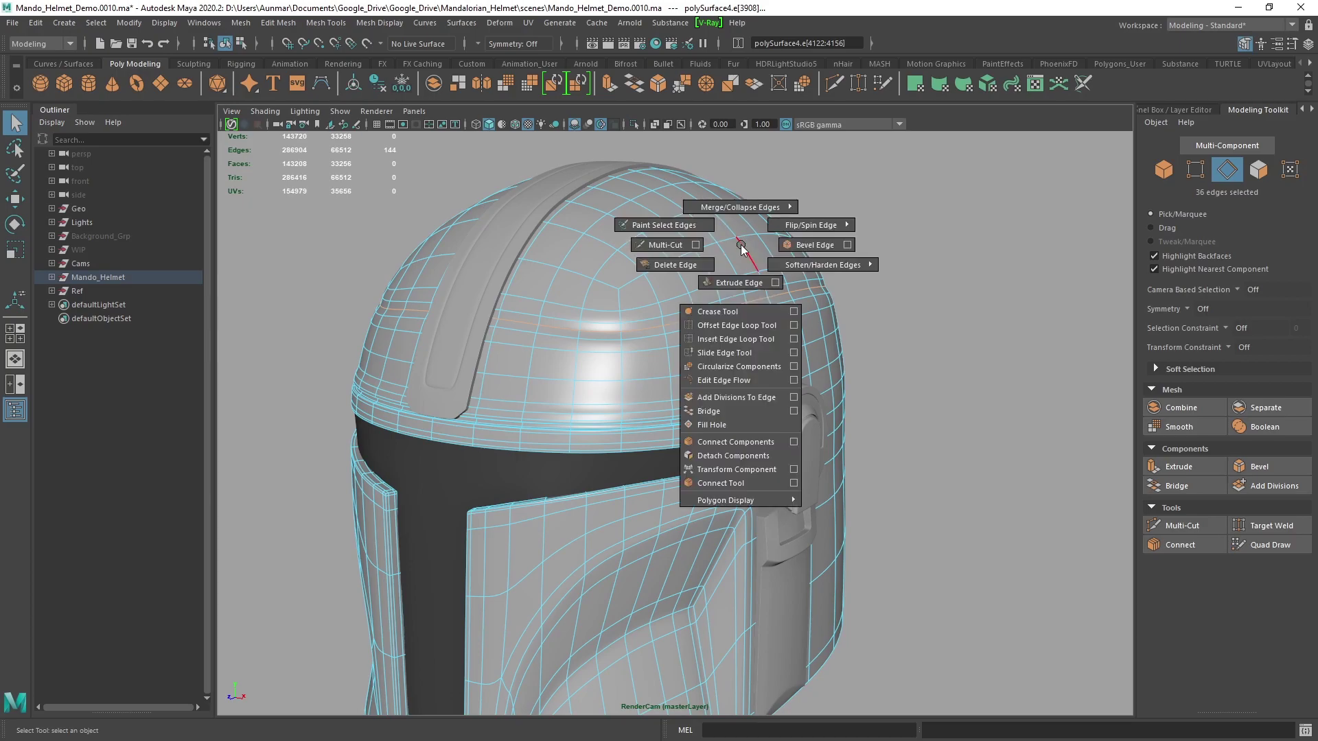
pyautogui.press('F9')
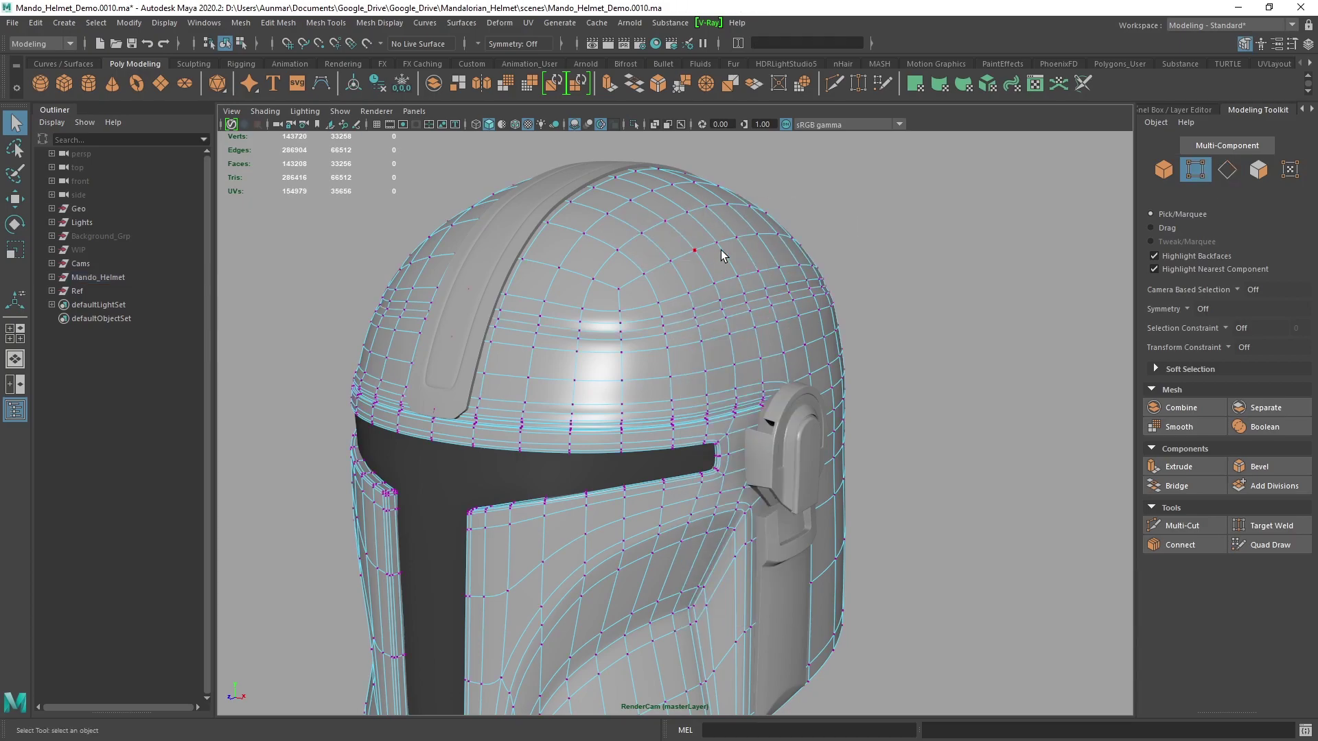
pyautogui.keyDown('shift'); pyautogui.rightClick(743, 246); pyautogui.keyUp('shift')
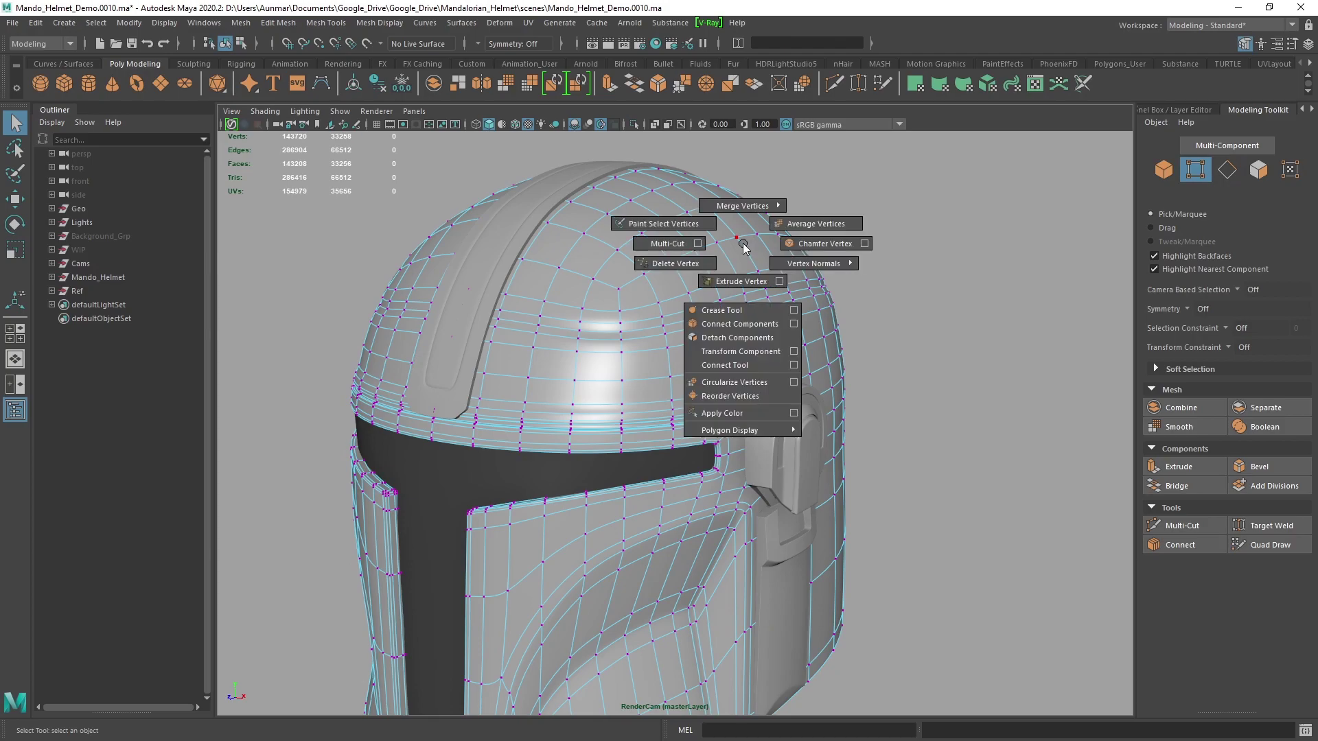
pyautogui.moveTo(745, 246)
pyautogui.keyDown('alt'); pyautogui.mouseDown()
pyautogui.moveTo(738, 271)
pyautogui.moveTo(729, 253)
pyautogui.mouseUp(); pyautogui.keyUp('alt')
pyautogui.moveTo(725, 244); pyautogui.dragTo(721, 199, button='right')
pyautogui.keyDown('alt'); pyautogui.moveTo(683, 318); pyautogui.dragTo(738, 342); pyautogui.keyUp('alt')
# Step: Undo the edge loop transform and the bevel, back to the single inserted loop around the dome
pyautogui.hotkey('ctrl', 'z')
pyautogui.hotkey('ctrl', 'z')
pyautogui.hotkey('ctrl', 'z')
pyautogui.hotkey('ctrl', 'z')
pyautogui.hotkey('ctrl', 'z')
pyautogui.hotkey('ctrl', 'z')
pyautogui.hotkey('ctrl', 'z')
pyautogui.hotkey('ctrl', 'z')
pyautogui.hotkey('ctrl', 'z')
pyautogui.hotkey('ctrl', 'z')
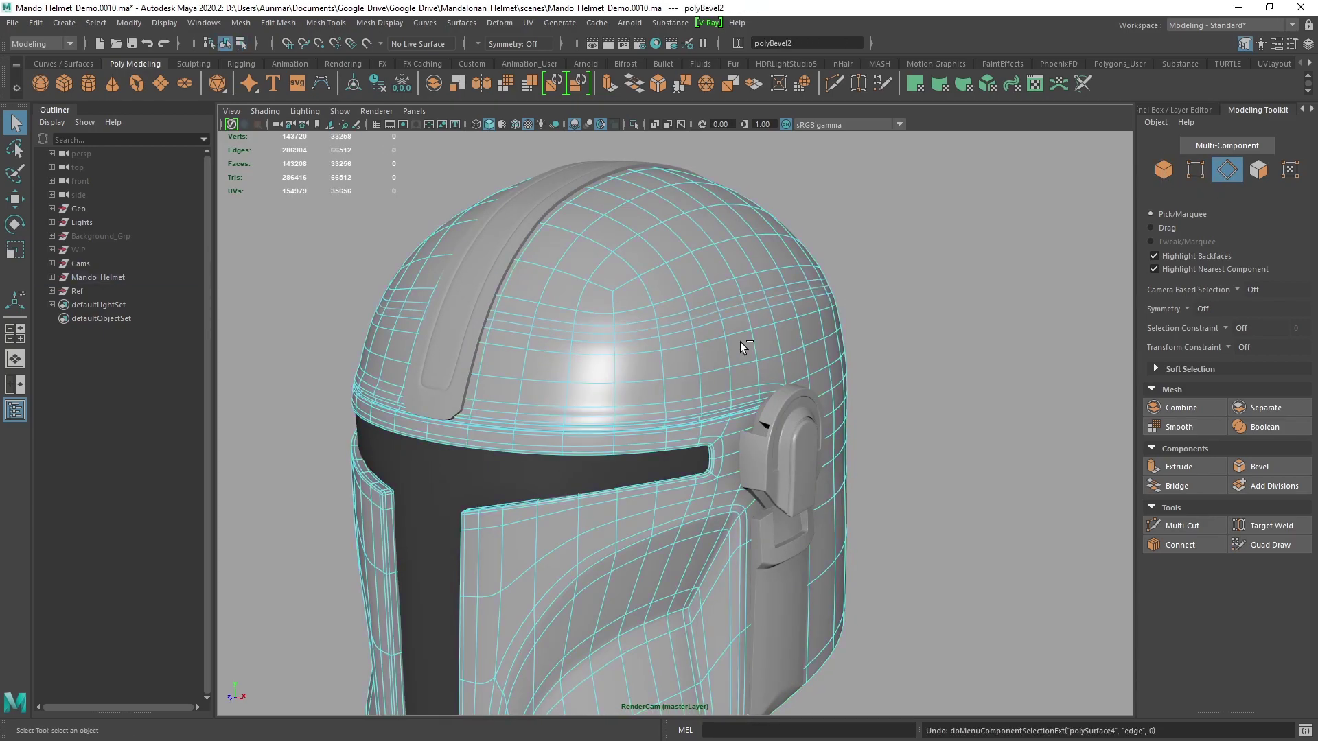
pyautogui.keyDown('alt'); pyautogui.moveTo(740, 341); pyautogui.dragTo(822, 343); pyautogui.keyUp('alt')
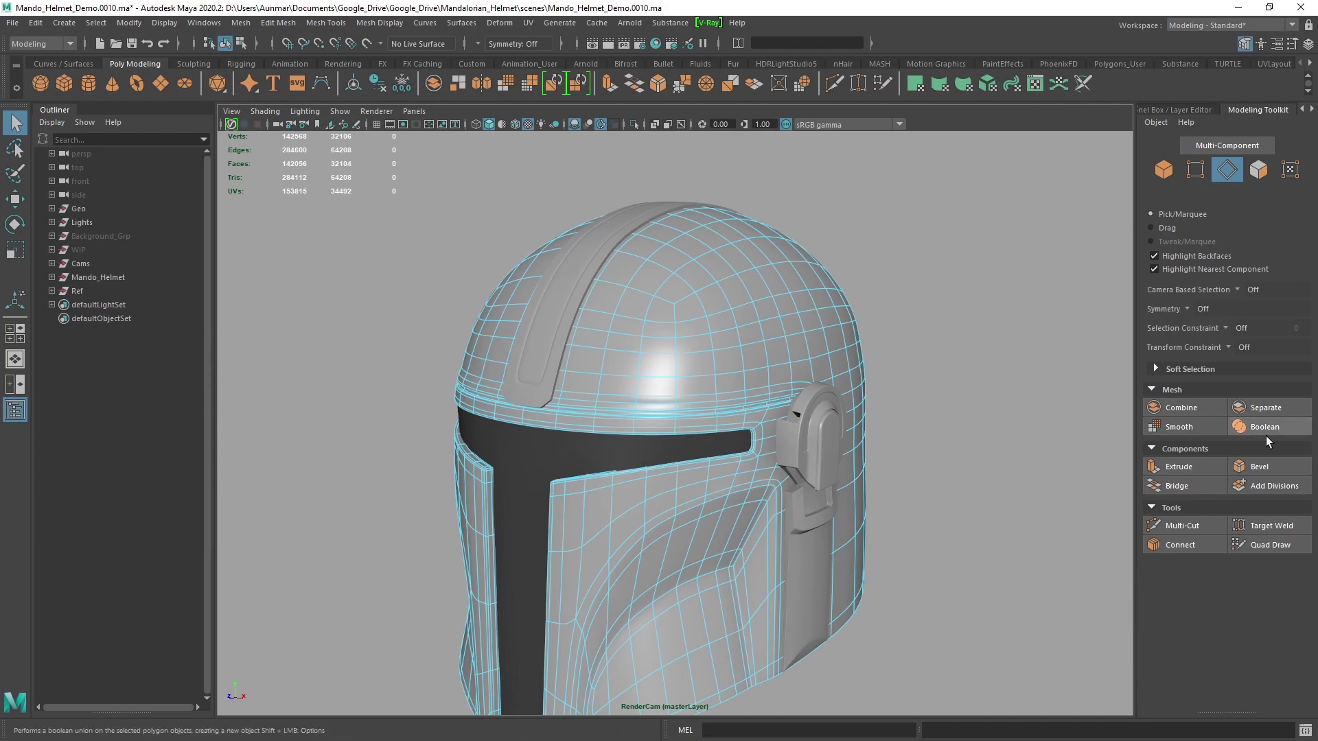
pyautogui.click(388, 28)
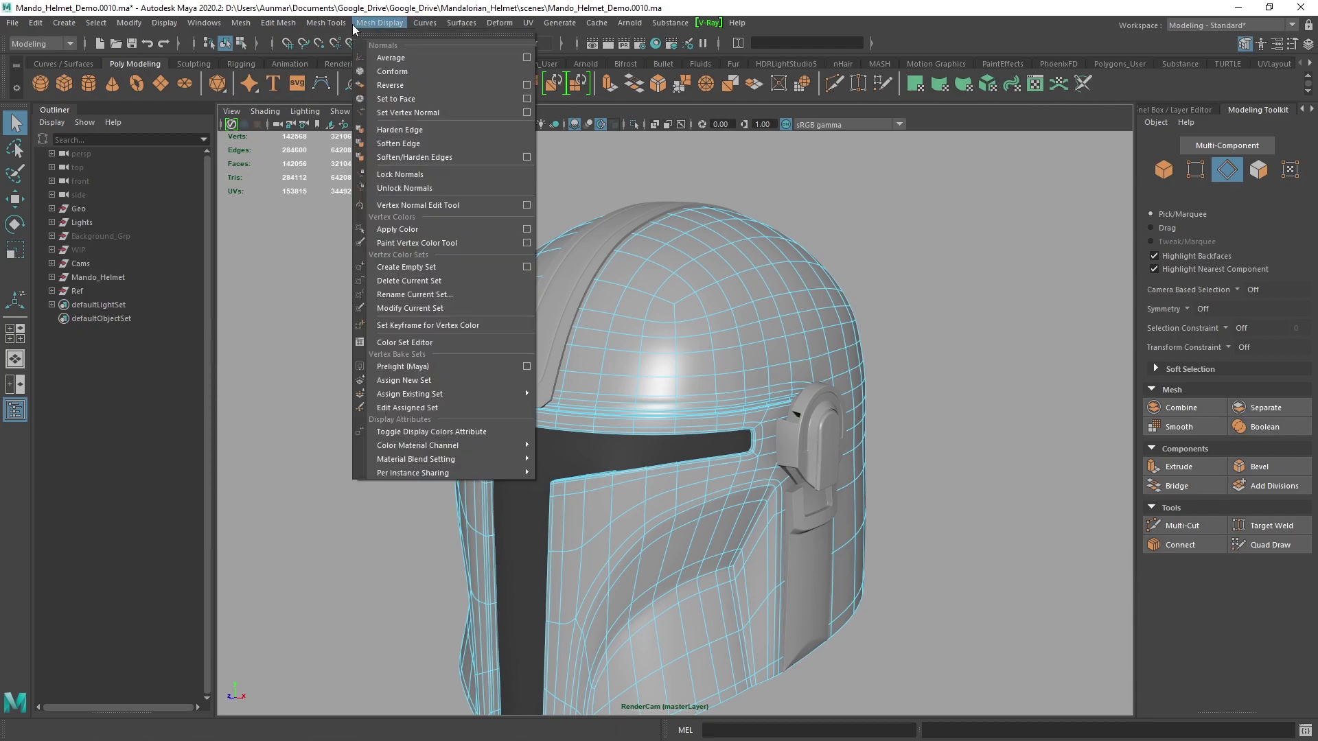
pyautogui.click(285, 26)
pyautogui.scroll(5, 741, 295)
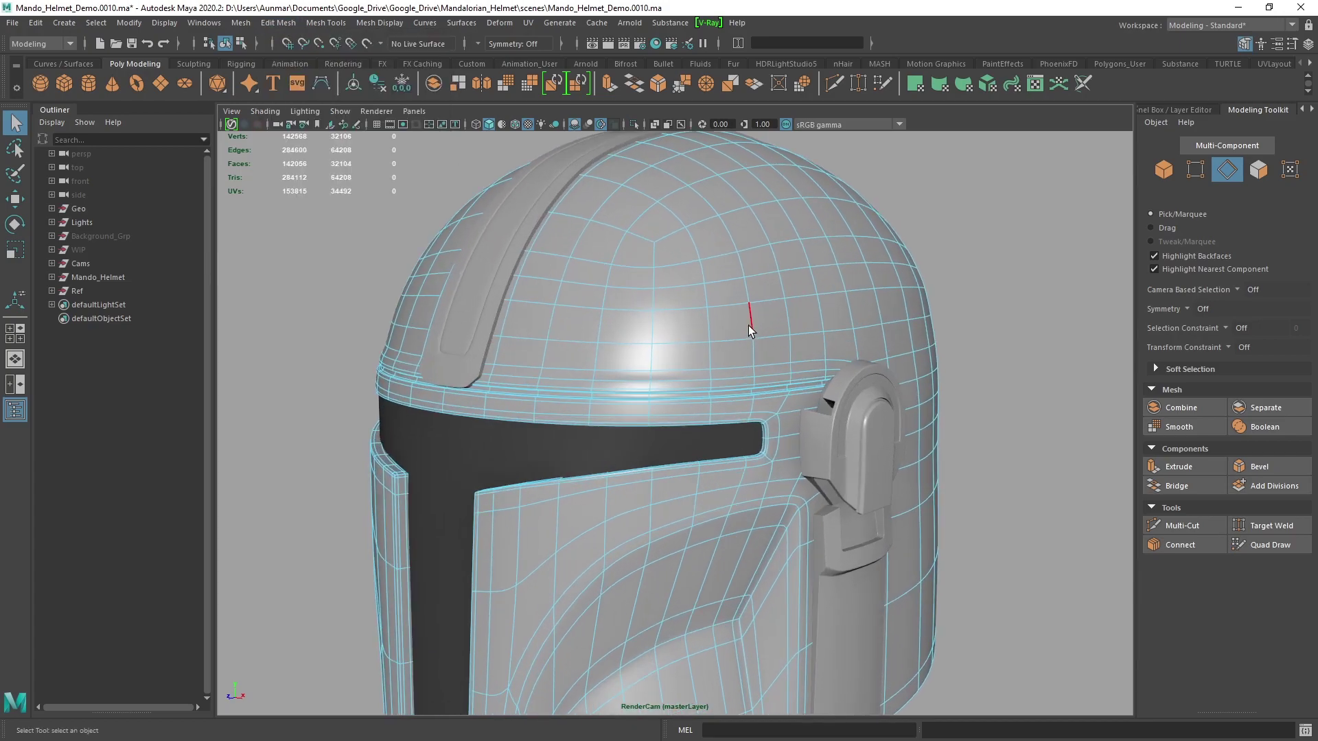
pyautogui.scroll(-1, 736, 273)
pyautogui.scroll(-3, 732, 265)
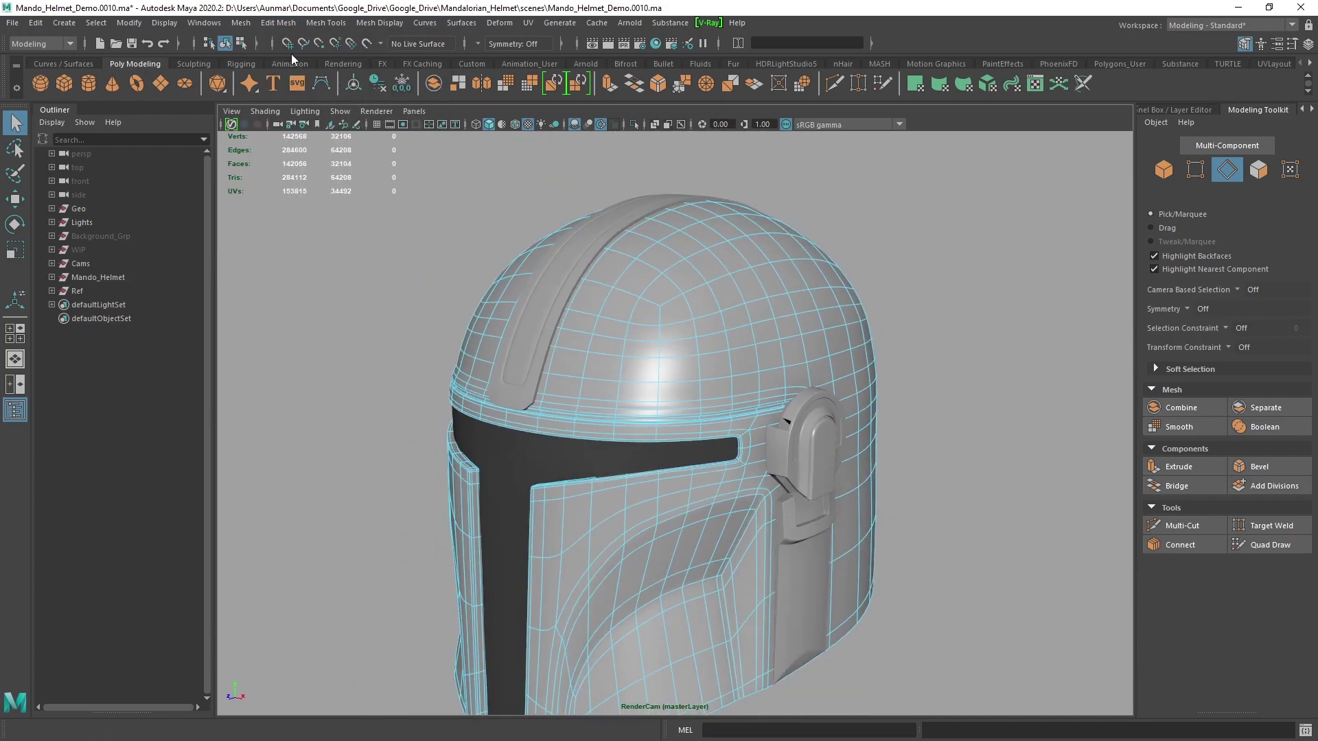
pyautogui.scroll(3, 779, 310)
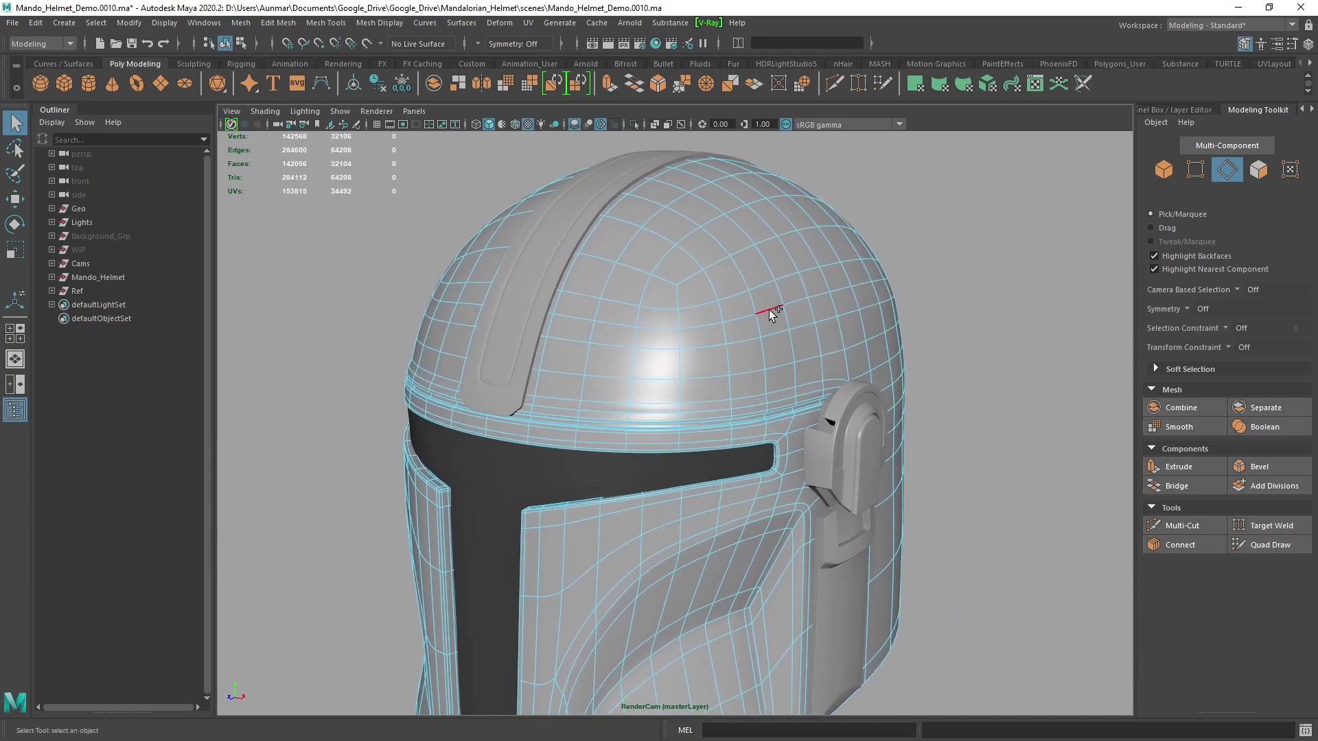
# Step: Select the inserted horizontal edge loop around the dome and delete it
pyautogui.rightClick(768, 310)
pyautogui.doubleClick(745, 314)
pyautogui.press('Delete')
pyautogui.press('w')
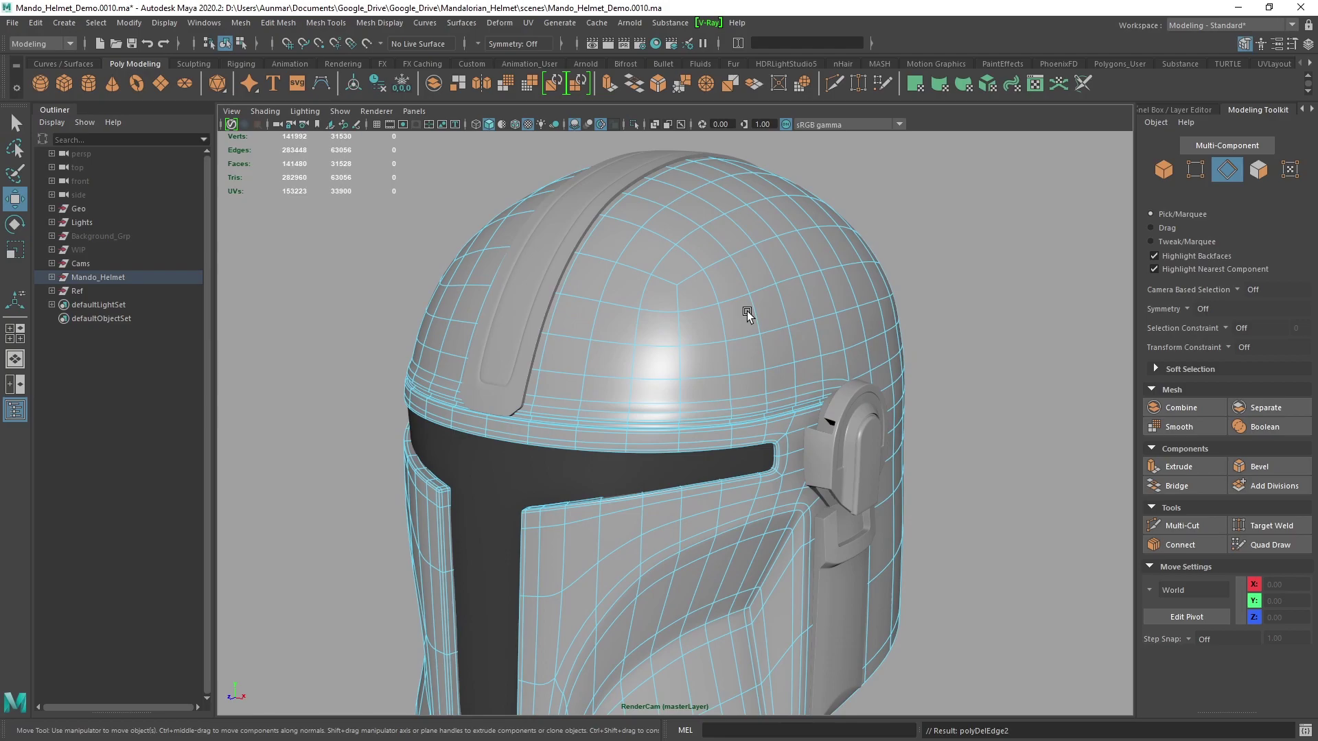
pyautogui.press('alt')
pyautogui.keyDown('alt'); pyautogui.moveTo(742, 311); pyautogui.dragTo(748, 321); pyautogui.keyUp('alt')
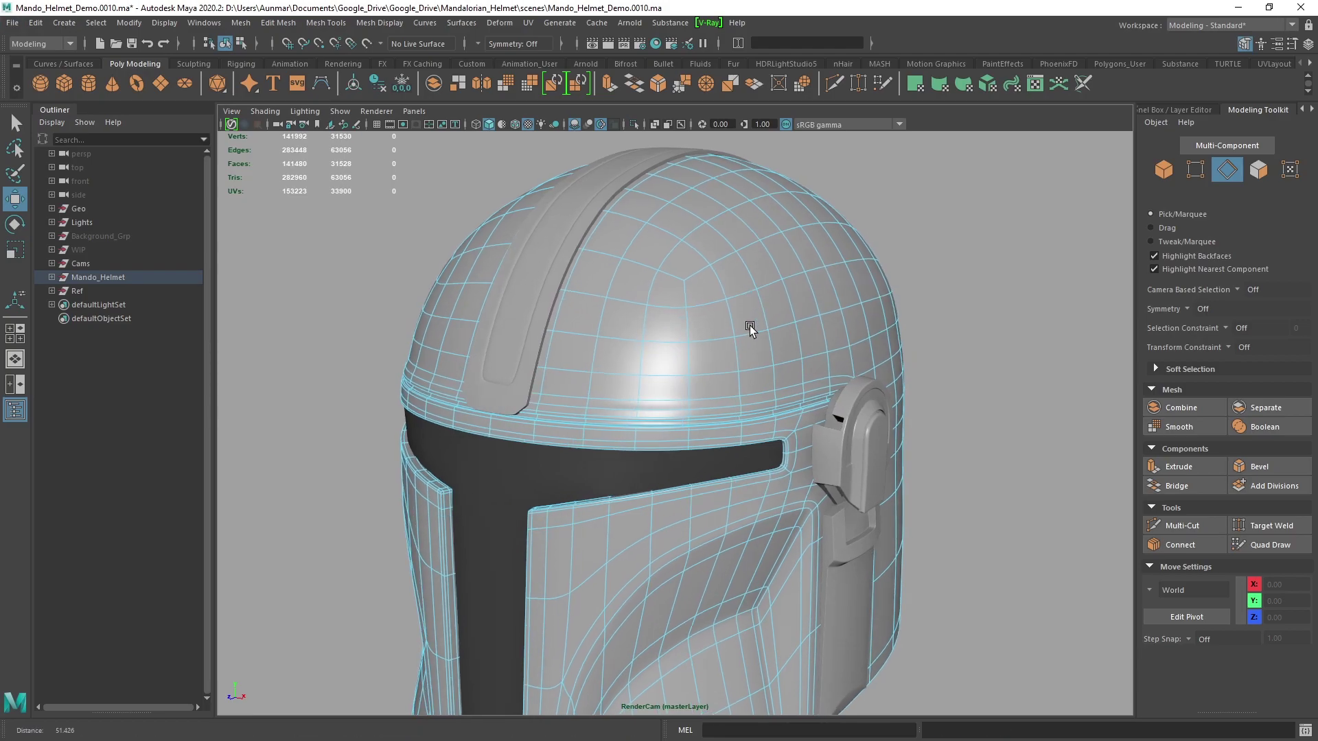
# Step: Return to object mode and clear the selection so the whole helmet is shown unselected
pyautogui.keyDown('alt'); pyautogui.moveTo(748, 321); pyautogui.dragTo(744, 253, button='right'); pyautogui.keyUp('alt')
pyautogui.press('q')
pyautogui.click(897, 311)
pyautogui.scroll(-2, 918, 332)
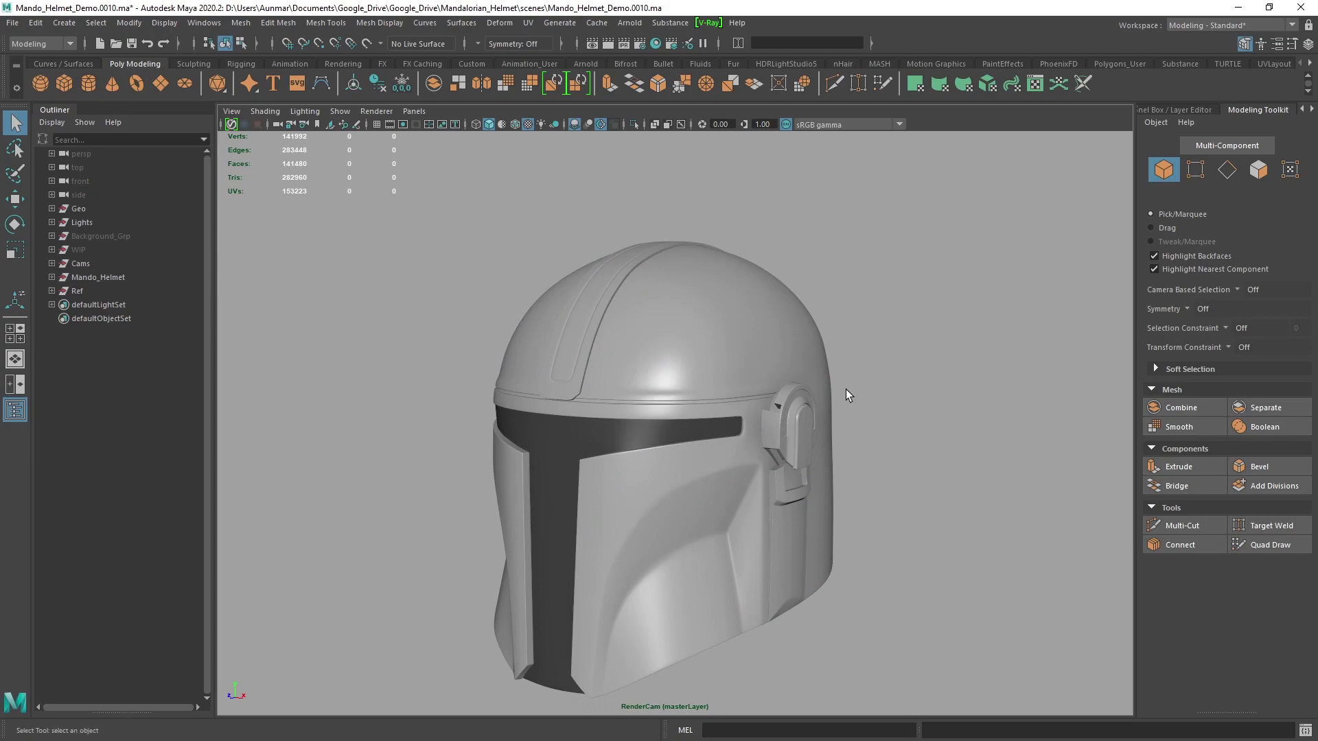
pyautogui.keyDown('alt'); pyautogui.moveTo(770, 422); pyautogui.dragTo(795, 290); pyautogui.keyUp('alt')
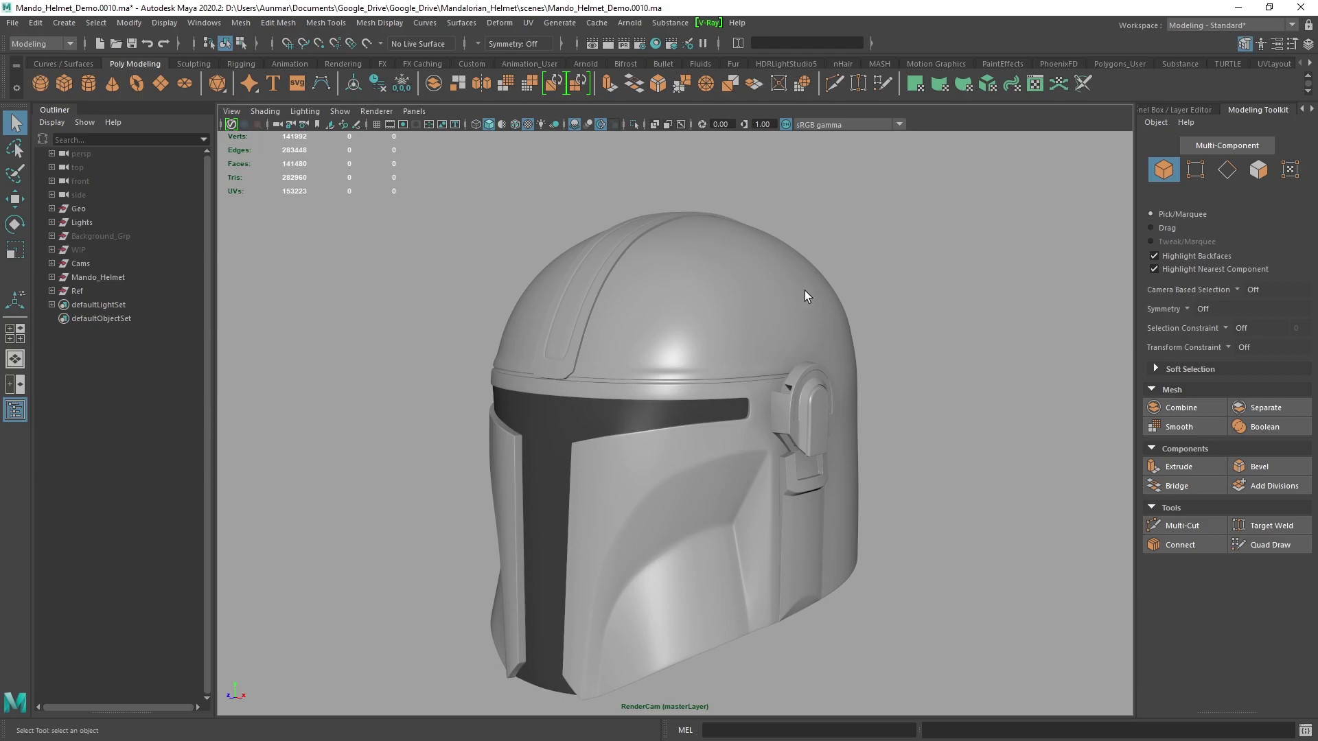
pyautogui.keyDown('alt'); pyautogui.moveTo(800, 295); pyautogui.dragTo(814, 273); pyautogui.keyUp('alt')
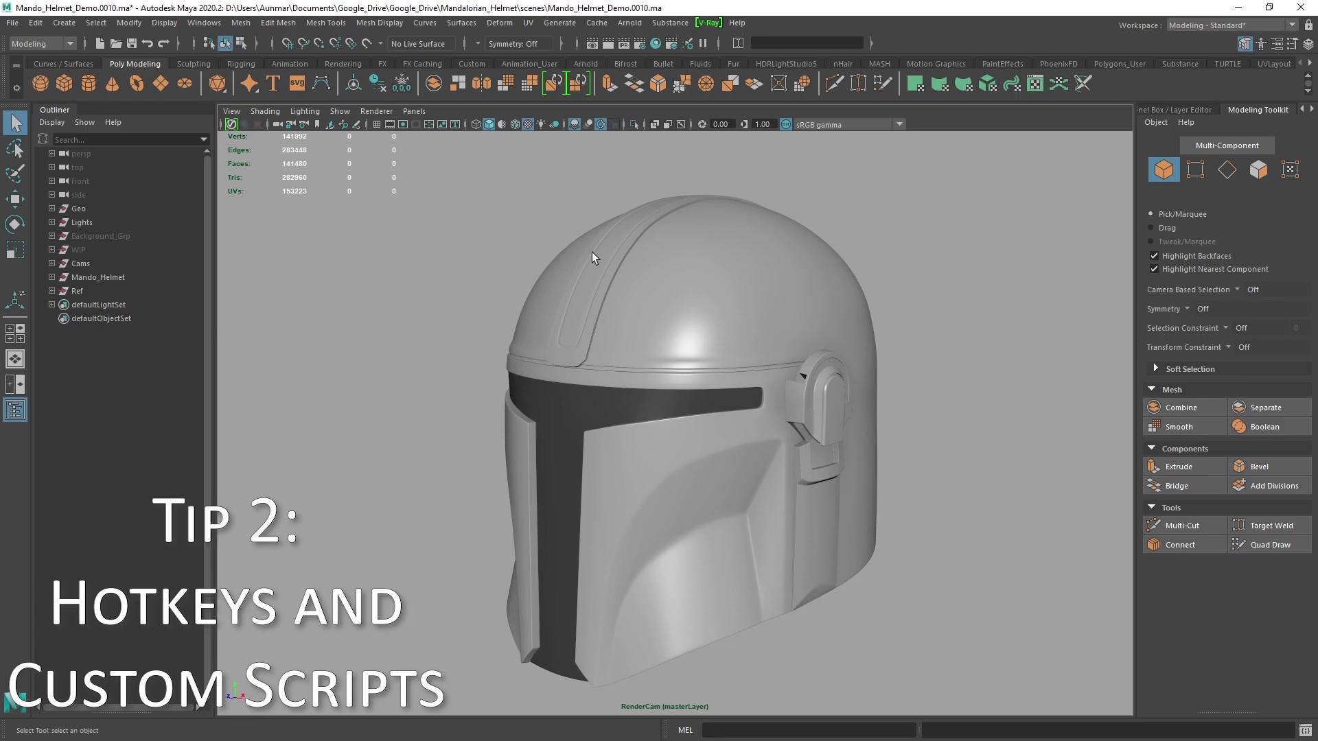
pyautogui.keyDown('alt'); pyautogui.moveTo(589, 251); pyautogui.dragTo(598, 230, button='middle'); pyautogui.keyUp('alt')
# Step: Select a two-by-two block of four faces on the side of the helmet shell's dome
pyautogui.click(824, 254)
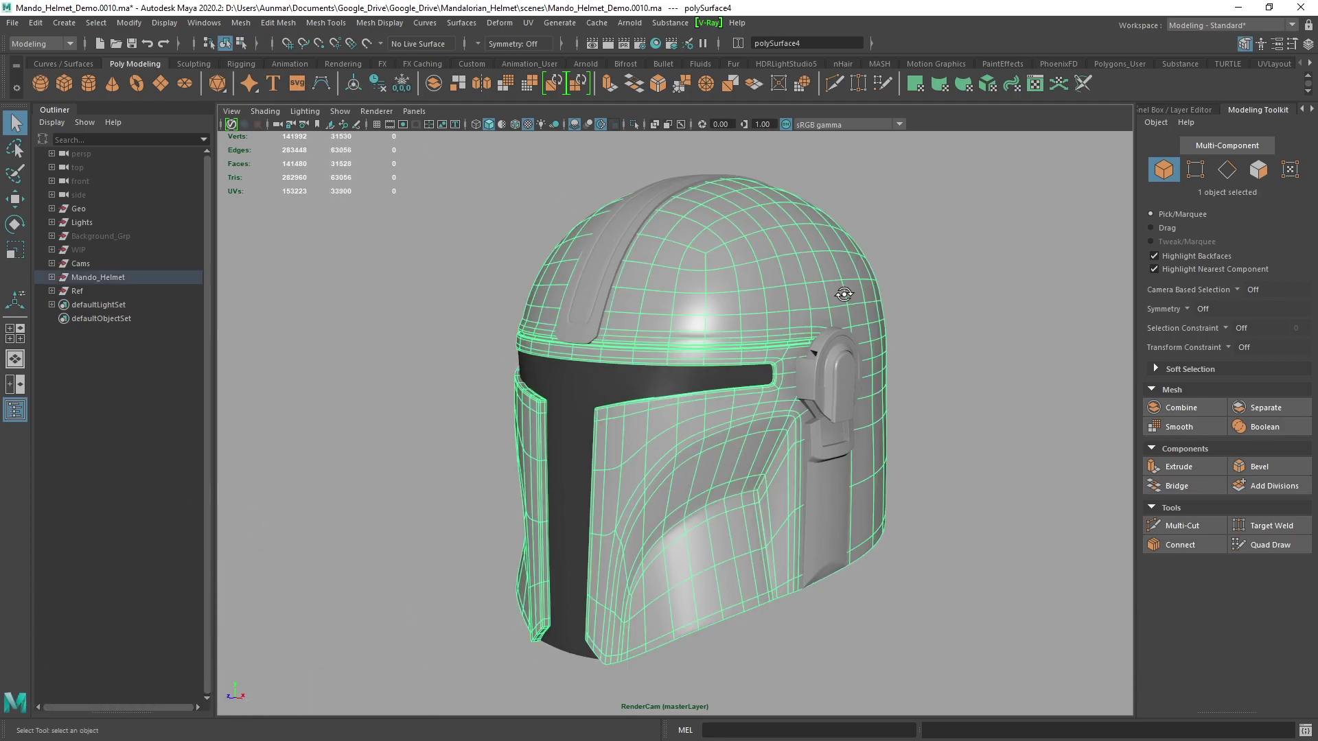
pyautogui.rightClick(813, 243)
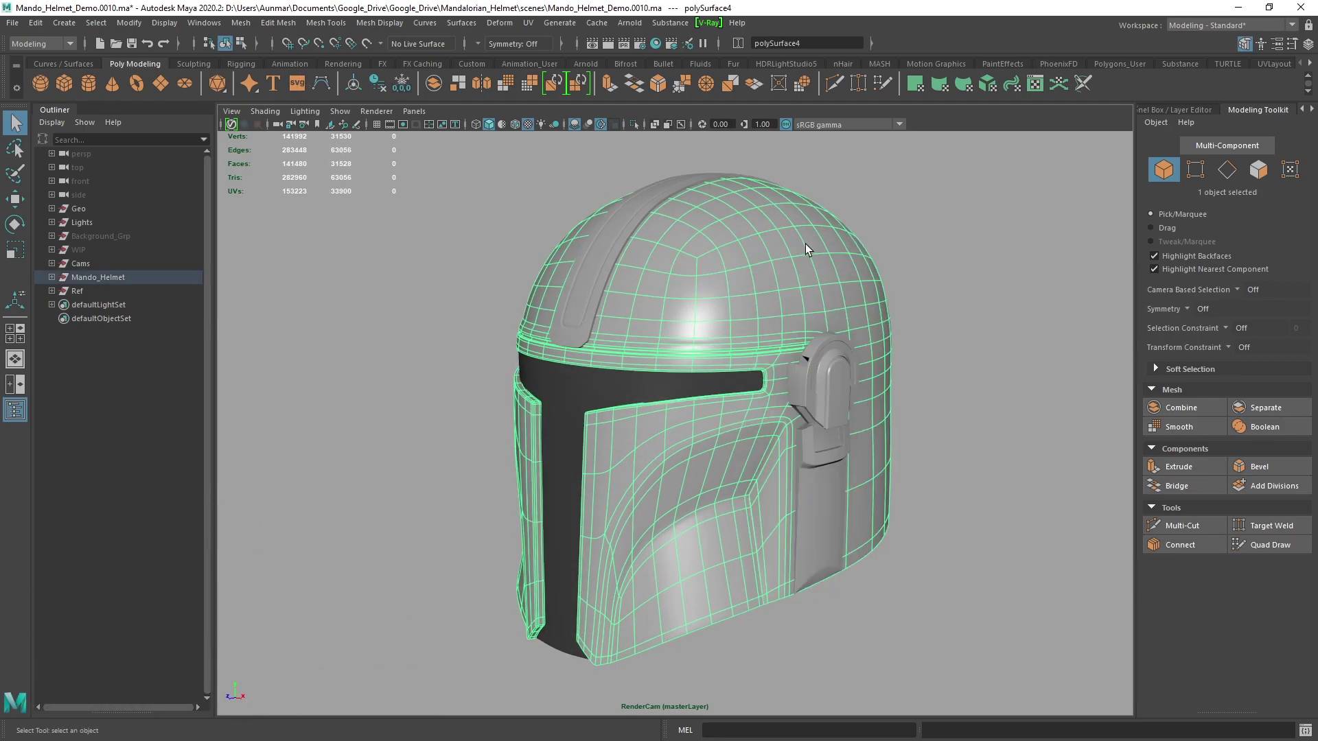
pyautogui.keyDown('alt'); pyautogui.moveTo(805, 244); pyautogui.dragTo(792, 245); pyautogui.keyUp('alt')
pyautogui.moveTo(792, 245); pyautogui.dragTo(792, 265, button='right')
pyautogui.keyDown('alt'); pyautogui.moveTo(791, 266); pyautogui.dragTo(779, 278); pyautogui.keyUp('alt')
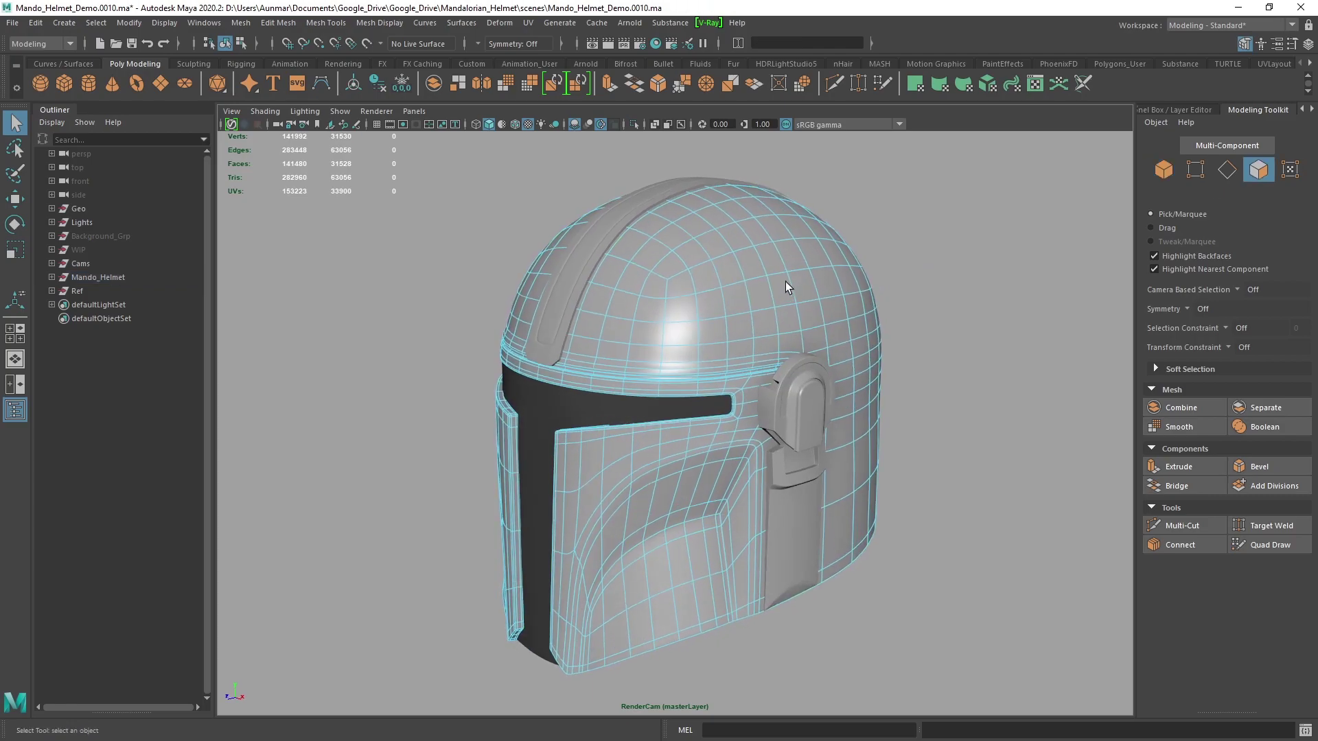
pyautogui.click(775, 263)
pyautogui.keyDown('shift'); pyautogui.click(791, 263); pyautogui.keyUp('shift')
pyautogui.keyDown('shift'); pyautogui.click(797, 293); pyautogui.keyUp('shift')
pyautogui.keyDown('shift'); pyautogui.click(779, 287); pyautogui.keyUp('shift')
# Step: Extrude the four selected dome faces inward with a Local Translate Z of -0.215
pyautogui.keyDown('alt'); pyautogui.moveTo(780, 310); pyautogui.dragTo(769, 311); pyautogui.keyUp('alt')
pyautogui.keyDown('alt'); pyautogui.moveTo(769, 311); pyautogui.dragTo(756, 347, button='right'); pyautogui.keyUp('alt')
pyautogui.keyDown('alt'); pyautogui.moveTo(755, 347); pyautogui.dragTo(746, 379, button='middle'); pyautogui.keyUp('alt')
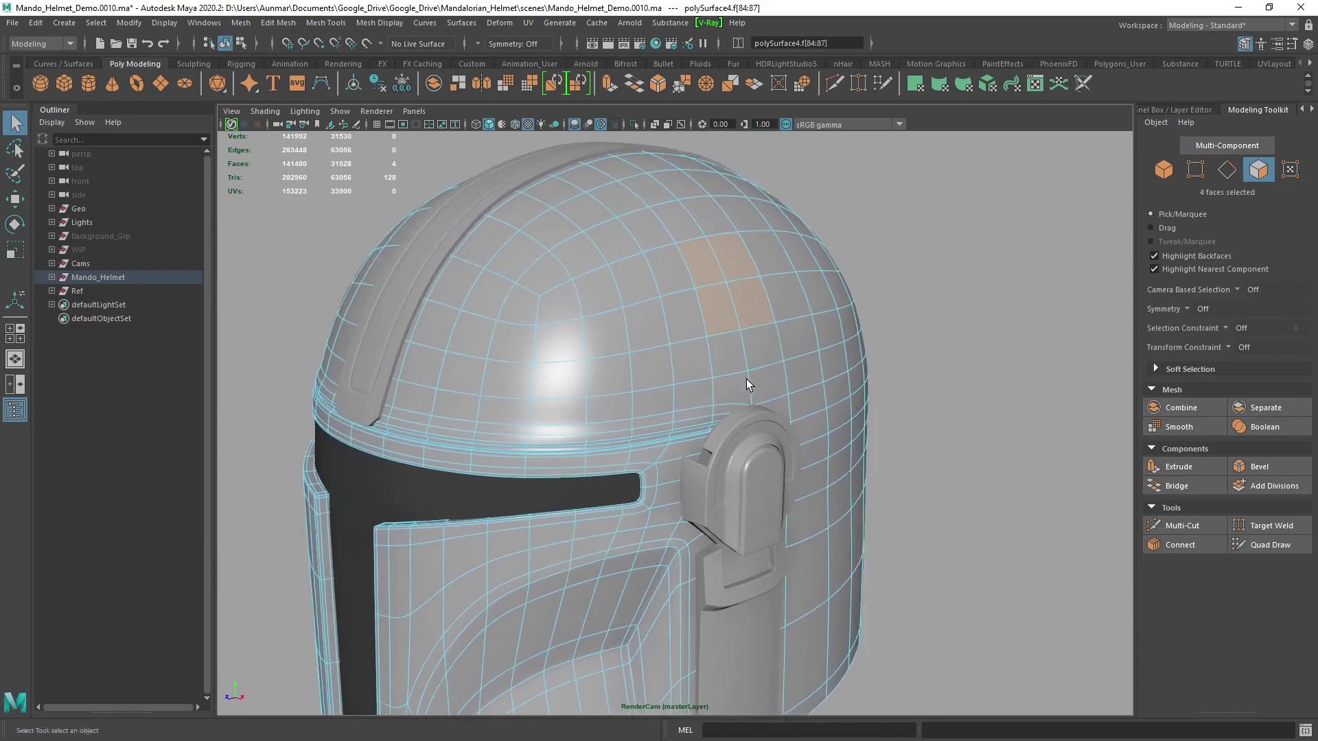
pyautogui.keyDown('alt'); pyautogui.moveTo(746, 378); pyautogui.dragTo(760, 377); pyautogui.keyUp('alt')
pyautogui.keyDown('alt'); pyautogui.moveTo(768, 303); pyautogui.dragTo(833, 303); pyautogui.keyUp('alt')
pyautogui.hotkey('ctrl', 'e')
pyautogui.scroll(3, 888, 288)
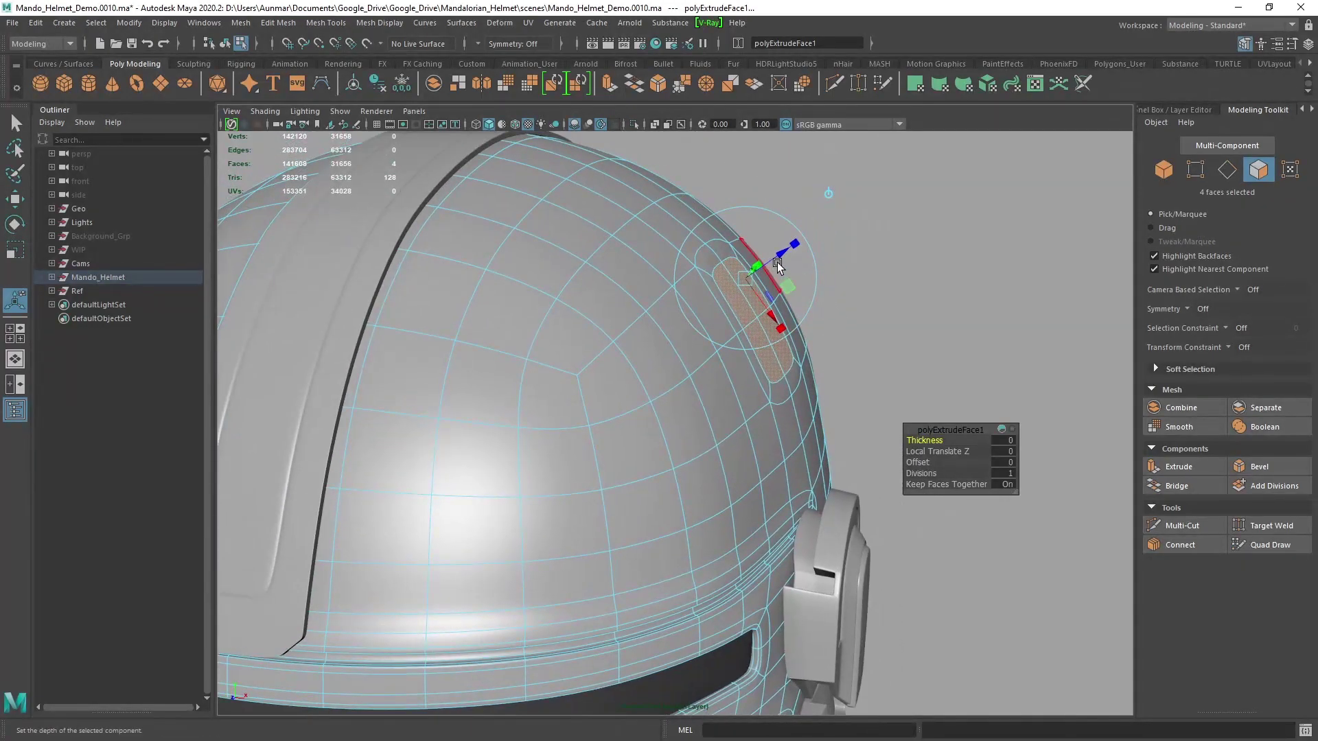
pyautogui.moveTo(777, 258); pyautogui.dragTo(789, 314)
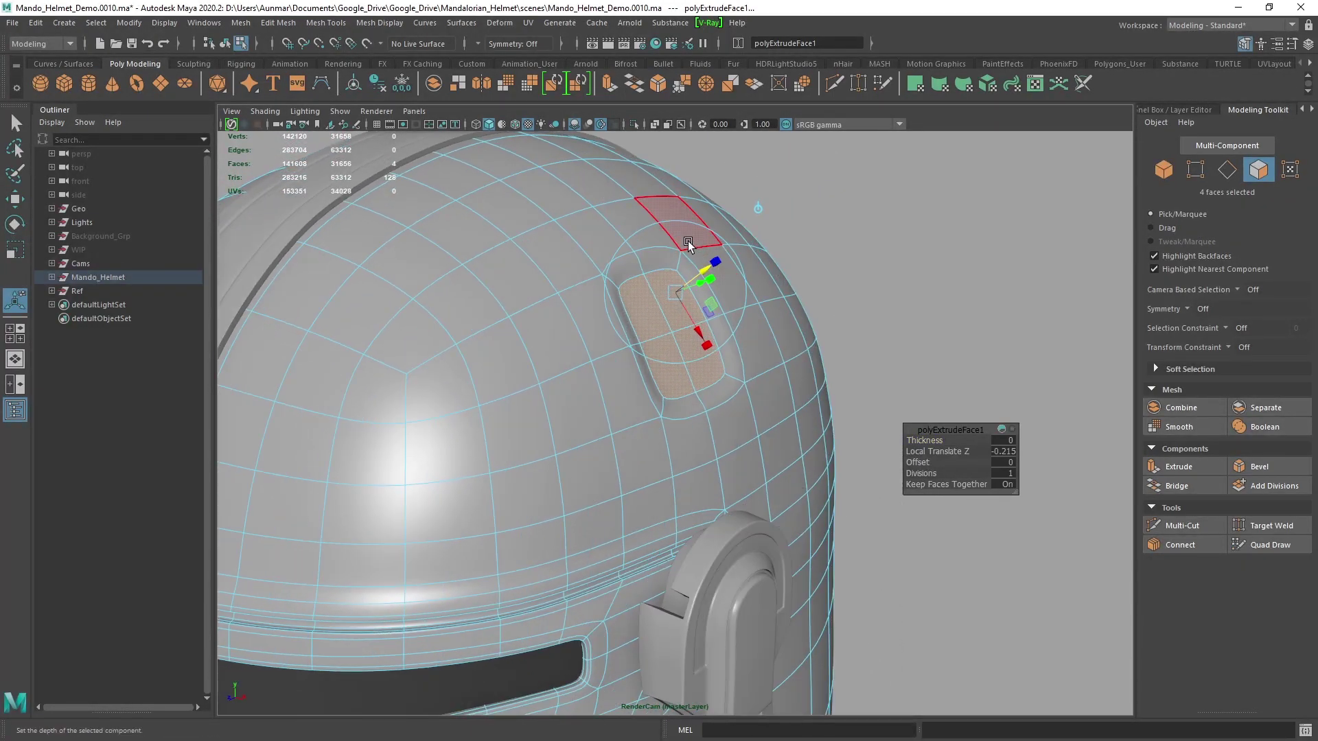
# Step: Return to object mode with nothing selected and inspect the extruded recess on the dome from several angles
pyautogui.moveTo(691, 226); pyautogui.dragTo(810, 178, button='right')
pyautogui.keyDown('alt'); pyautogui.moveTo(810, 179); pyautogui.dragTo(735, 288); pyautogui.keyUp('alt')
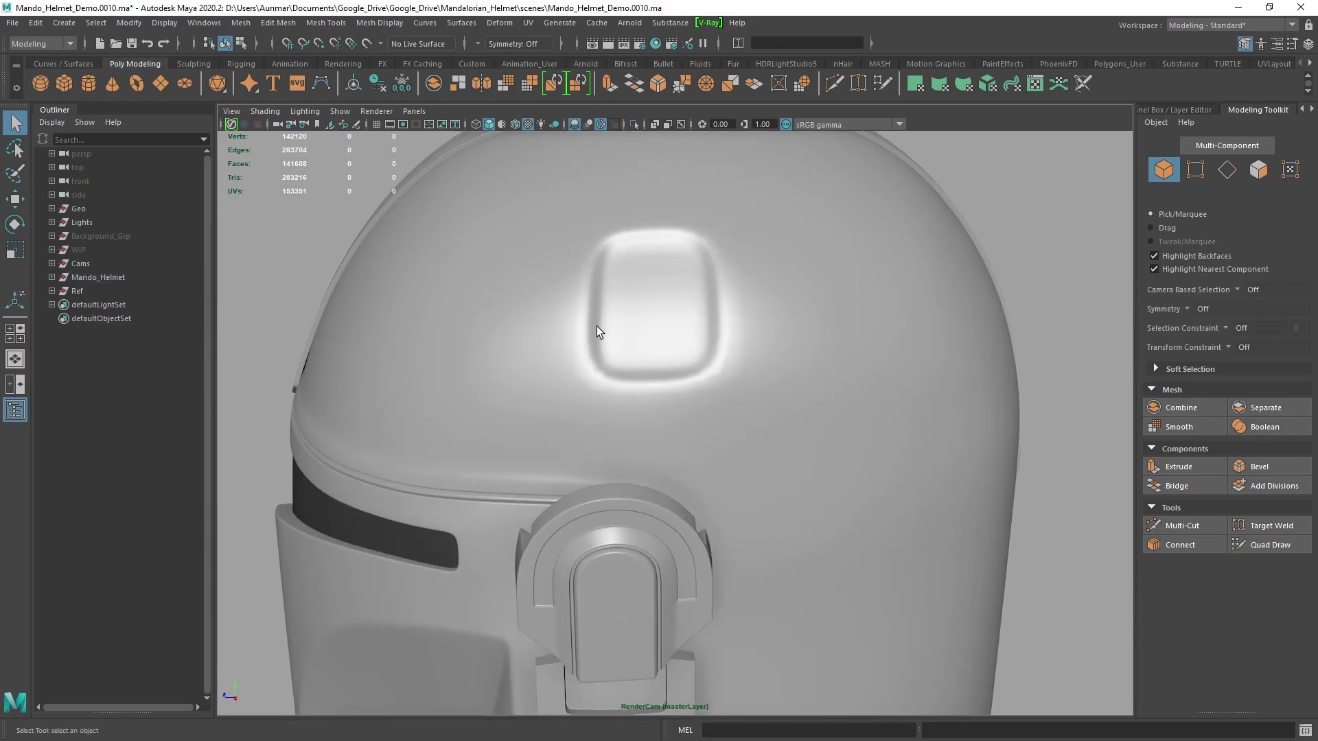
pyautogui.keyDown('alt'); pyautogui.moveTo(598, 331); pyautogui.dragTo(823, 403); pyautogui.keyUp('alt')
pyautogui.keyDown('alt'); pyautogui.moveTo(823, 403); pyautogui.dragTo(624, 317, button='right'); pyautogui.keyUp('alt')
pyautogui.keyDown('alt'); pyautogui.moveTo(625, 317); pyautogui.dragTo(683, 320); pyautogui.keyUp('alt')
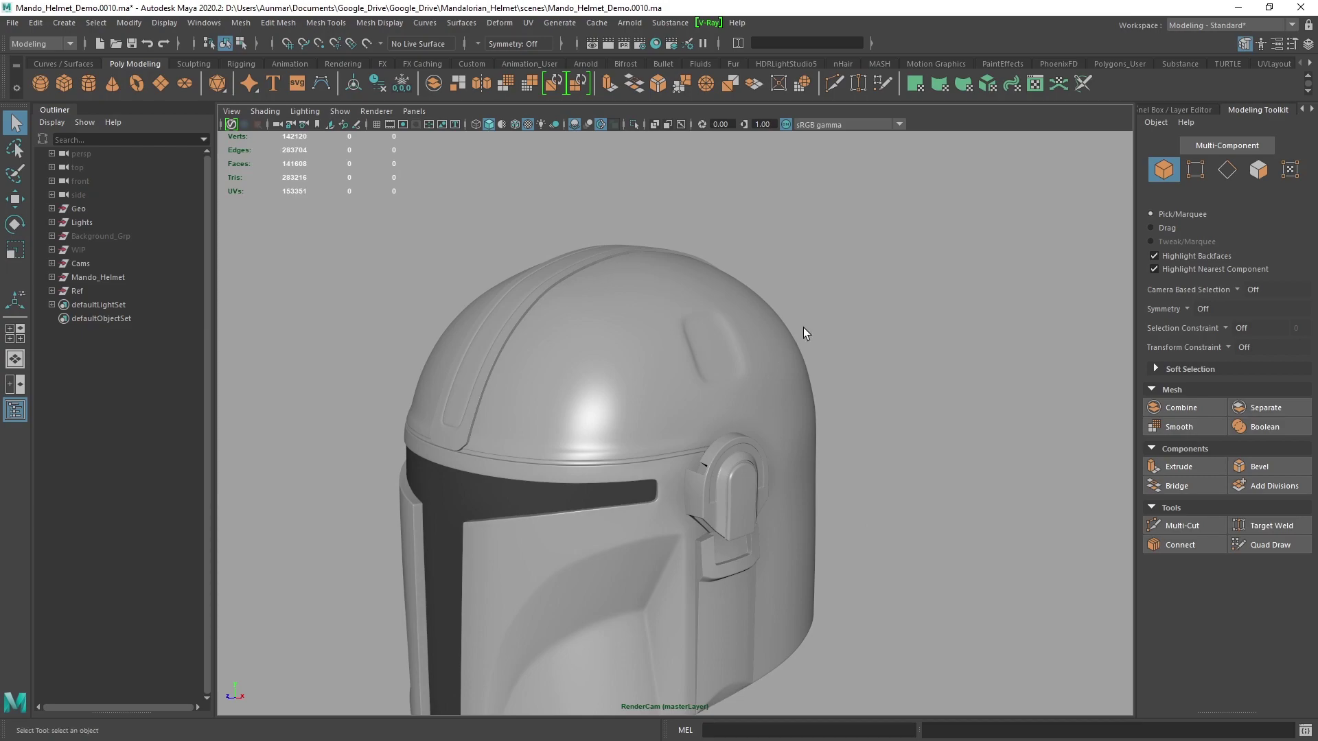
pyautogui.keyDown('alt'); pyautogui.moveTo(800, 341); pyautogui.dragTo(434, 414); pyautogui.keyUp('alt')
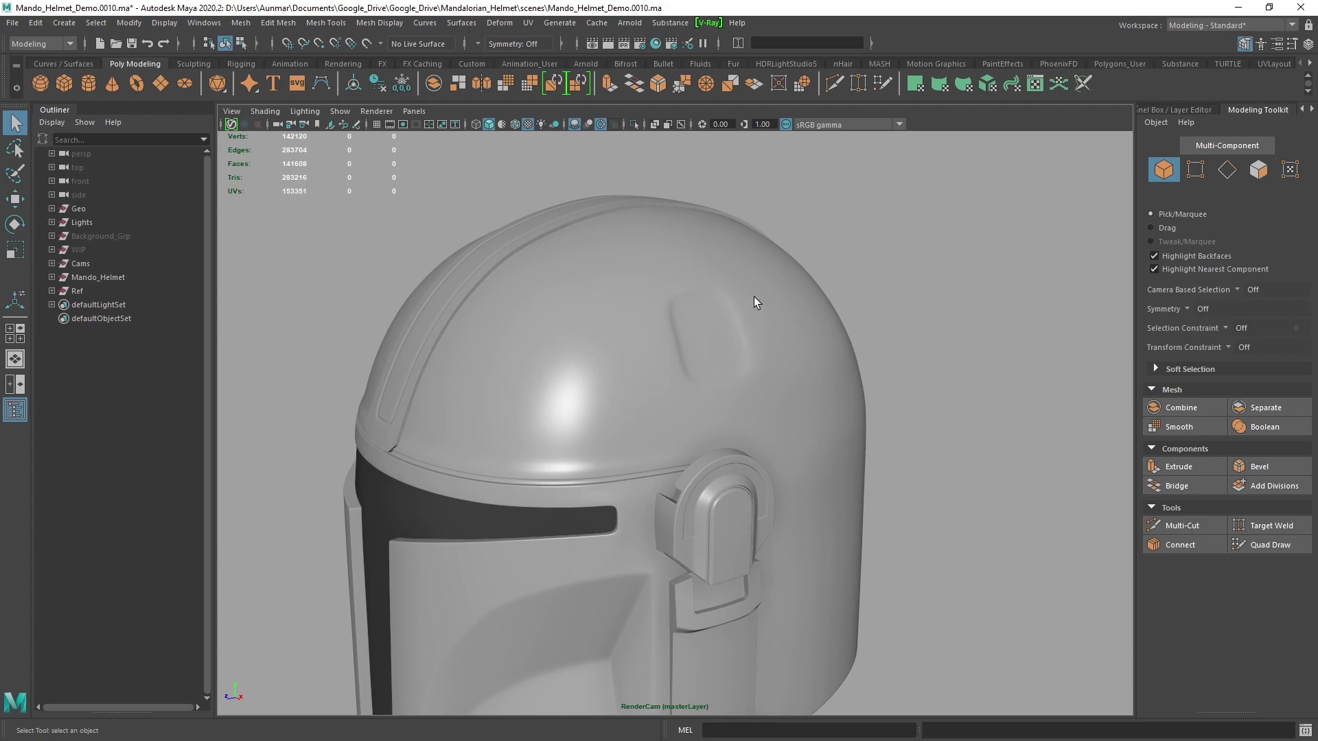
pyautogui.keyDown('alt'); pyautogui.moveTo(753, 298); pyautogui.dragTo(767, 263); pyautogui.keyUp('alt')
pyautogui.keyDown('shift'); pyautogui.rightClick(764, 251); pyautogui.keyUp('shift')
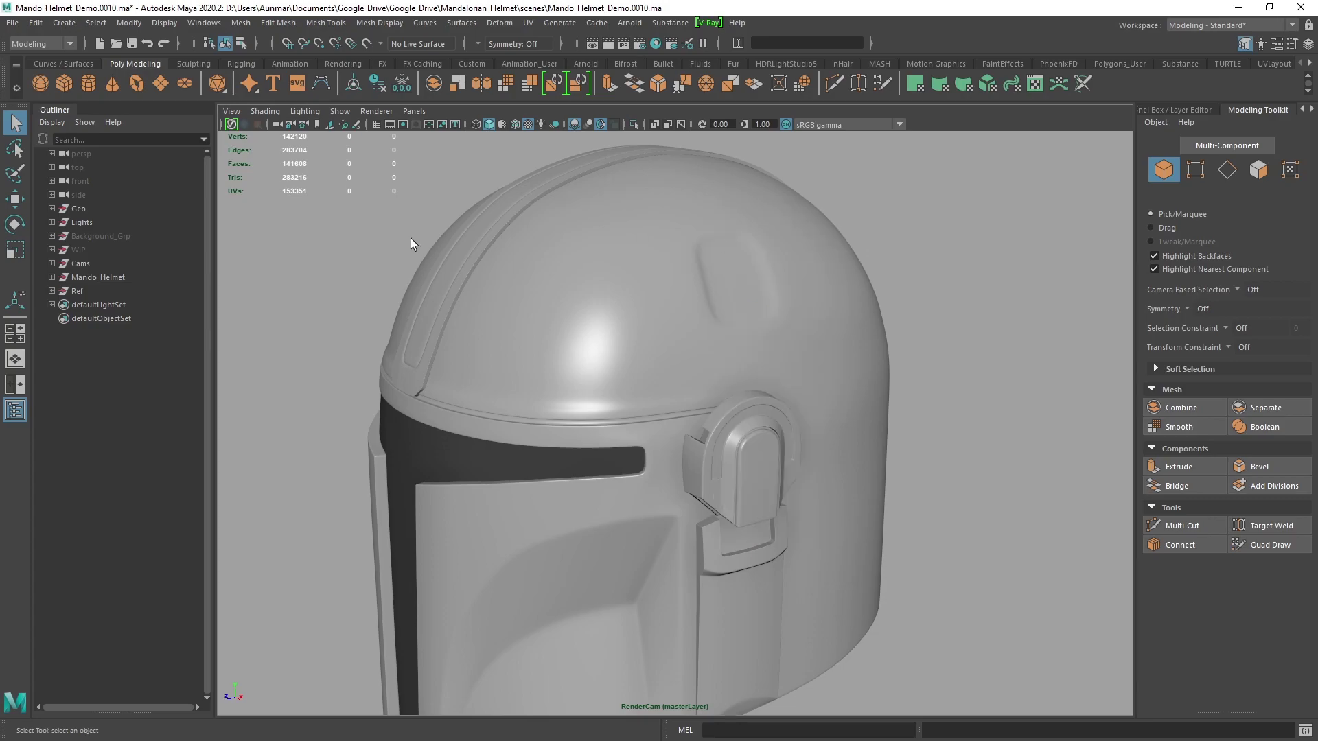
# Step: Open the Hotkey Editor
pyautogui.click(215, 23)
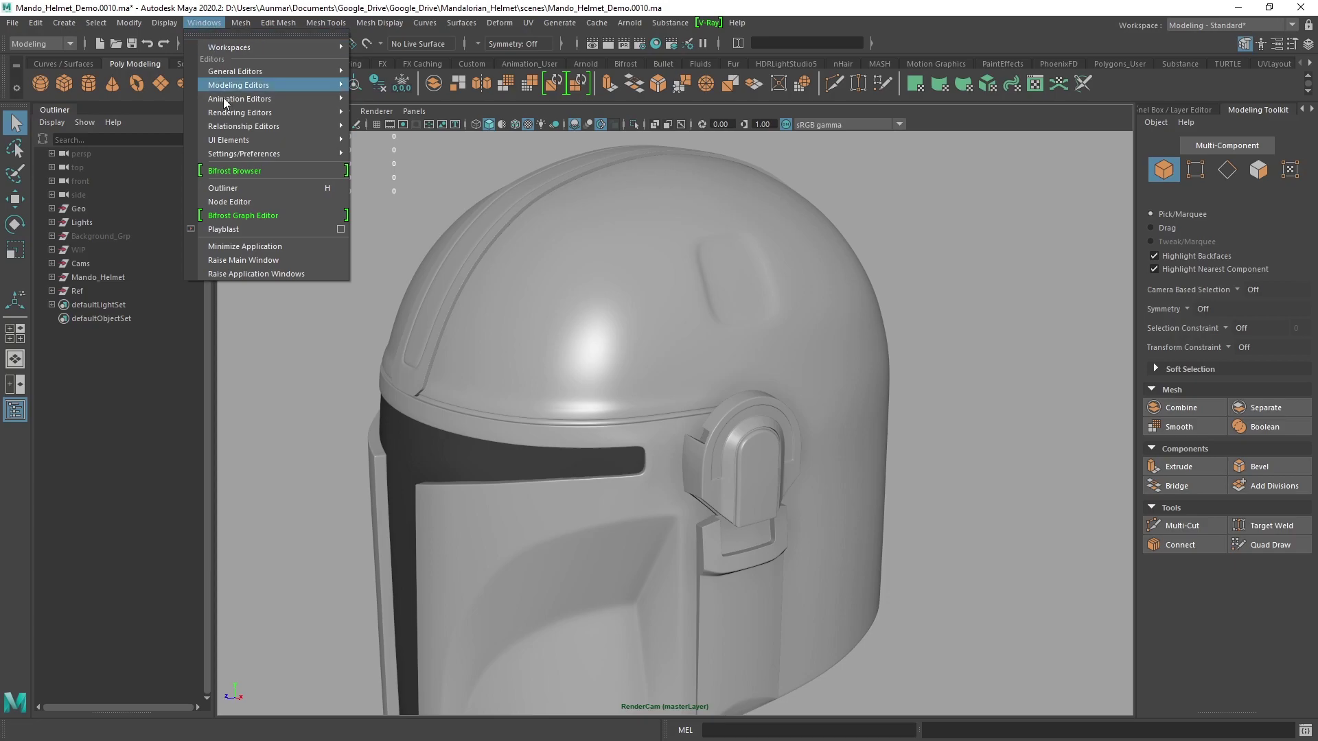
pyautogui.moveTo(242, 148)
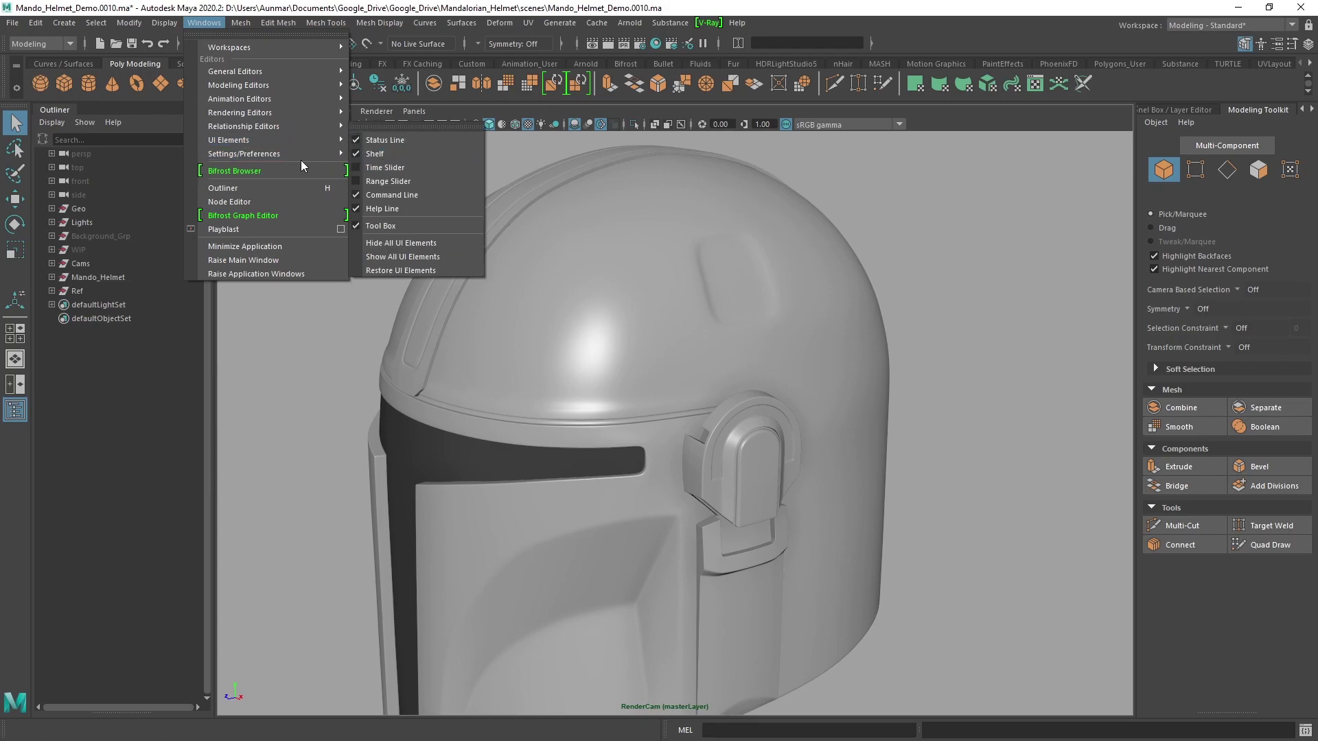
pyautogui.moveTo(299, 155)
pyautogui.click(382, 173)
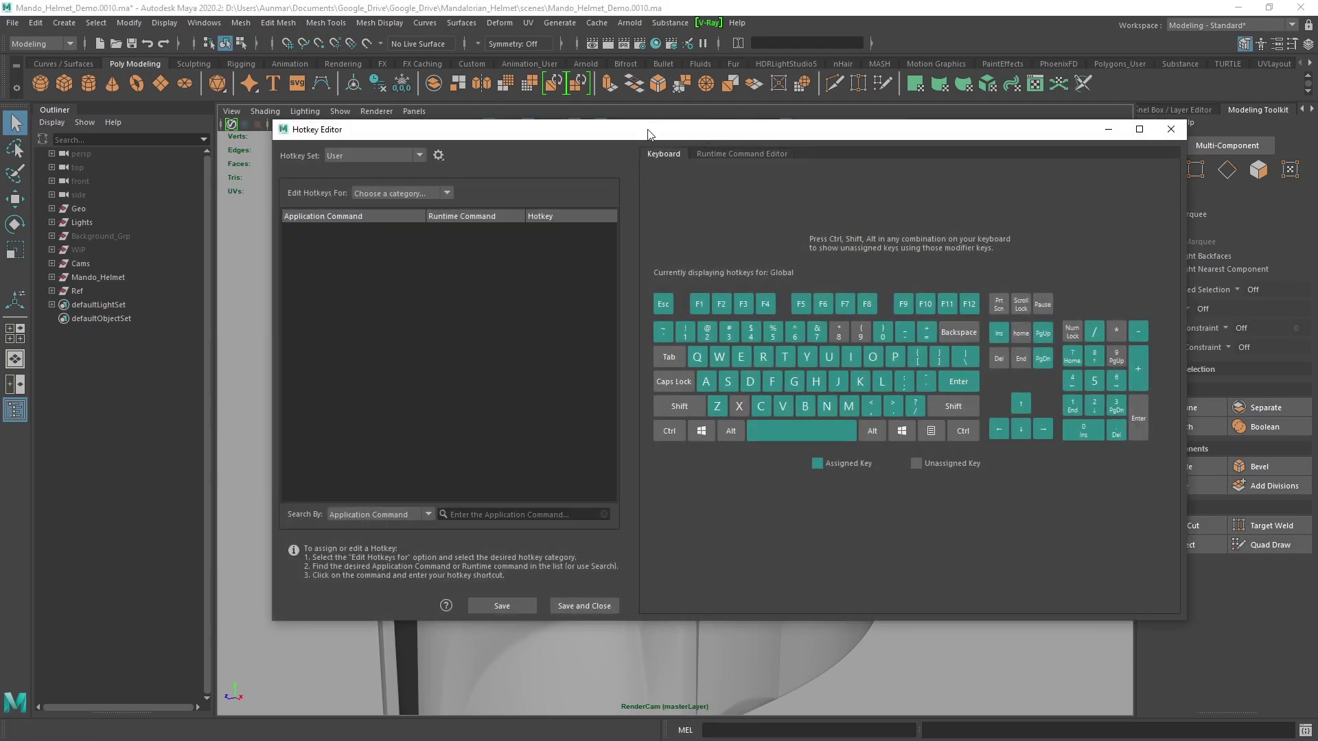
# Step: Reposition the Hotkey Editor, review the hotkey set management options and keep User as the active set
pyautogui.moveTo(649, 134); pyautogui.dragTo(701, 154)
pyautogui.click(418, 175)
pyautogui.click(421, 175)
pyautogui.click(489, 176)
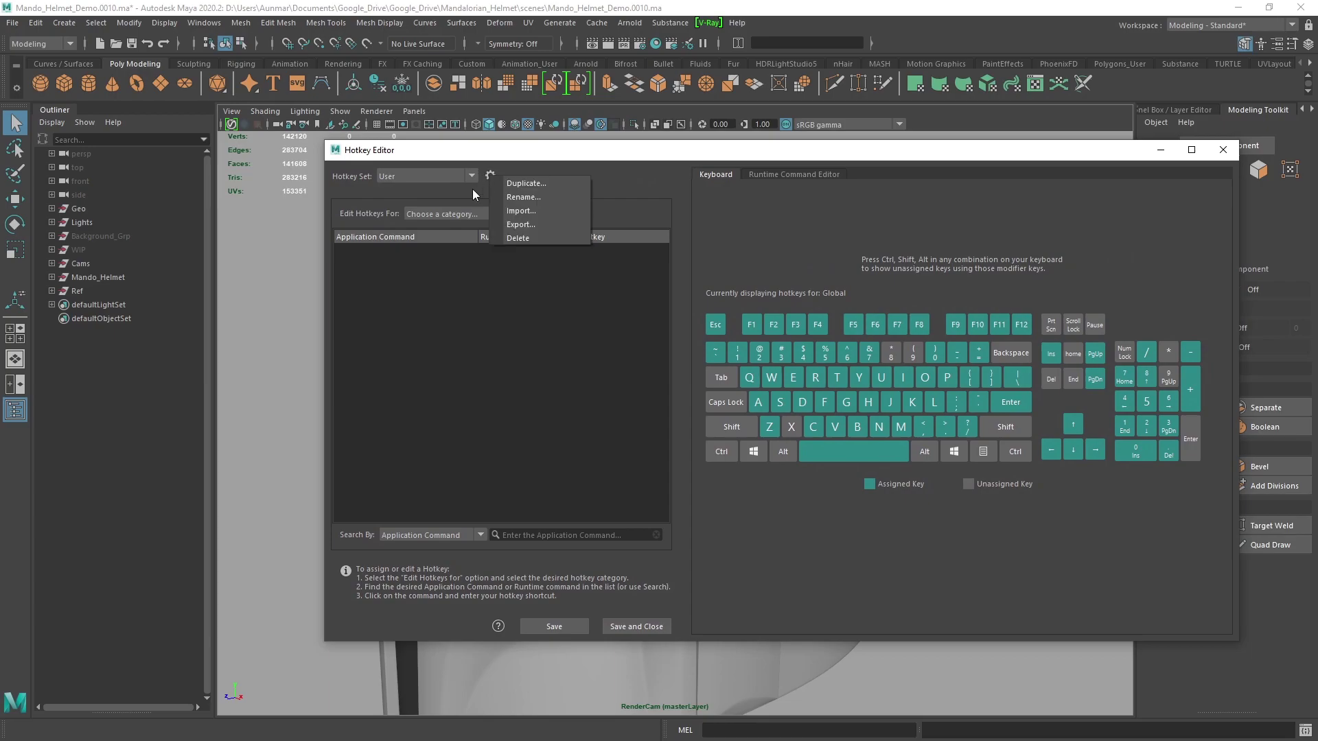
pyautogui.click(415, 175)
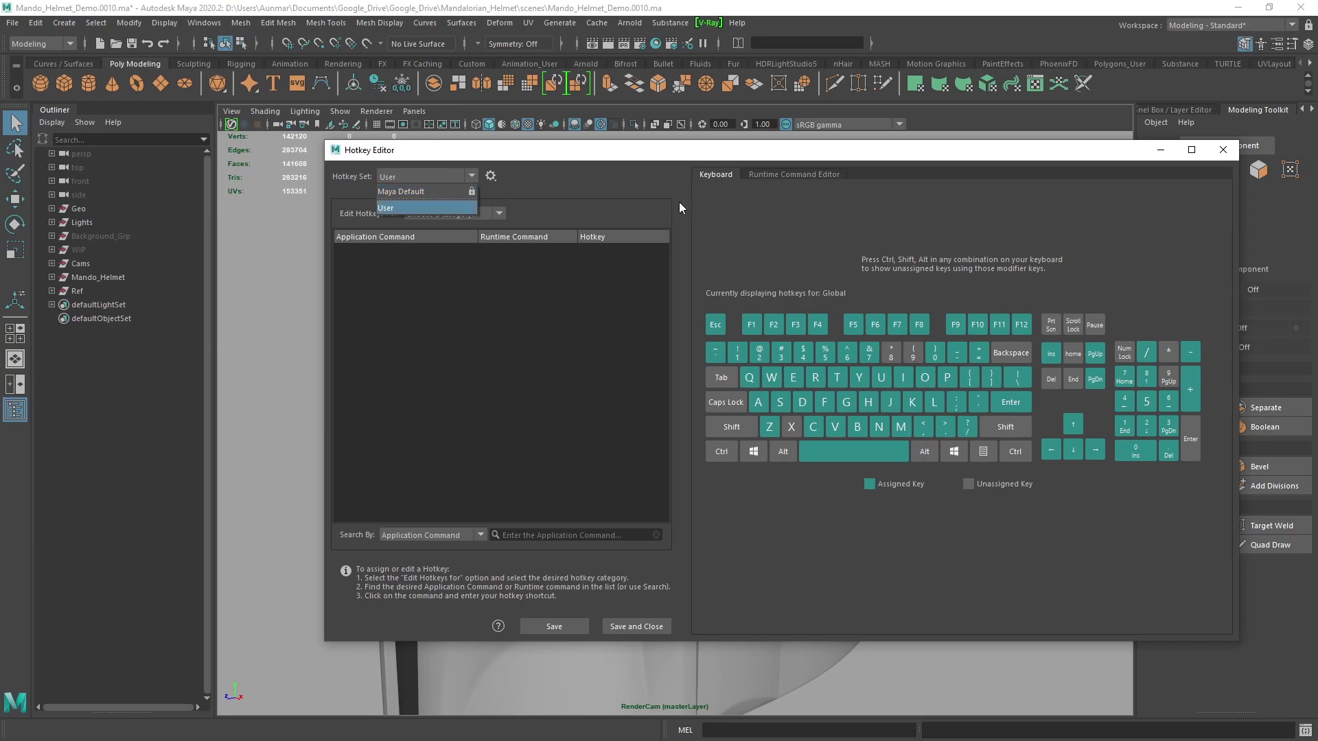
pyautogui.click(410, 208)
# Step: List the hotkeys for Custom Scripts and expand the User group
pyautogui.click(437, 215)
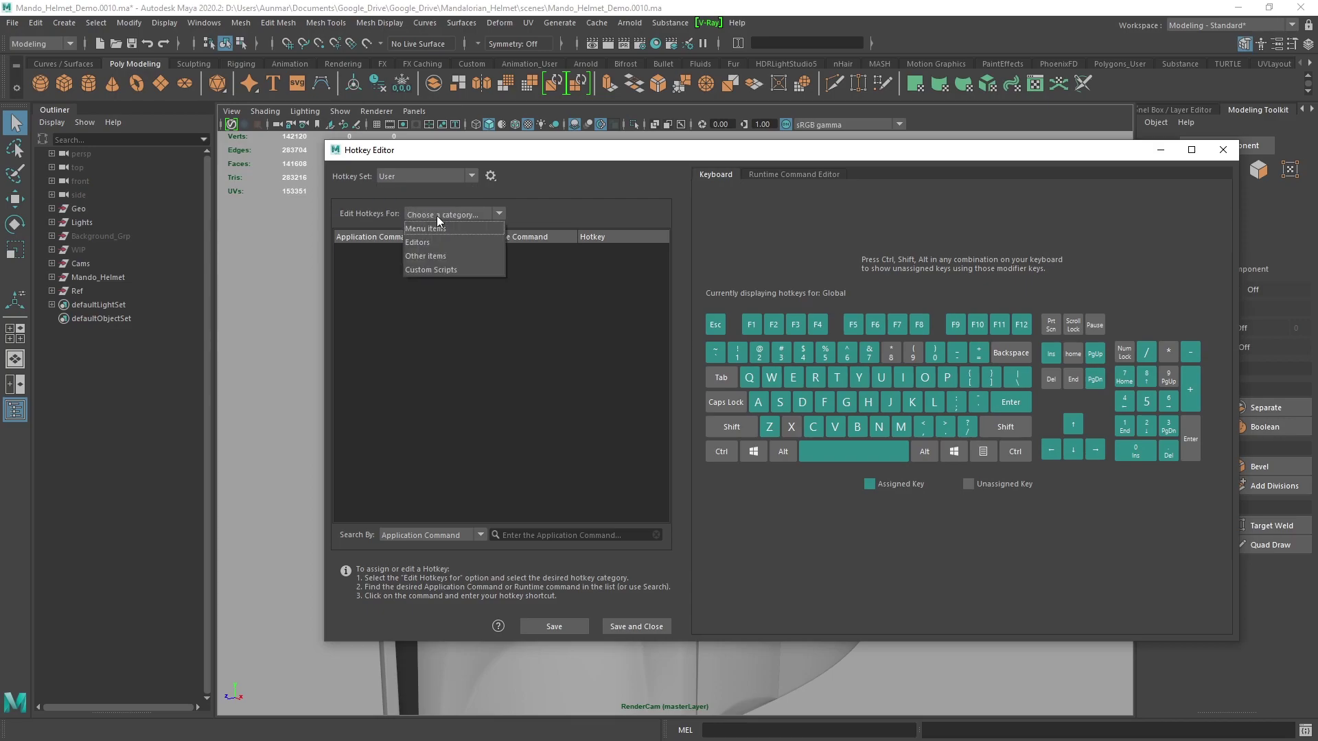
pyautogui.click(429, 272)
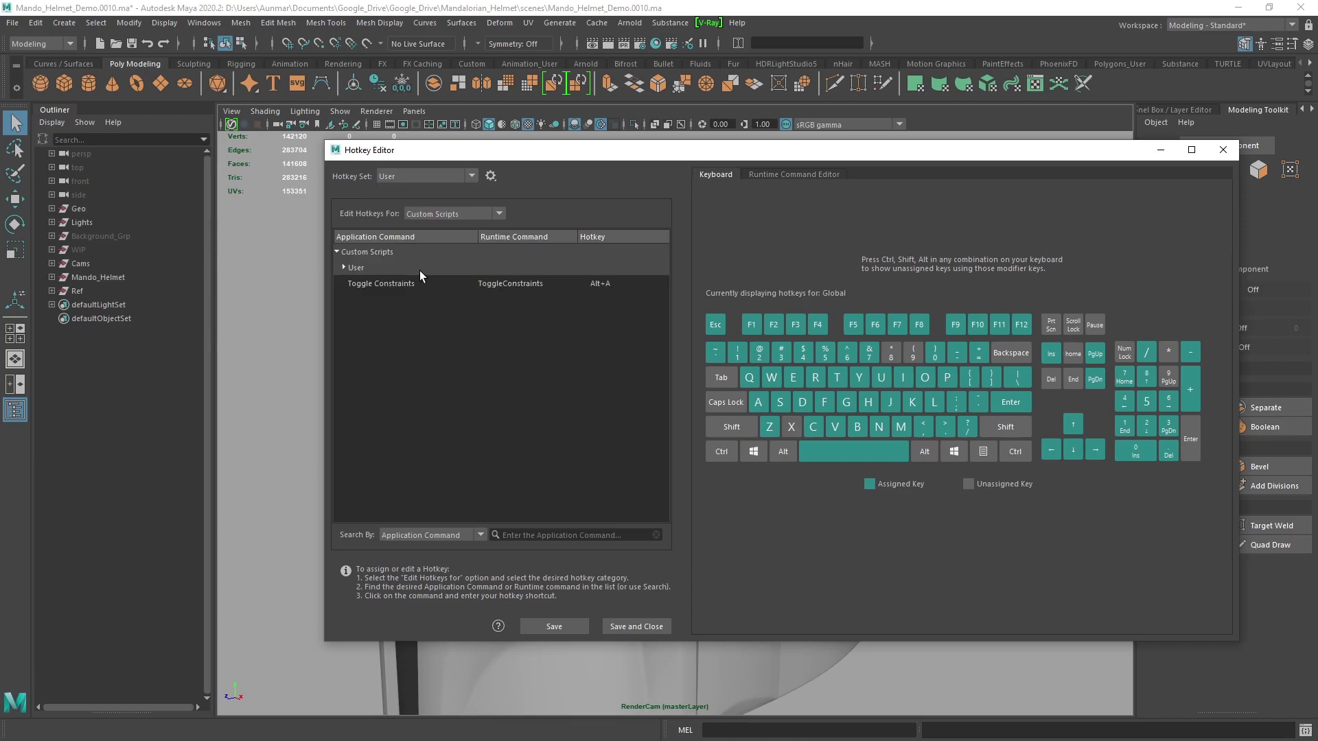
pyautogui.click(343, 268)
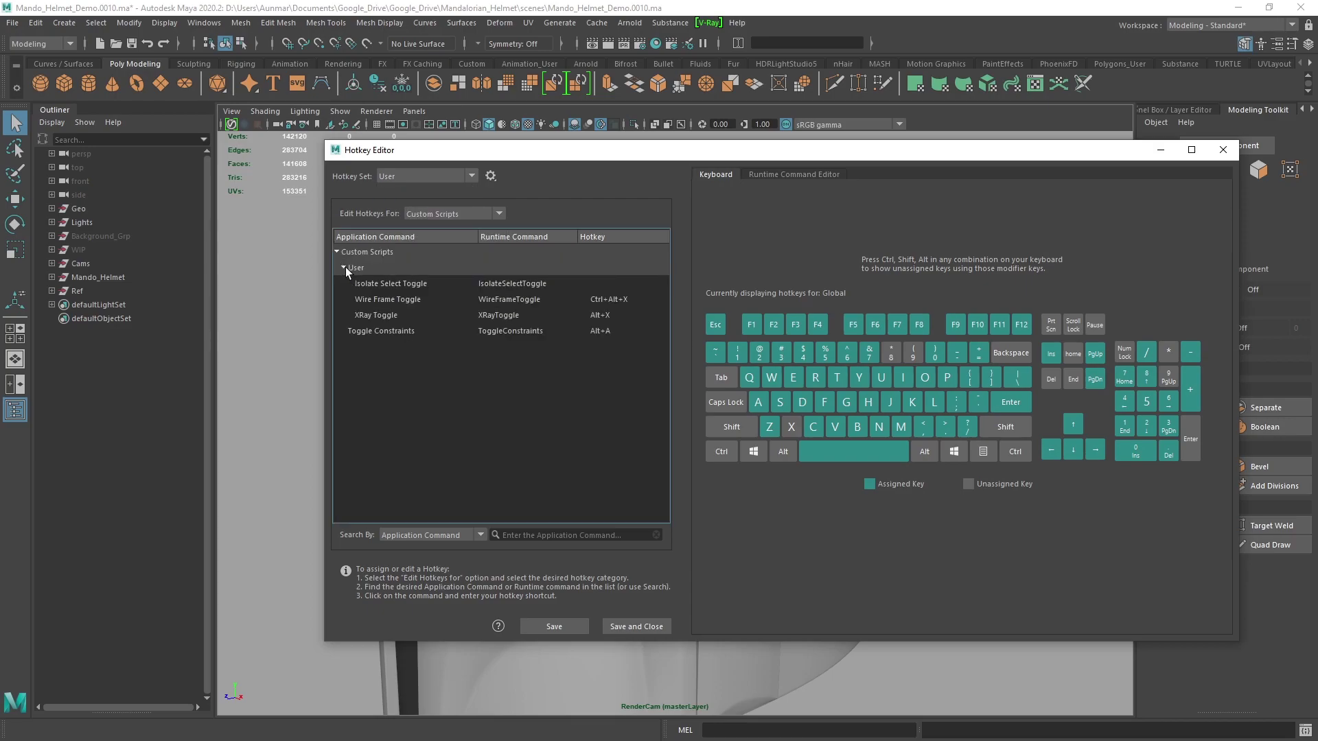
# Step: Select the Wire Frame Toggle custom command and display its script in the Runtime Command Editor
pyautogui.click(397, 287)
pyautogui.click(390, 319)
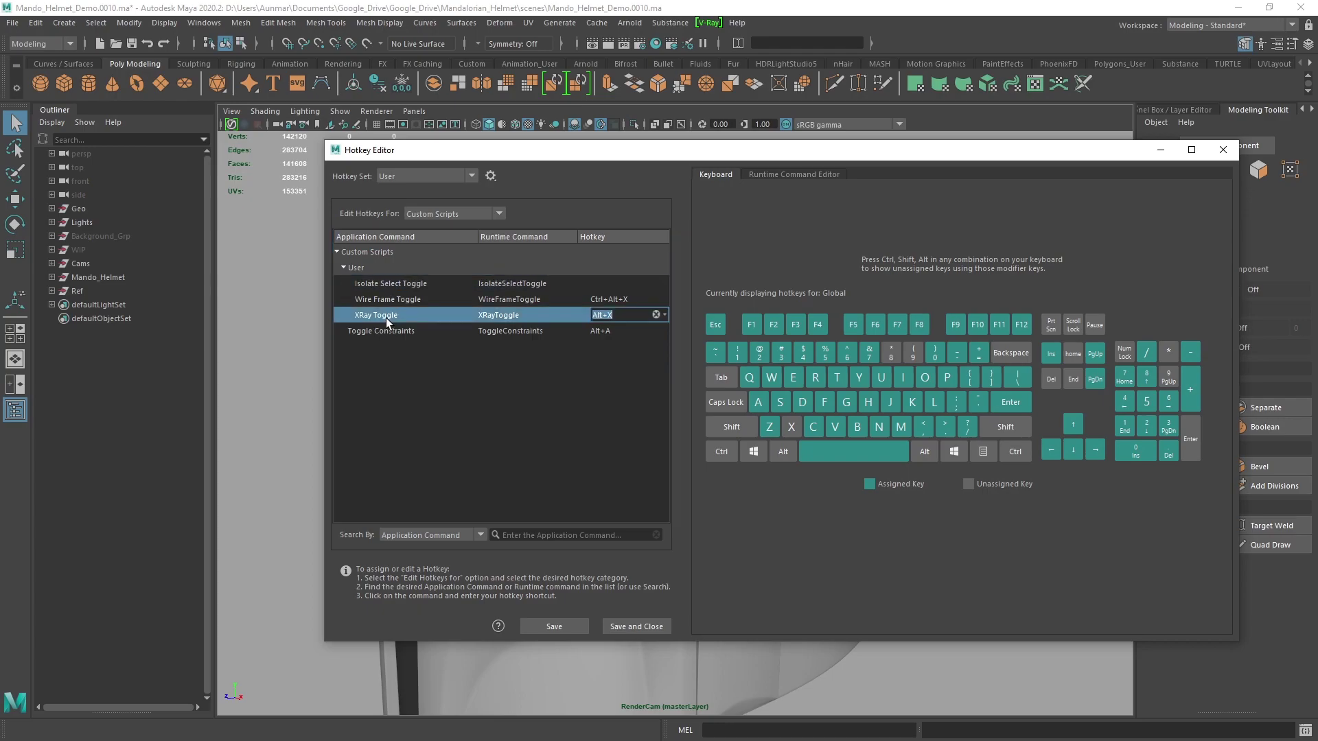
pyautogui.click(377, 299)
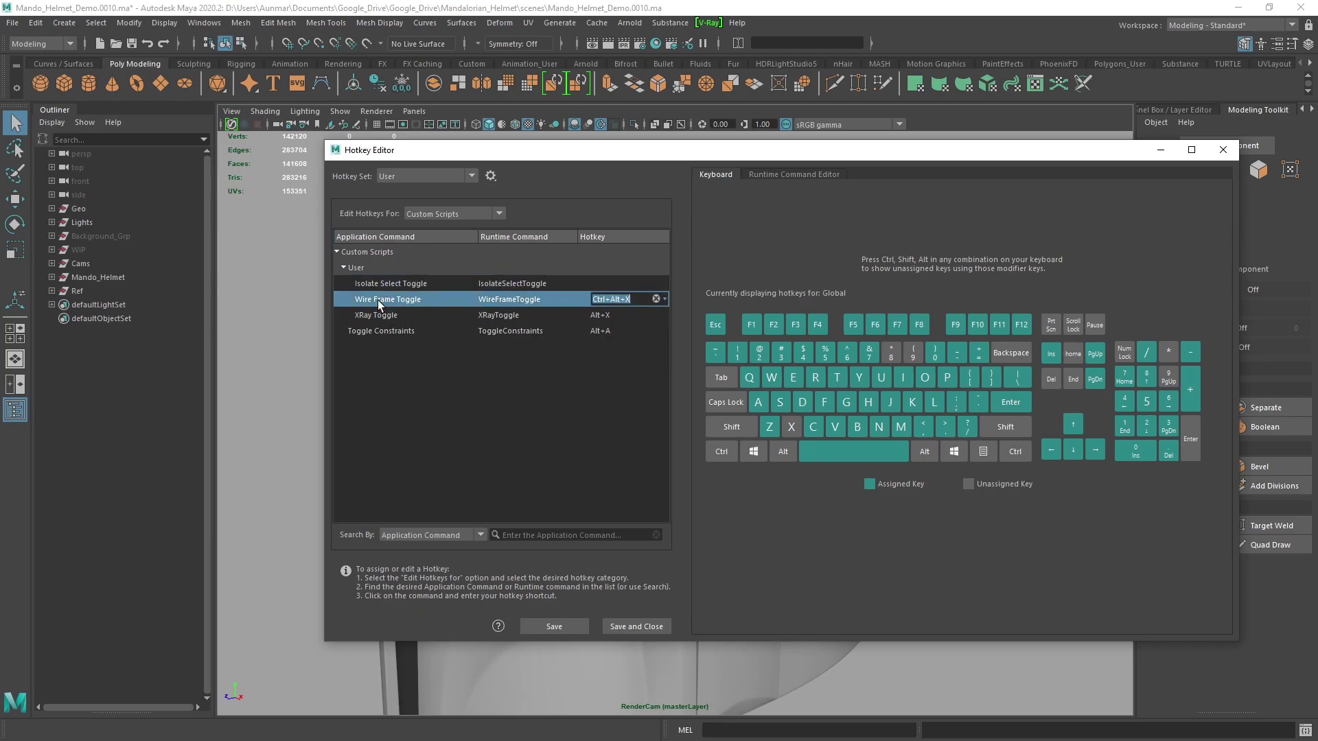
pyautogui.click(771, 174)
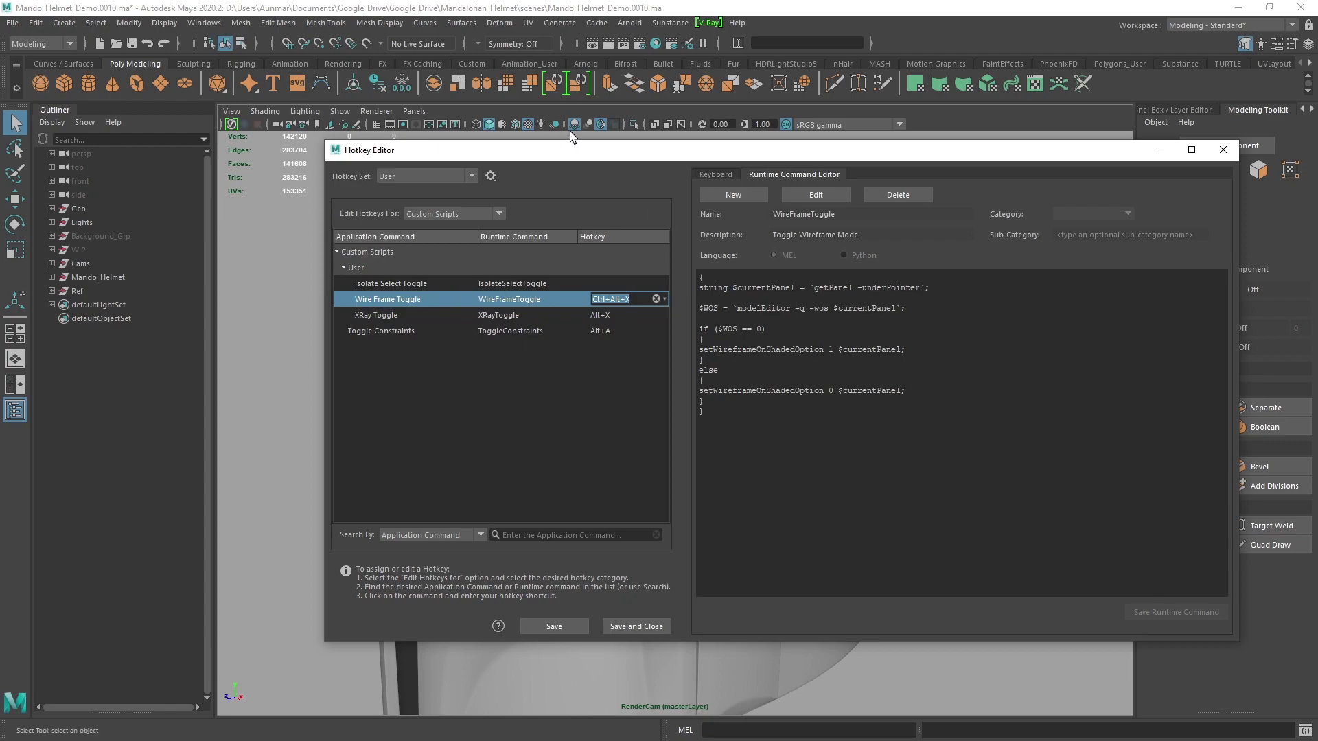
# Step: Move the Hotkey Editor off the helmet and try selecting the helmet shell to see its wireframe
pyautogui.moveTo(570, 148); pyautogui.dragTo(889, 126)
pyautogui.scroll(-3, 415, 300)
pyautogui.keyDown('alt'); pyautogui.moveTo(416, 300); pyautogui.dragTo(521, 319); pyautogui.keyUp('alt')
pyautogui.click(511, 299)
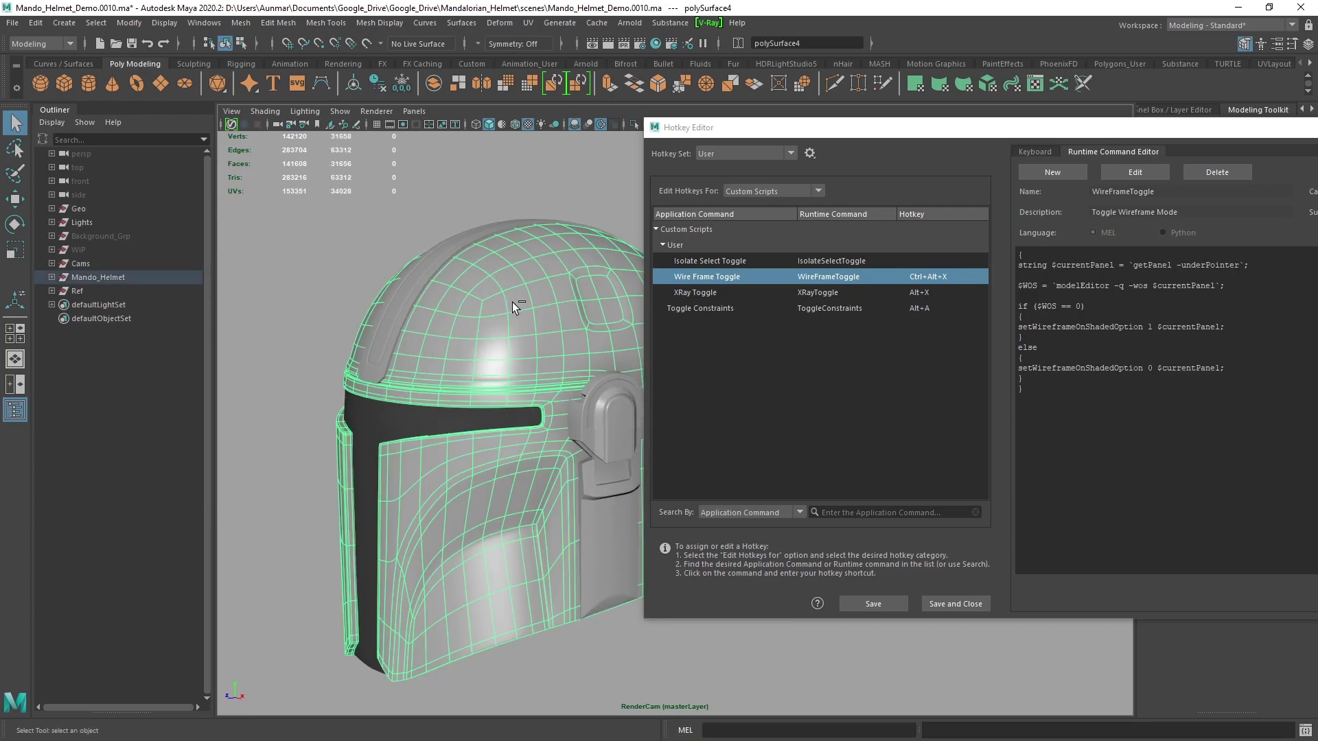
pyautogui.scroll(2, 498, 363)
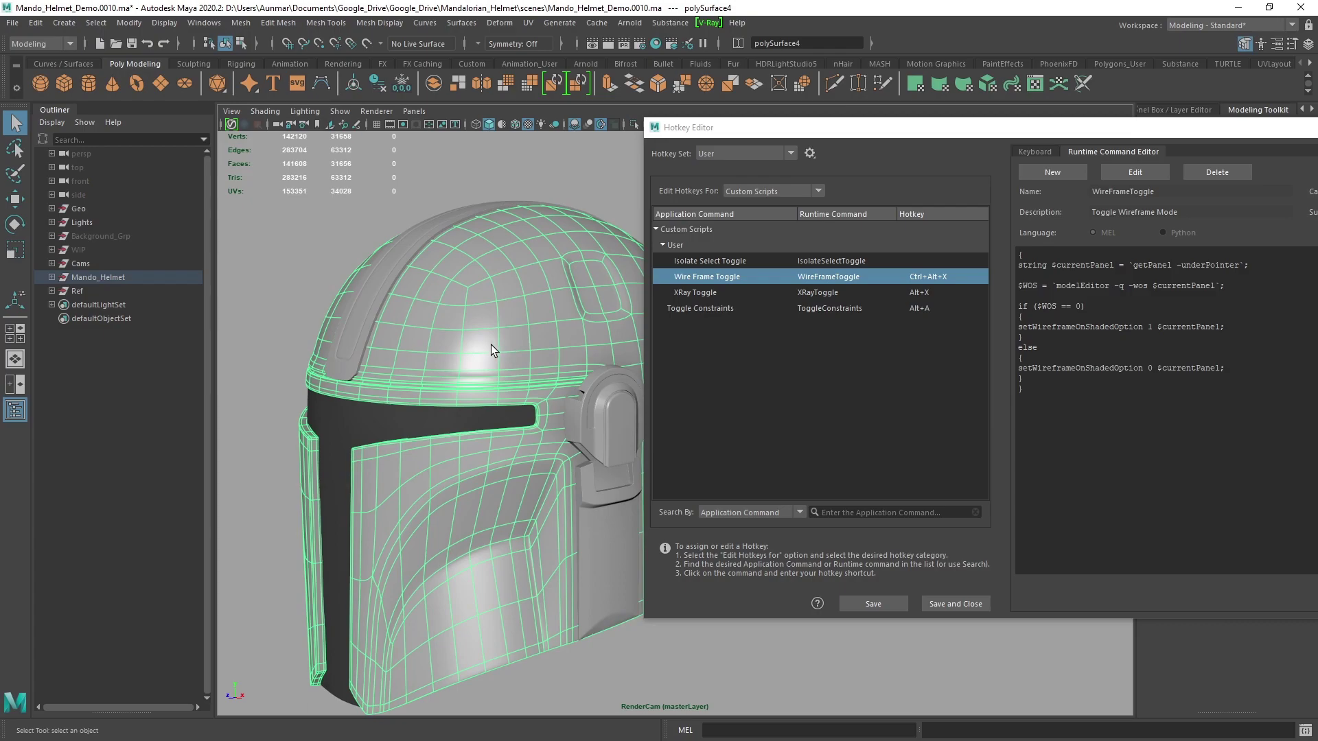
pyautogui.keyDown('alt'); pyautogui.moveTo(488, 346); pyautogui.dragTo(491, 204); pyautogui.keyUp('alt')
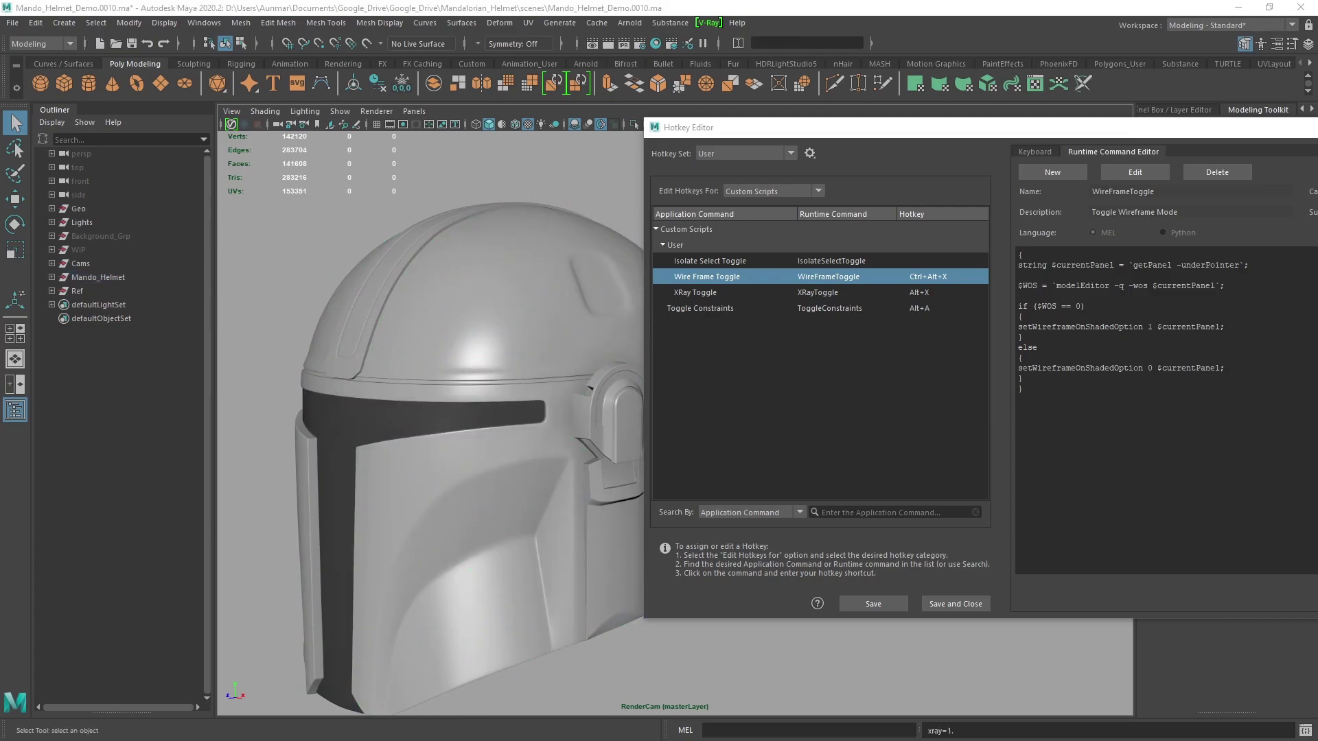
# Step: Deselect the helmet and toggle its wireframe-on-shaded display on and off with the Wire Frame Toggle hotkey
pyautogui.click(441, 282)
pyautogui.hotkey('ctrl', 'alt', 'x')
pyautogui.hotkey('ctrl', 'alt', 'x')
pyautogui.keyDown('alt'); pyautogui.moveTo(442, 282); pyautogui.dragTo(548, 376); pyautogui.keyUp('alt')
pyautogui.keyDown('alt'); pyautogui.moveTo(547, 376); pyautogui.dragTo(462, 332, button='right'); pyautogui.keyUp('alt')
pyautogui.keyDown('alt'); pyautogui.moveTo(462, 332); pyautogui.dragTo(409, 339, button='middle'); pyautogui.keyUp('alt')
pyautogui.hotkey('ctrl', 'alt', 'x')
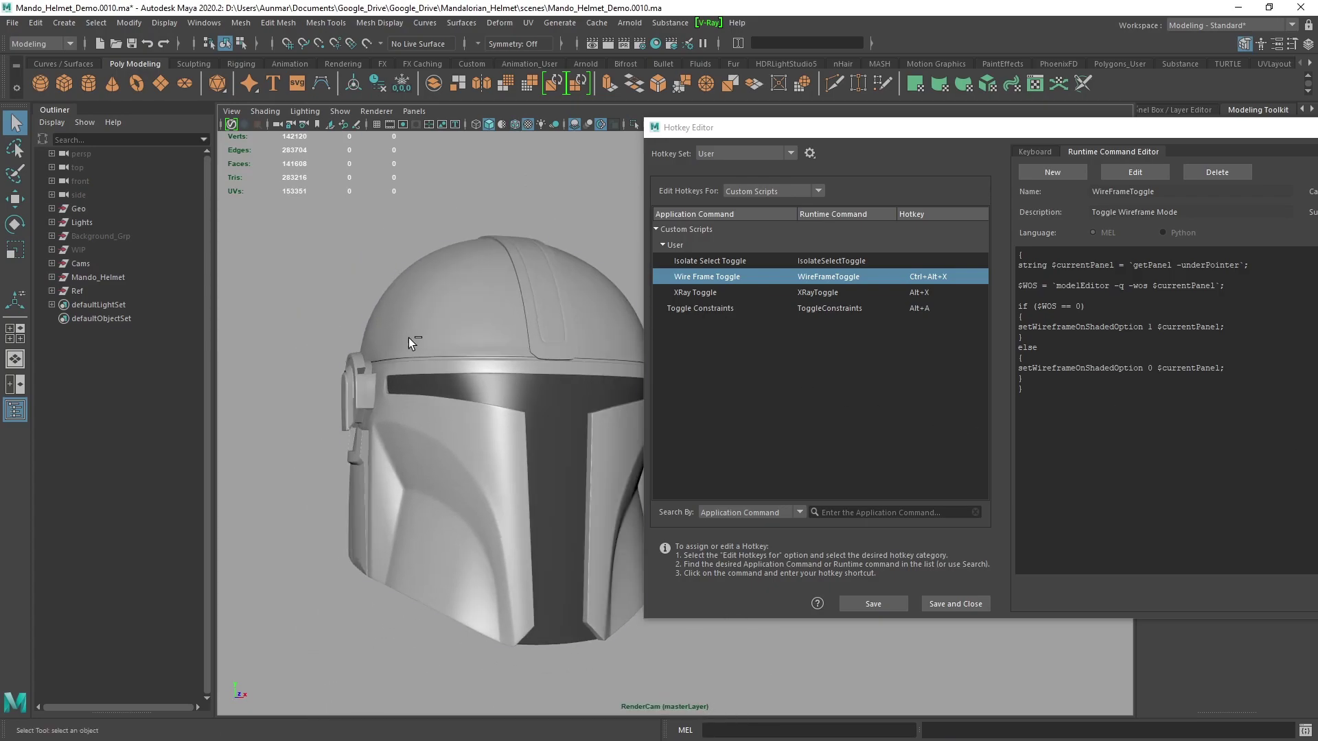
pyautogui.keyDown('alt'); pyautogui.moveTo(410, 339); pyautogui.dragTo(713, 364); pyautogui.keyUp('alt')
pyautogui.hotkey('ctrl', 'alt', 'x')
# Step: Assign Ctrl+Alt+A as the Wire Frame Toggle hotkey and save the hotkey set
pyautogui.click(950, 278)
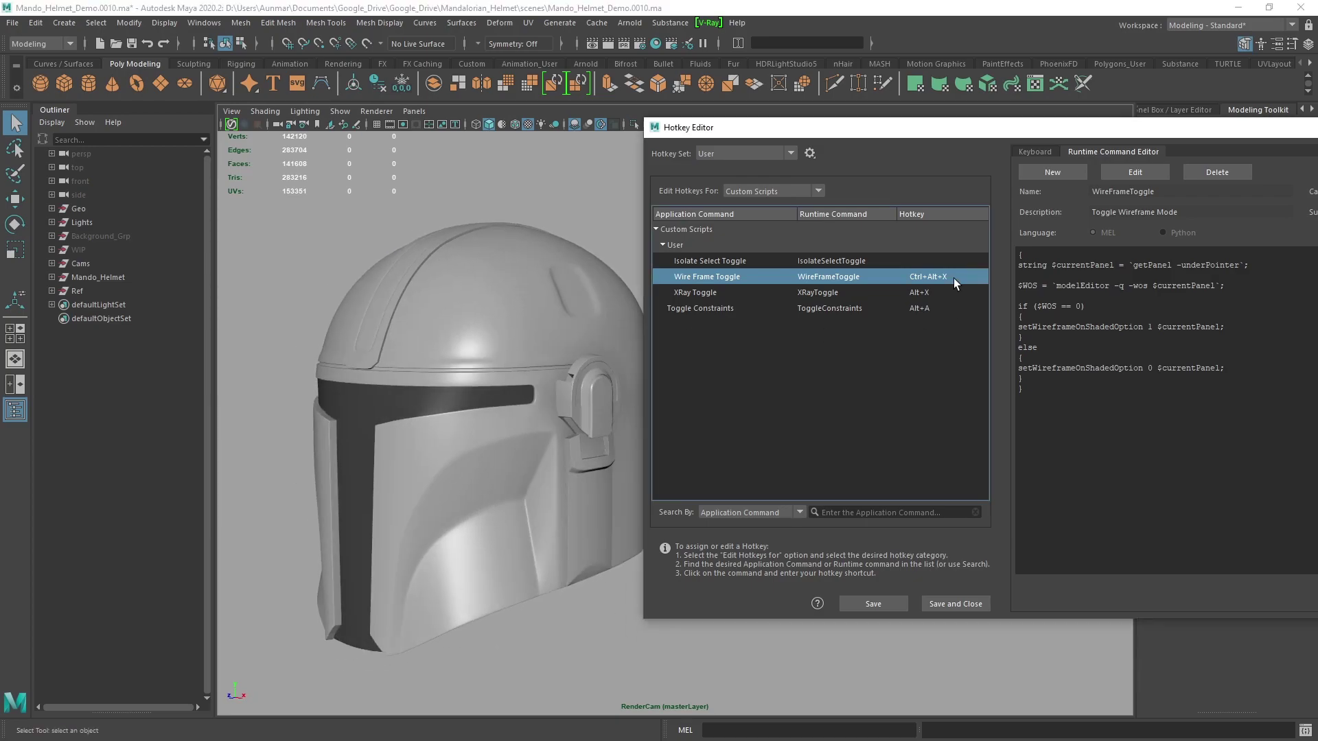
pyautogui.click(949, 277)
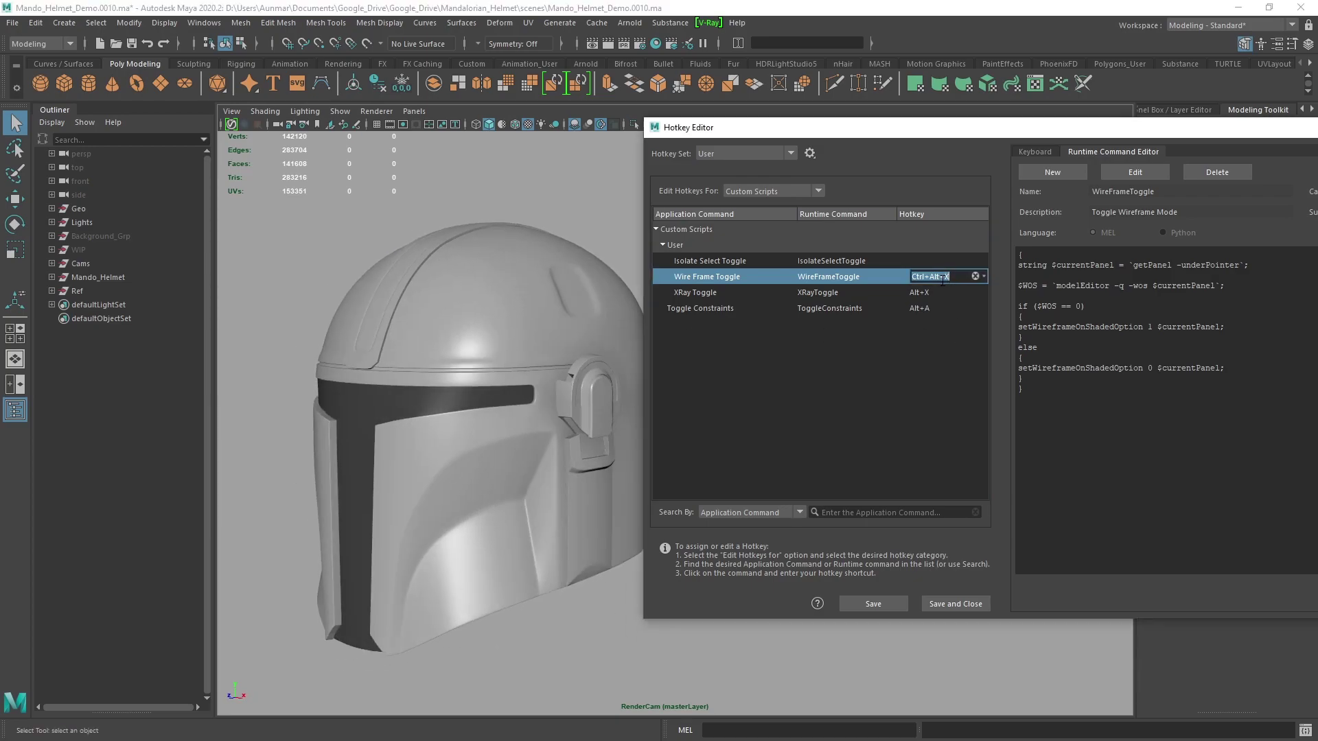
pyautogui.hotkey('ctrl', 'alt', 'a')
pyautogui.click(879, 608)
# Step: Test the reassigned Wire Frame Toggle hotkey in the viewport, leaving the wireframe displayed over the shaded helmet
pyautogui.moveTo(513, 417)
pyautogui.keyDown('alt'); pyautogui.mouseDown()
pyautogui.moveTo(500, 410)
pyautogui.moveTo(535, 420)
pyautogui.mouseUp(); pyautogui.keyUp('alt')
pyautogui.hotkey('ctrl', 'alt', 'a')
pyautogui.hotkey('ctrl', 'alt', 'a')
pyautogui.hotkey('ctrl', 'alt', 'a')
pyautogui.keyDown('alt'); pyautogui.moveTo(524, 265); pyautogui.dragTo(474, 321, button='right'); pyautogui.keyUp('alt')
# Step: Try Shift+X for the Wire Frame Toggle, reassign it to Ctrl+Alt+X and save the hotkey set
pyautogui.click(952, 279)
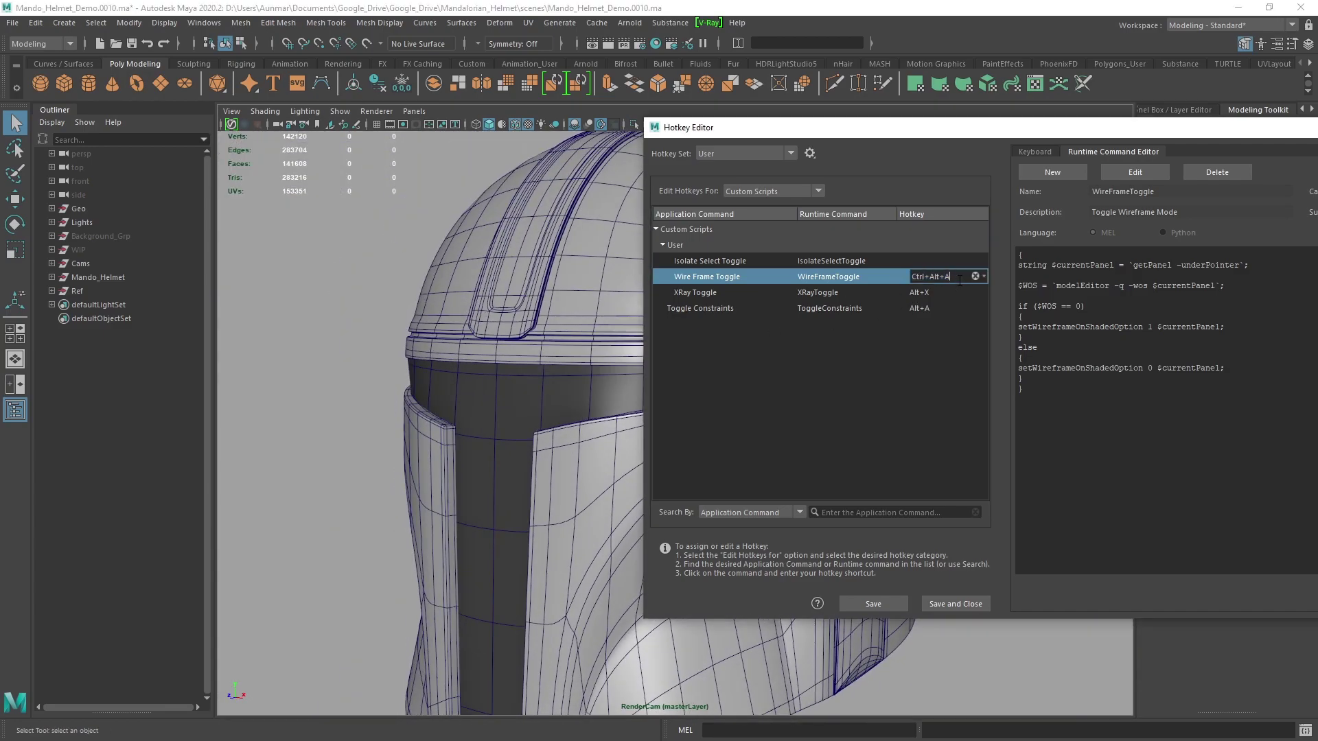
pyautogui.hotkey('shift', 'x')
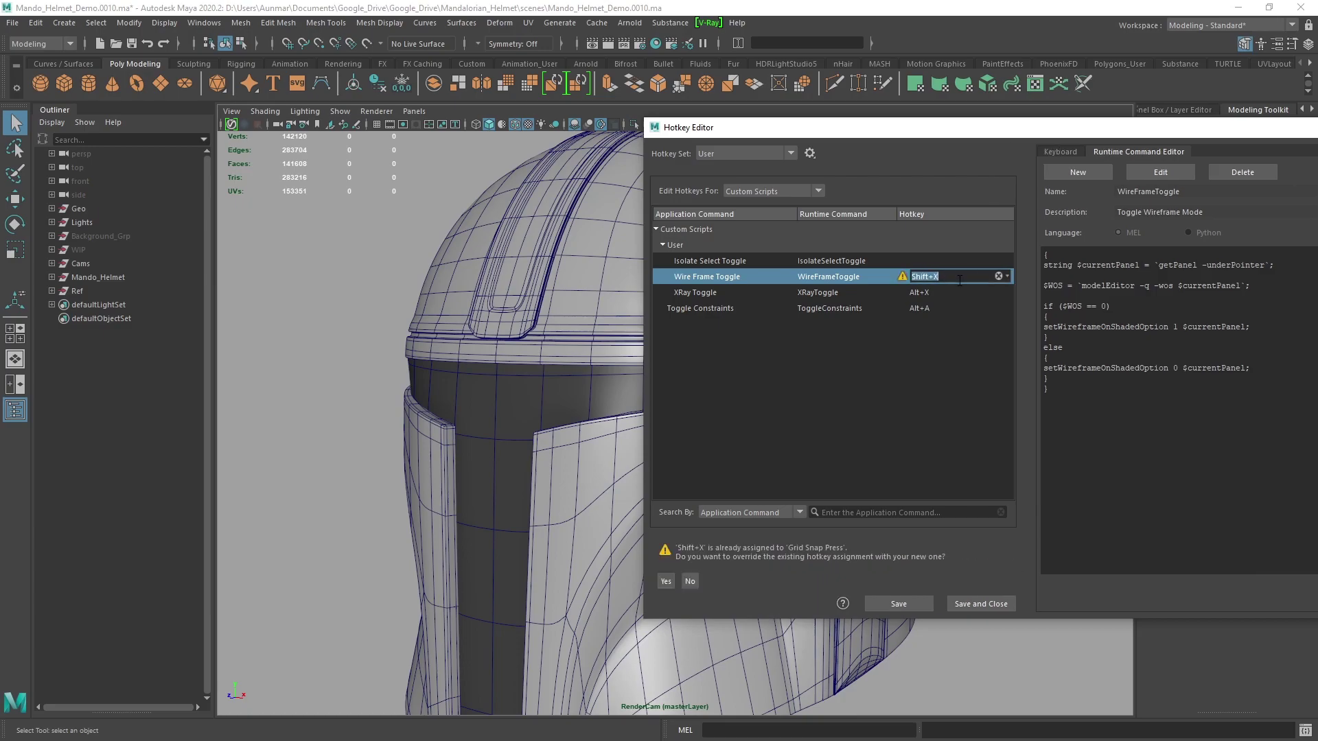
pyautogui.hotkey('ctrl', 'alt', 'a')
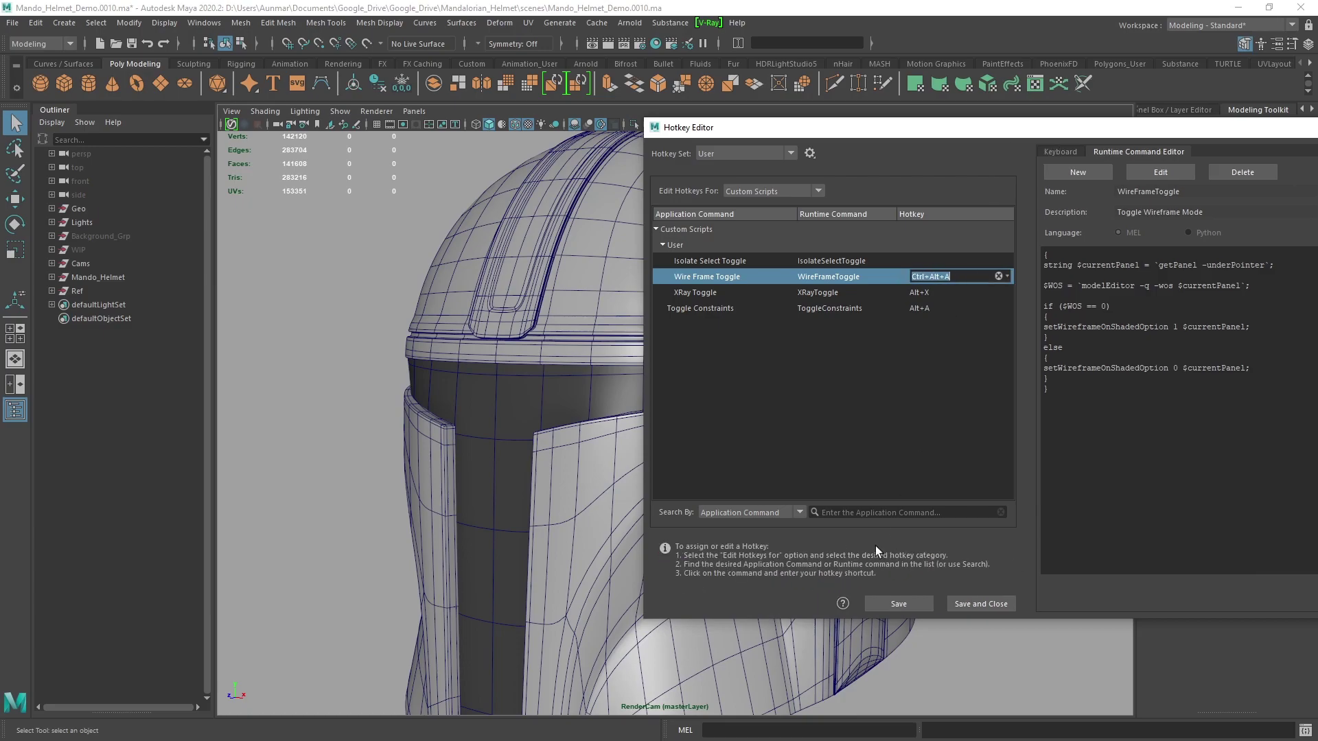
pyautogui.hotkey('ctrl', 'alt', 'x')
pyautogui.click(896, 600)
# Step: Check the available hotkey sets, keep User, and move the Hotkey Editor aside to expose the helmet
pyautogui.moveTo(864, 134); pyautogui.dragTo(930, 137)
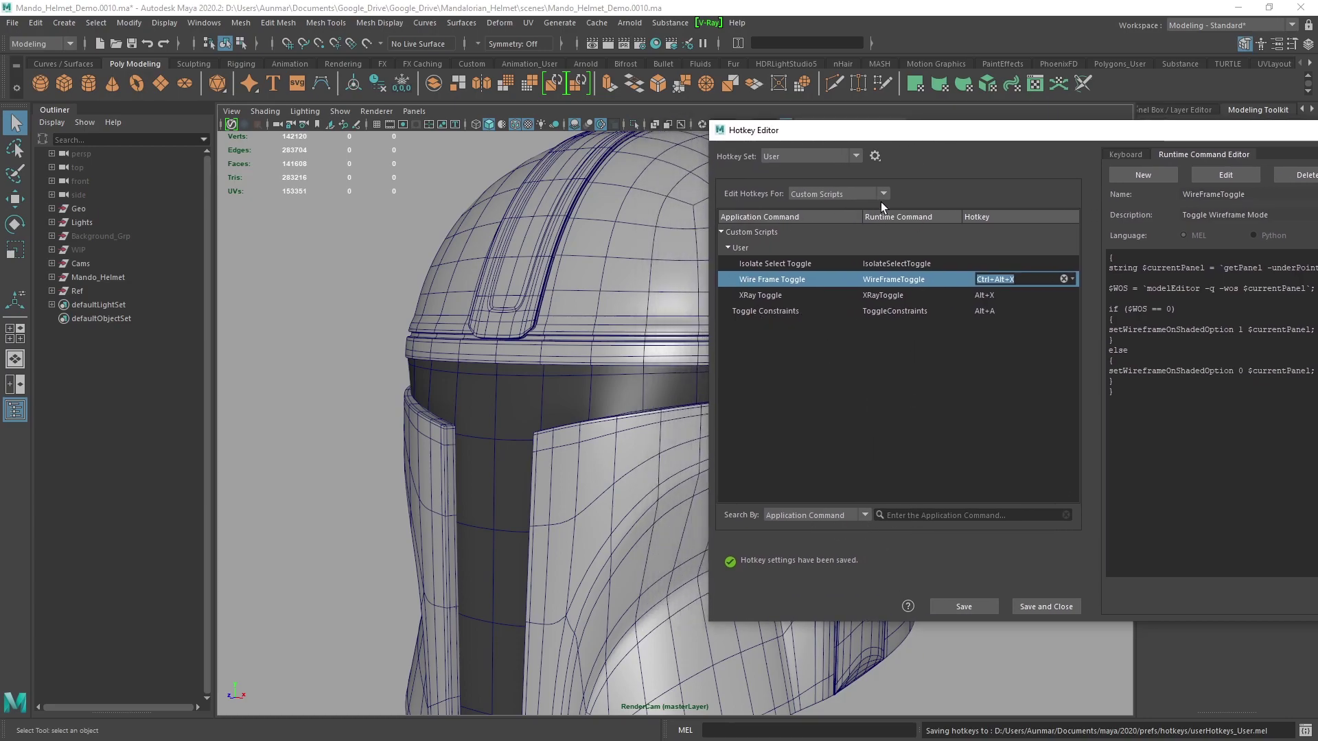
pyautogui.click(781, 156)
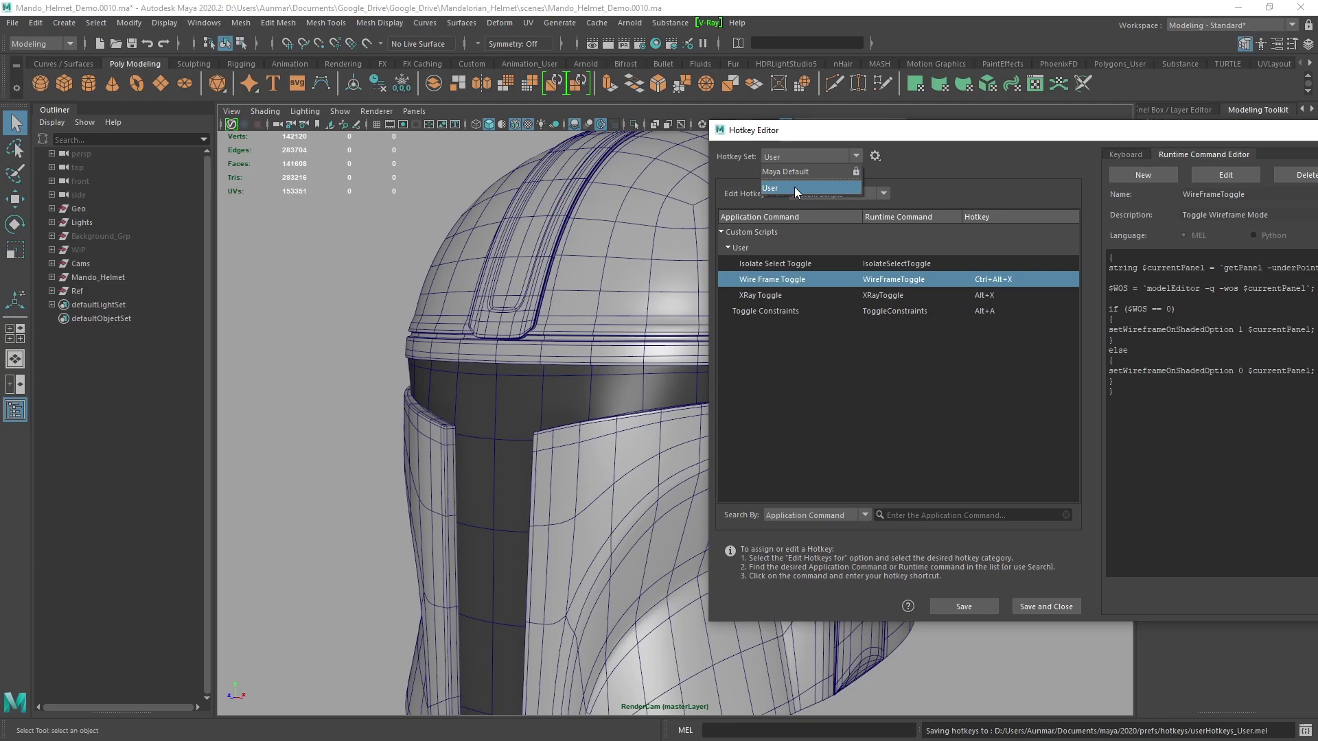
pyautogui.scroll(-4, 617, 271)
pyautogui.keyDown('alt'); pyautogui.moveTo(604, 270); pyautogui.dragTo(549, 282); pyautogui.keyUp('alt')
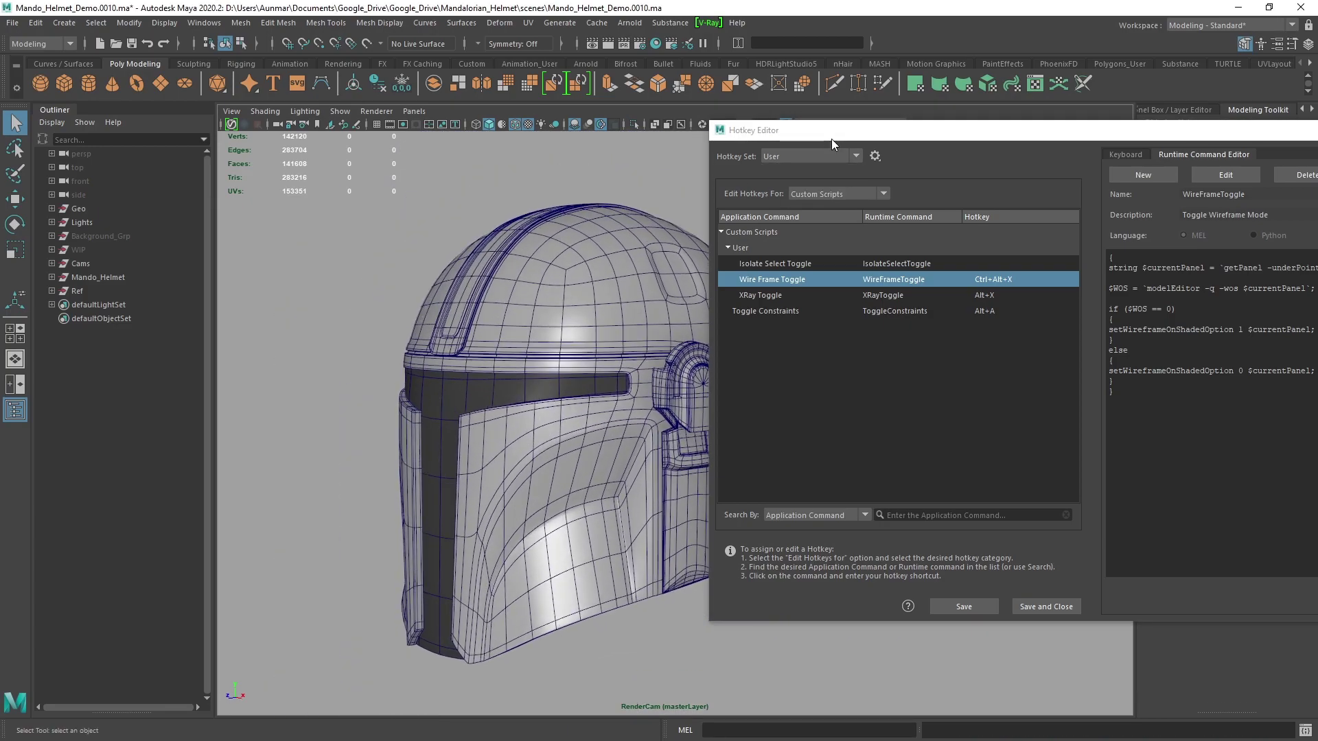
pyautogui.moveTo(832, 140); pyautogui.dragTo(835, 140)
pyautogui.moveTo(939, 136); pyautogui.dragTo(987, 182)
pyautogui.keyDown('alt'); pyautogui.moveTo(506, 230); pyautogui.dragTo(529, 247); pyautogui.keyUp('alt')
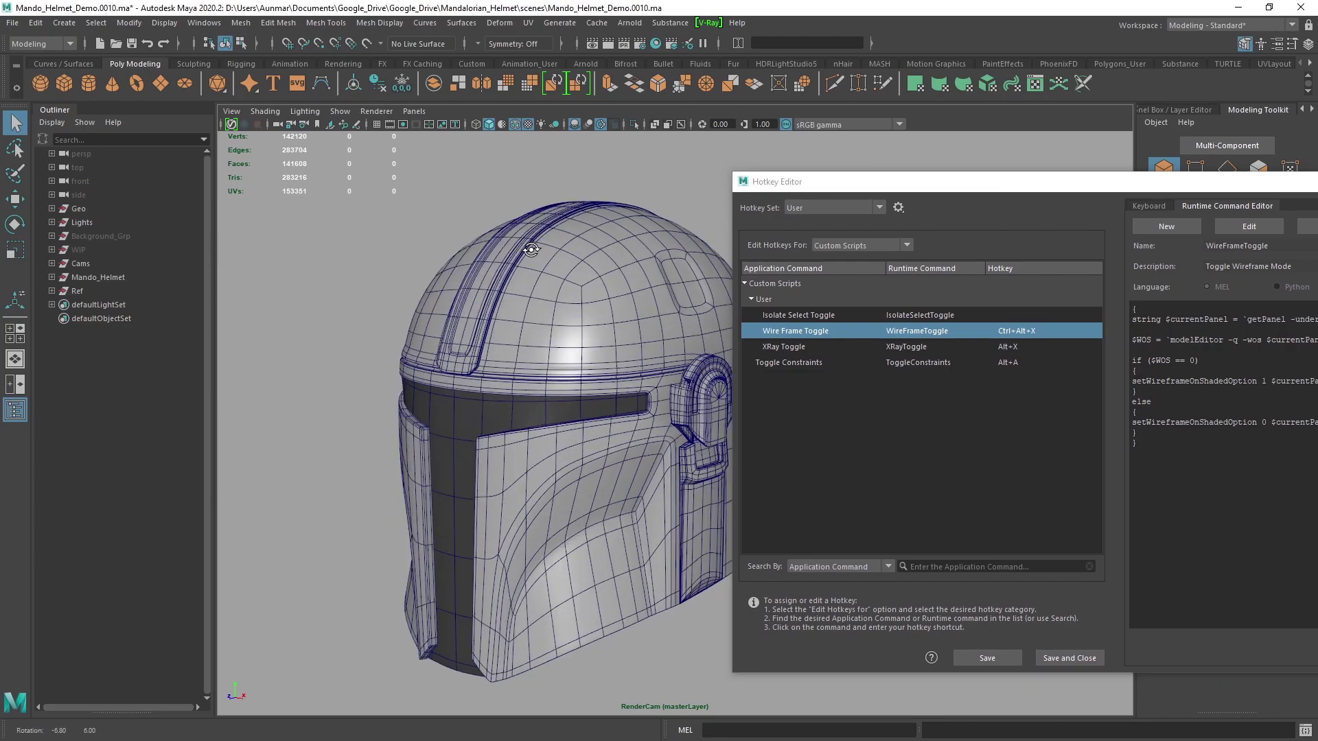
# Step: Toggle wireframe-on-shaded and X-ray display on and off using the viewport's built-in controls
pyautogui.click(514, 126)
pyautogui.click(515, 126)
pyautogui.click(654, 125)
pyautogui.click(654, 125)
pyautogui.scroll(-2, 603, 294)
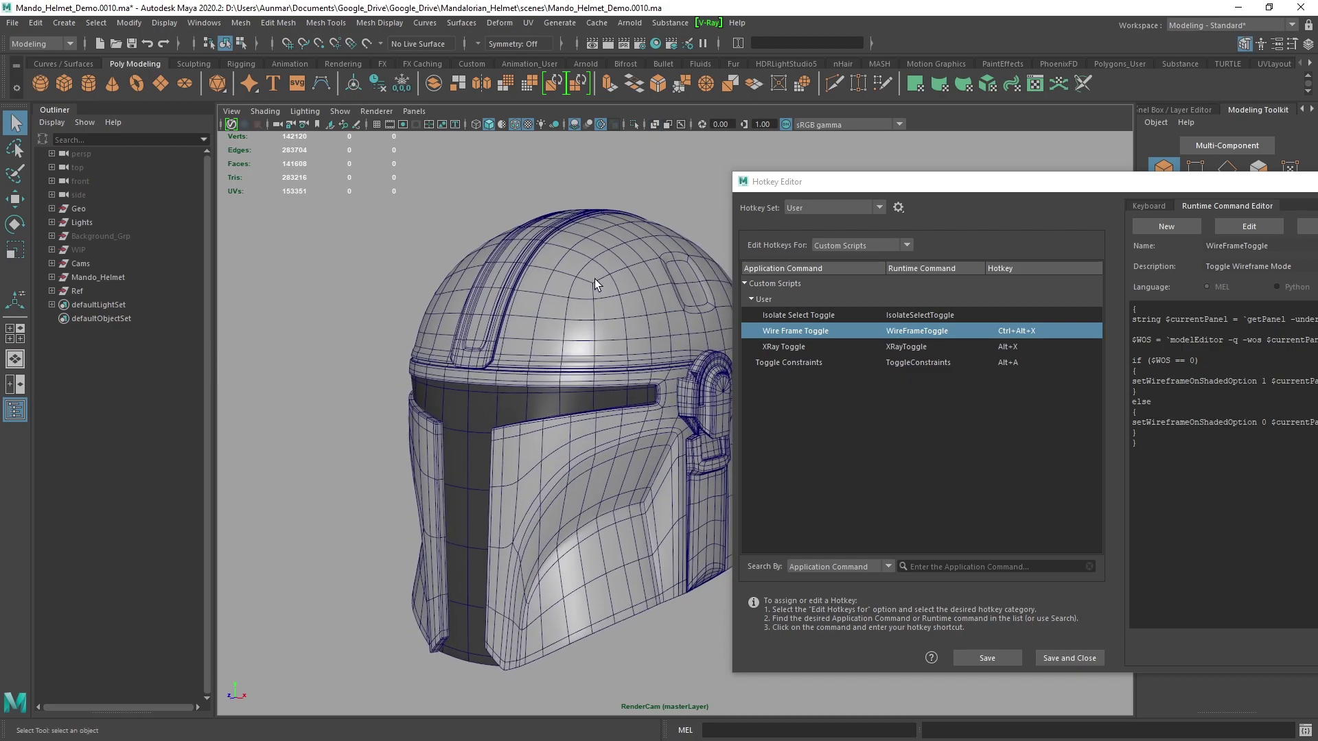
# Step: Test the XRay Toggle and Wire Frame Toggle hotkeys on the helmet in the RenderCam view
pyautogui.hotkey('alt', 'x')
pyautogui.hotkey('alt', 'x')
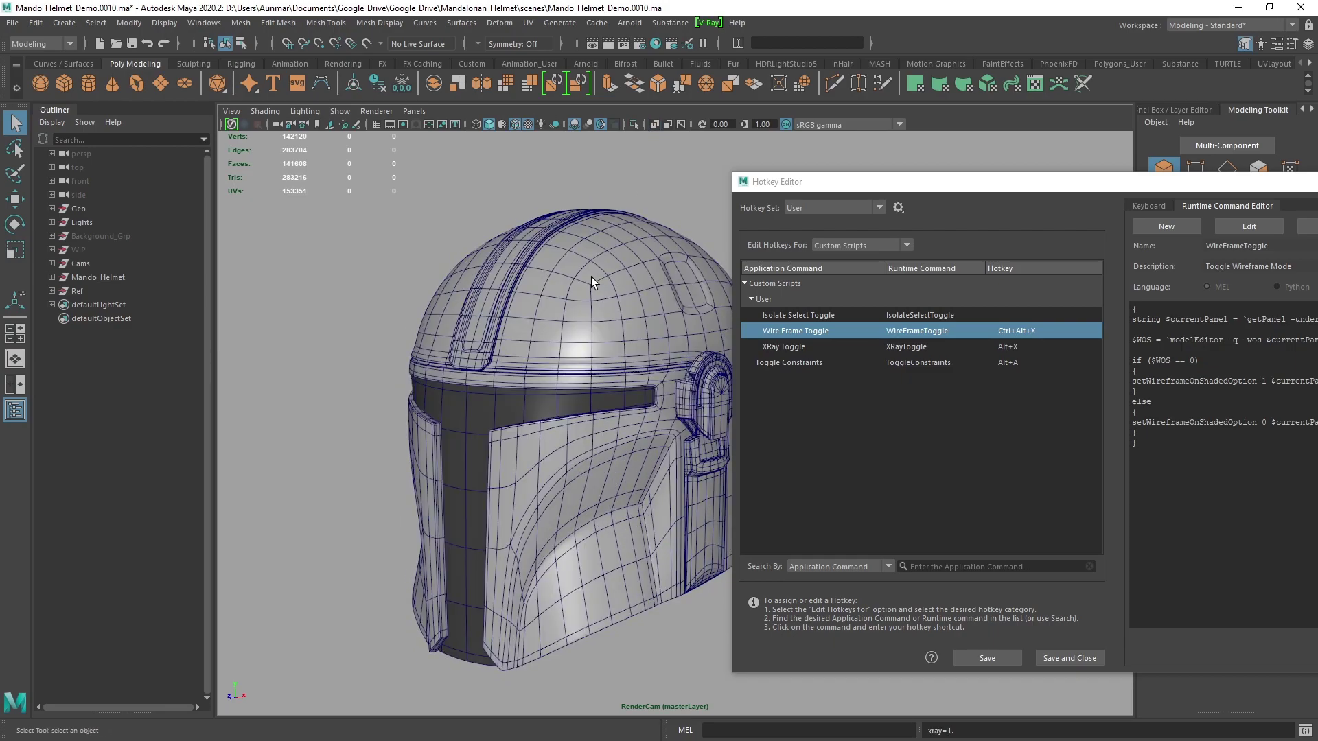
pyautogui.hotkey('ctrl', 'alt', 'x')
pyautogui.hotkey('ctrl', 'alt', 'x')
pyautogui.hotkey('alt', 'x')
pyautogui.hotkey('alt', 'x')
pyautogui.hotkey('ctrl', 'alt', 'x')
pyautogui.hotkey('ctrl', 'alt', 'x')
# Step: Maximize the Persp_Cam_Match view and test the XRay Toggle and Wire Frame Toggle hotkeys there
pyautogui.moveTo(595, 311)
pyautogui.keyDown('alt'); pyautogui.mouseDown()
pyautogui.moveTo(586, 318)
pyautogui.moveTo(635, 340)
pyautogui.mouseUp(); pyautogui.keyUp('alt')
pyautogui.press('space')
pyautogui.press('space')
pyautogui.hotkey('alt', 'x')
pyautogui.hotkey('alt', 'x')
pyautogui.moveTo(747, 181); pyautogui.dragTo(995, 177)
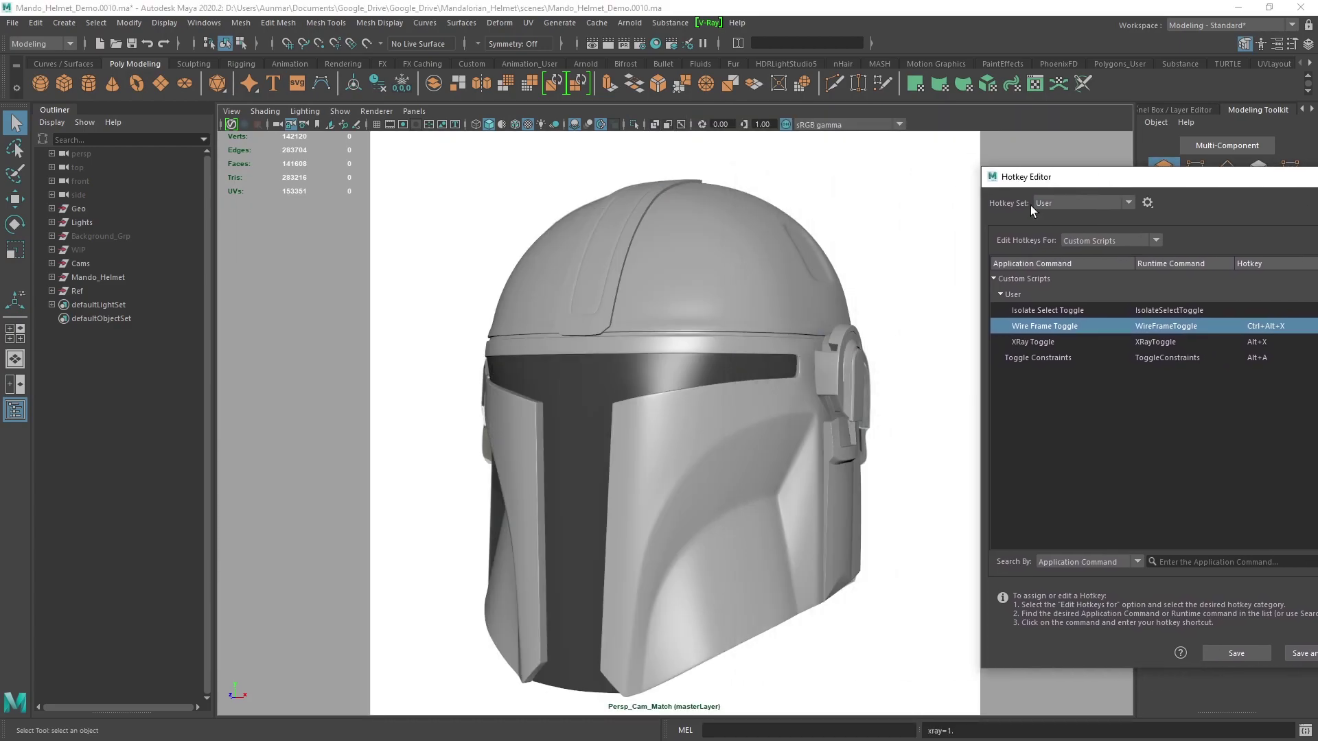
pyautogui.hotkey('ctrl', 'alt', 'x')
pyautogui.hotkey('ctrl', 'alt', 'x')
pyautogui.hotkey('ctrl', 'alt', 'x')
pyautogui.hotkey('ctrl', 'alt', 'x')
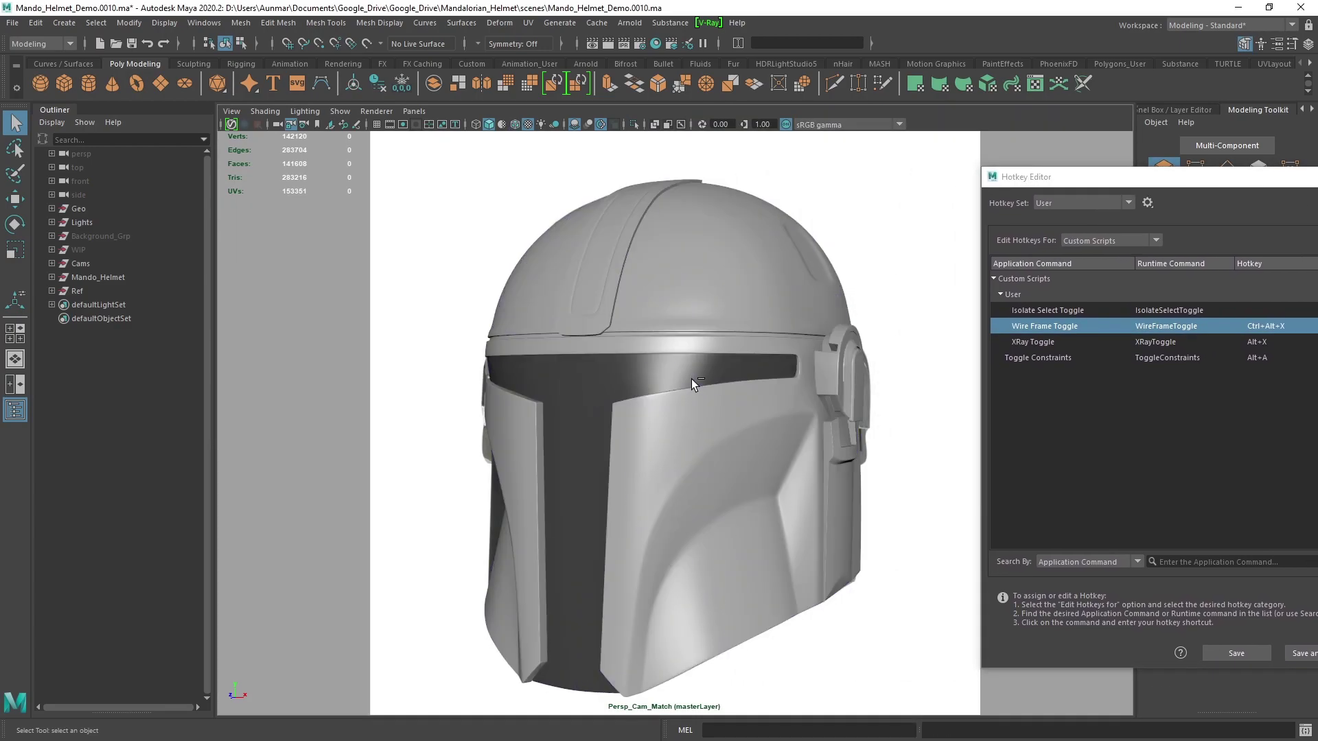
# Step: Compare the two camera views side by side and return to the maximized RenderCam view
pyautogui.press('space')
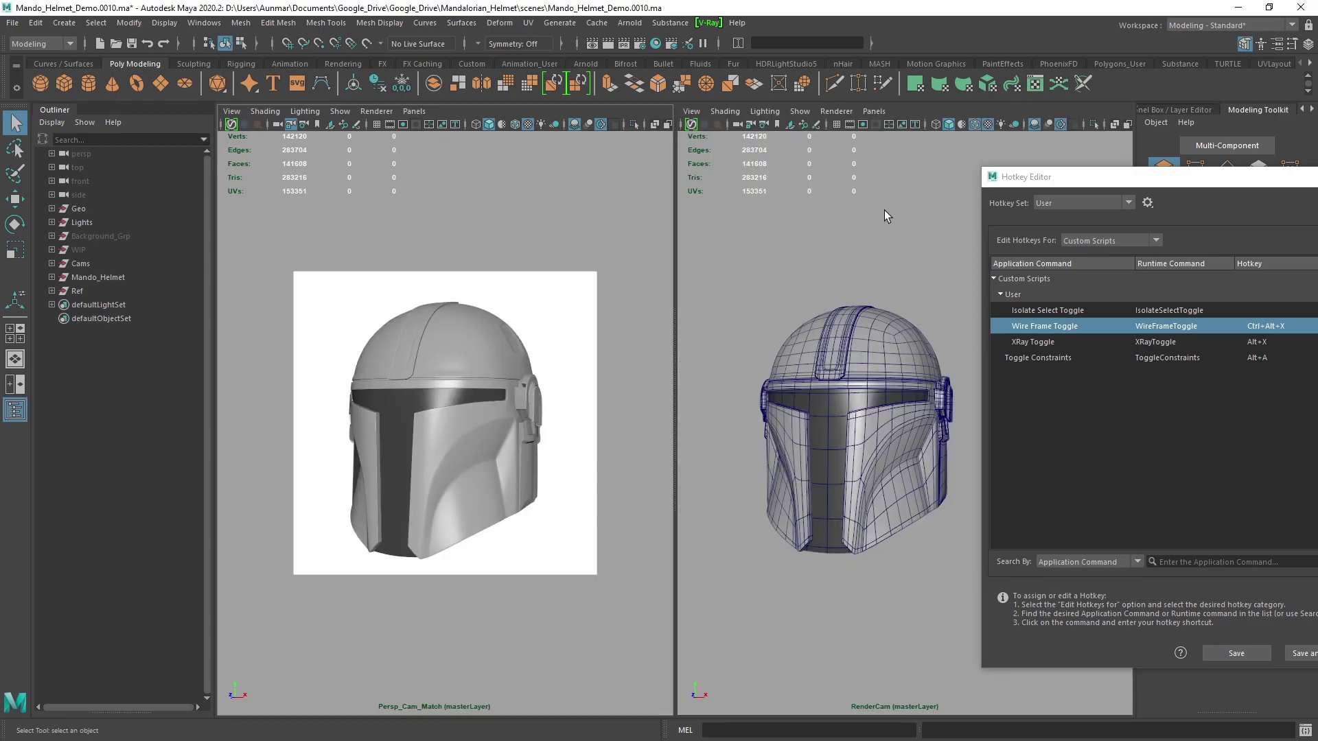
pyautogui.press('space')
pyautogui.keyDown('alt'); pyautogui.moveTo(754, 395); pyautogui.dragTo(741, 396); pyautogui.keyUp('alt')
pyautogui.keyDown('alt'); pyautogui.moveTo(741, 396); pyautogui.dragTo(802, 376, button='middle'); pyautogui.keyUp('alt')
# Step: Examine the scripts behind the Wire Frame Toggle, XRay Toggle and Isolate Select Toggle commands and the keyboard map of assigned keys
pyautogui.moveTo(1102, 185); pyautogui.dragTo(588, 183)
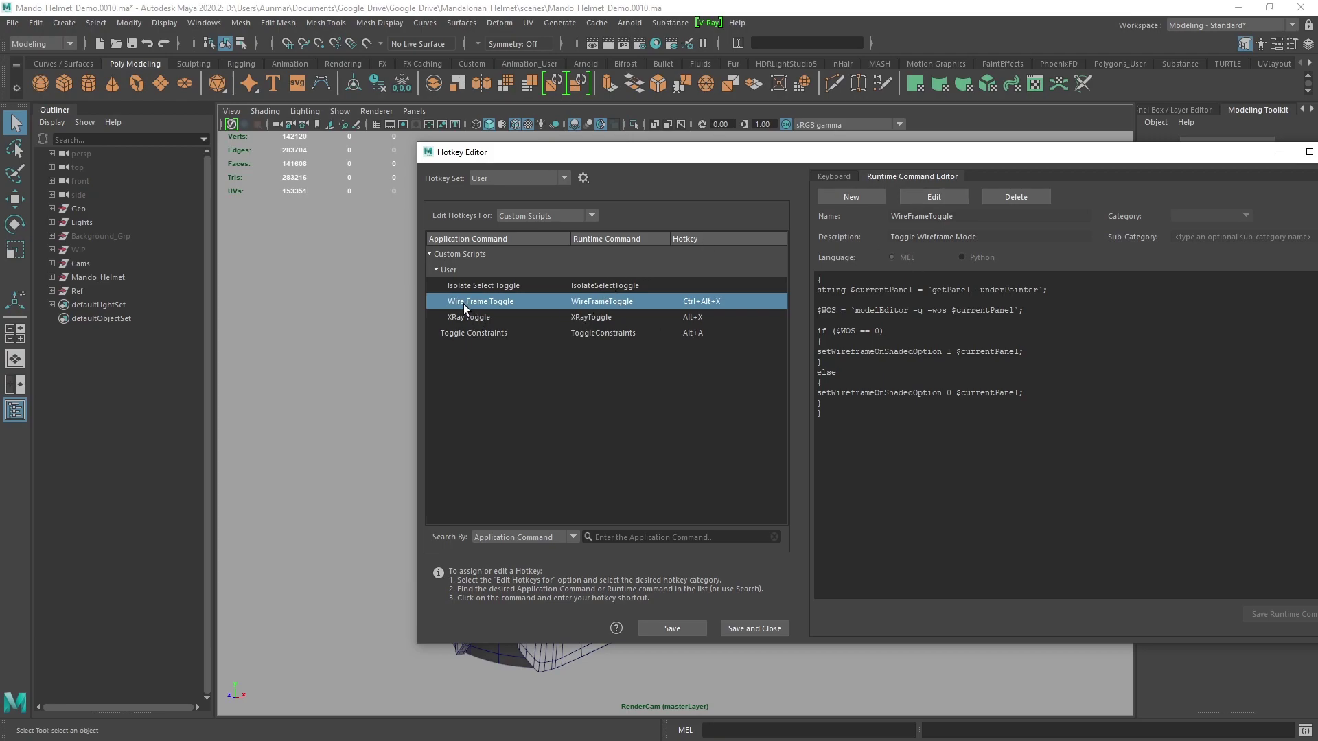
pyautogui.moveTo(816, 382); pyautogui.dragTo(1025, 403)
pyautogui.moveTo(1027, 311); pyautogui.dragTo(817, 280)
pyautogui.click(964, 489)
pyautogui.click(478, 319)
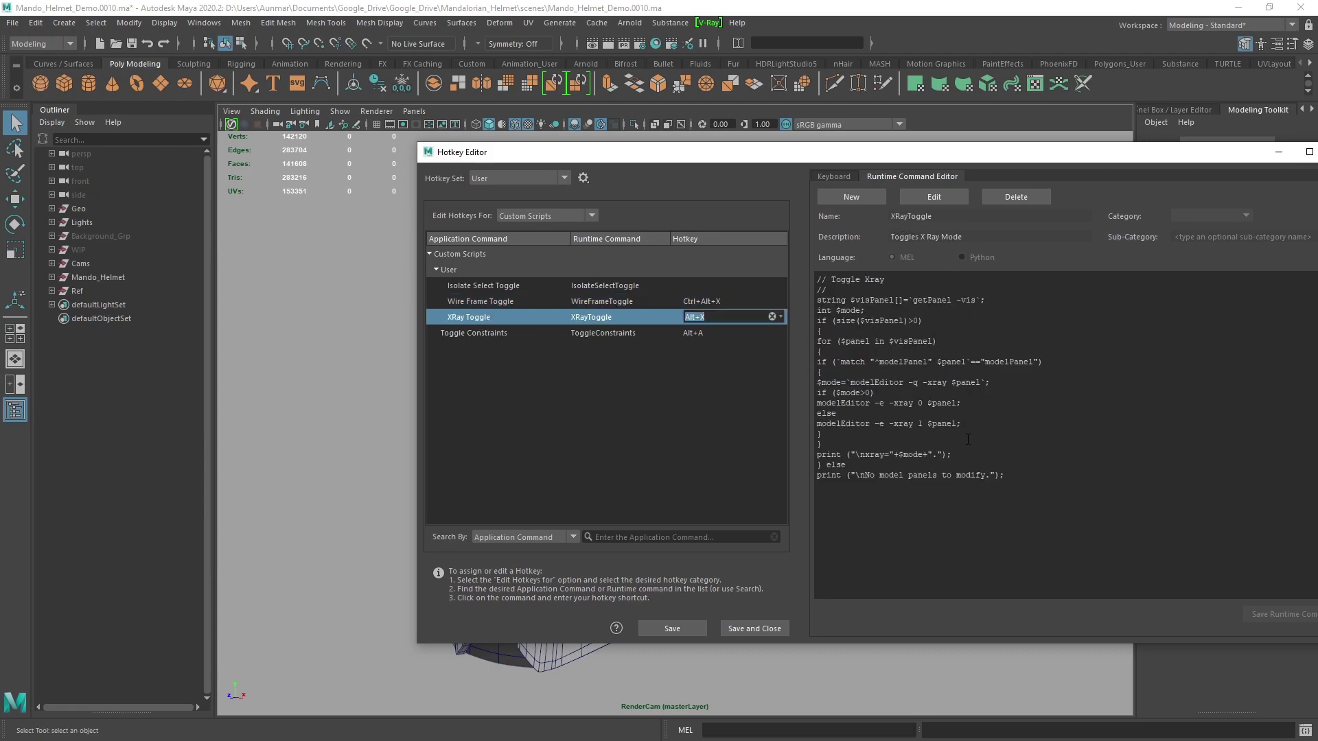
pyautogui.click(834, 177)
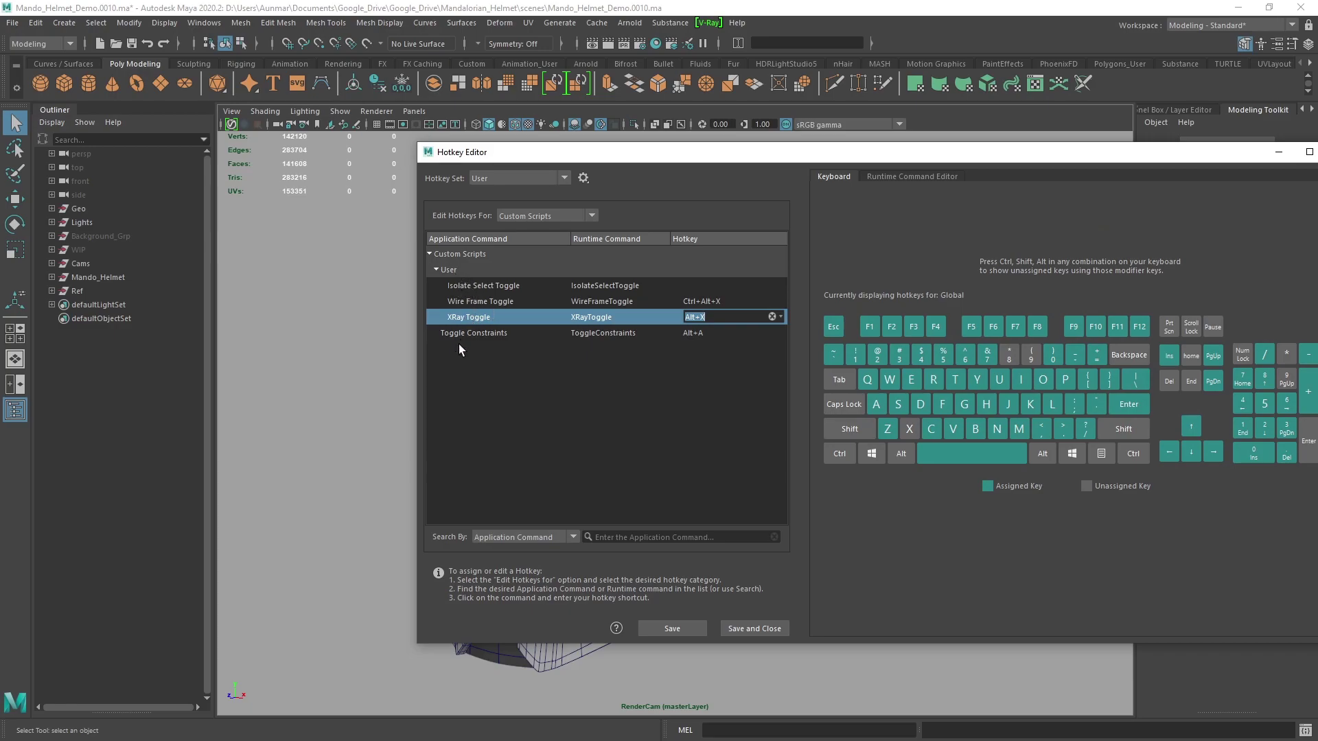
pyautogui.click(482, 286)
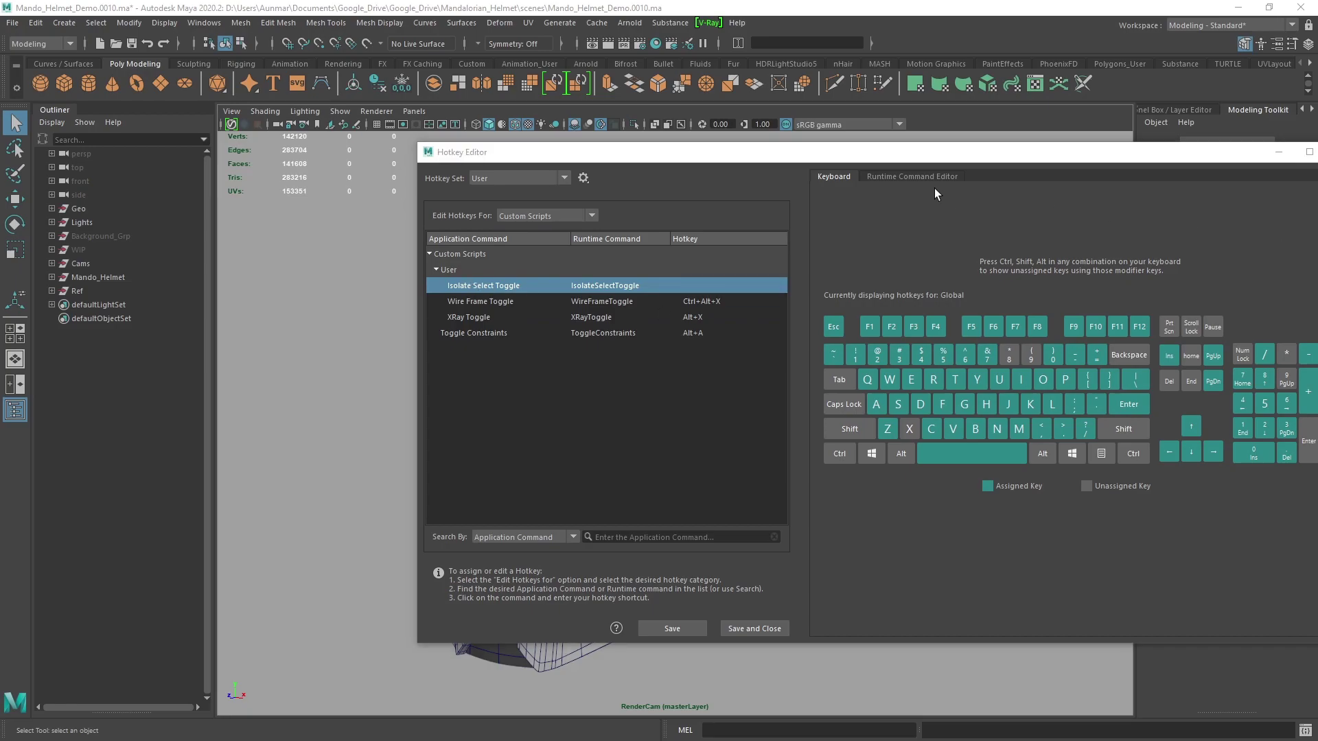
pyautogui.click(916, 177)
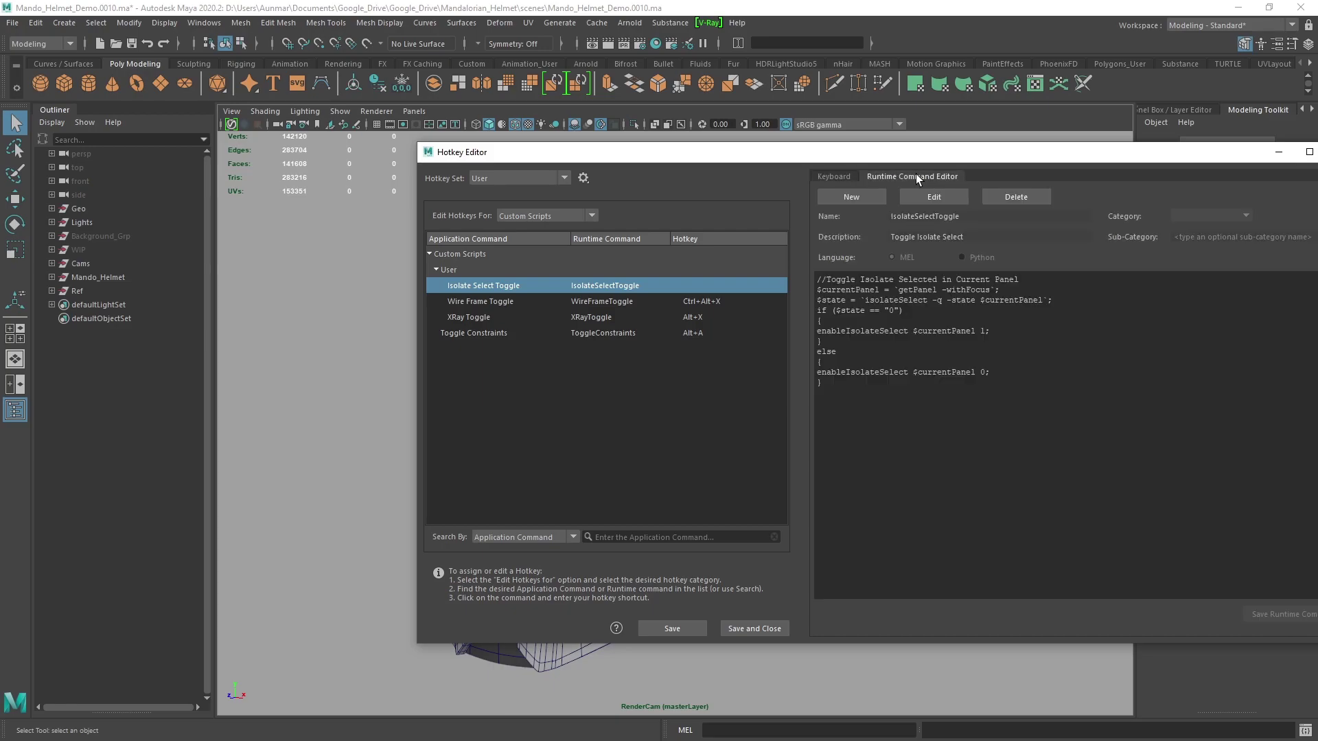
# Step: Create and save a new MEL runtime command with both its name and description set to "test"
pyautogui.click(855, 196)
pyautogui.click(923, 218)
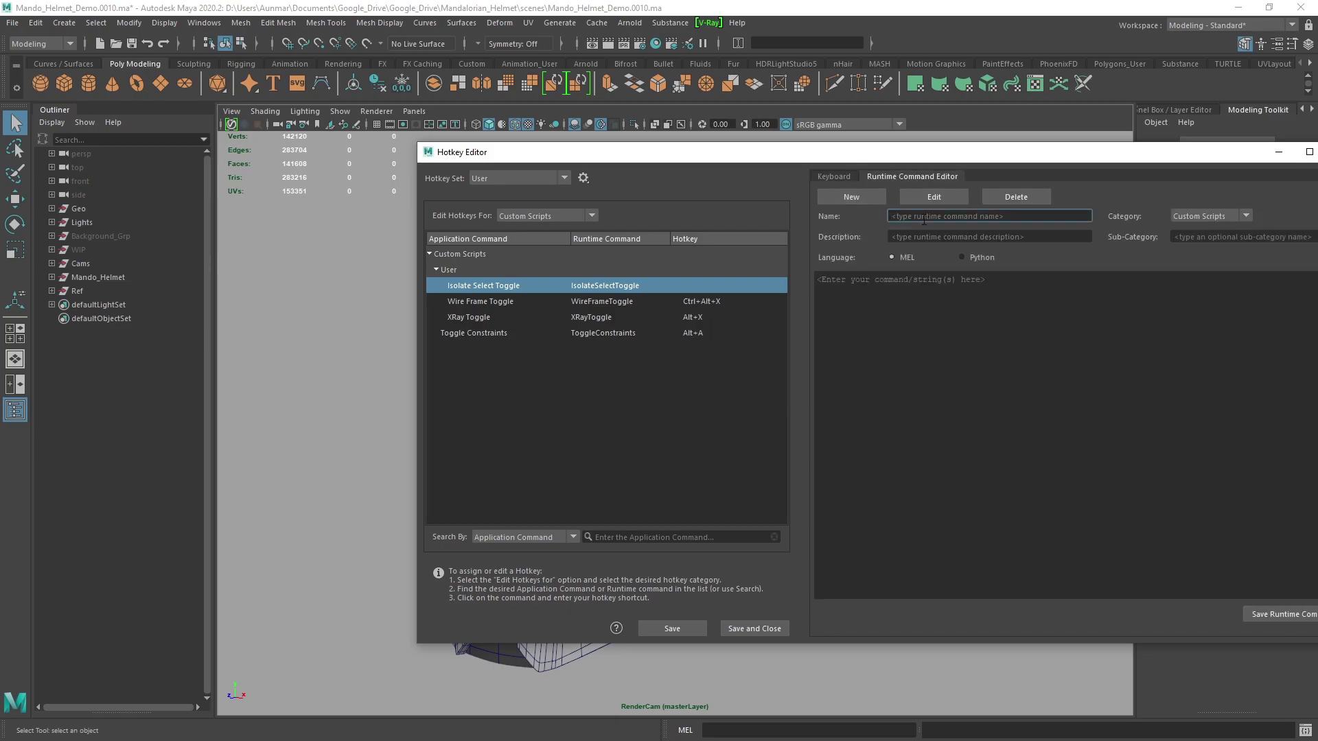
pyautogui.write('test')
pyautogui.press('Tab')
pyautogui.write('test')
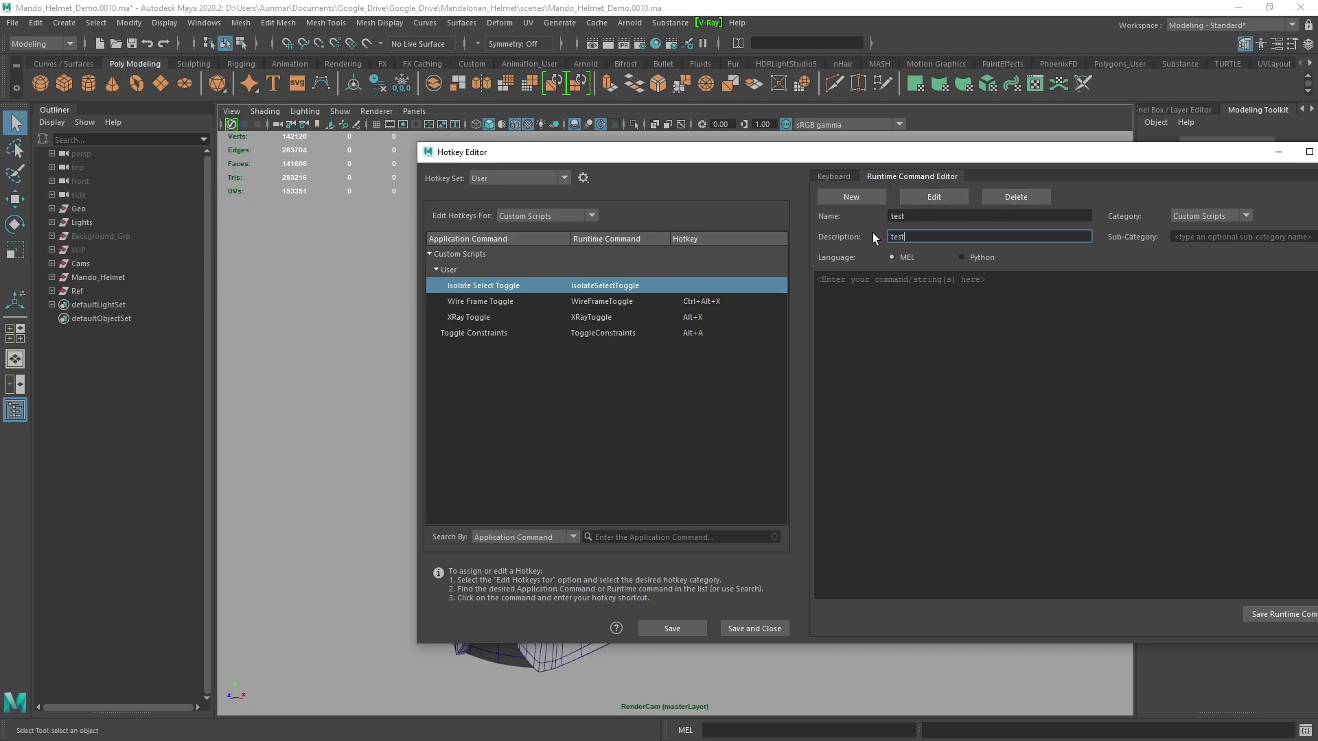
pyautogui.moveTo(1044, 158); pyautogui.dragTo(983, 148)
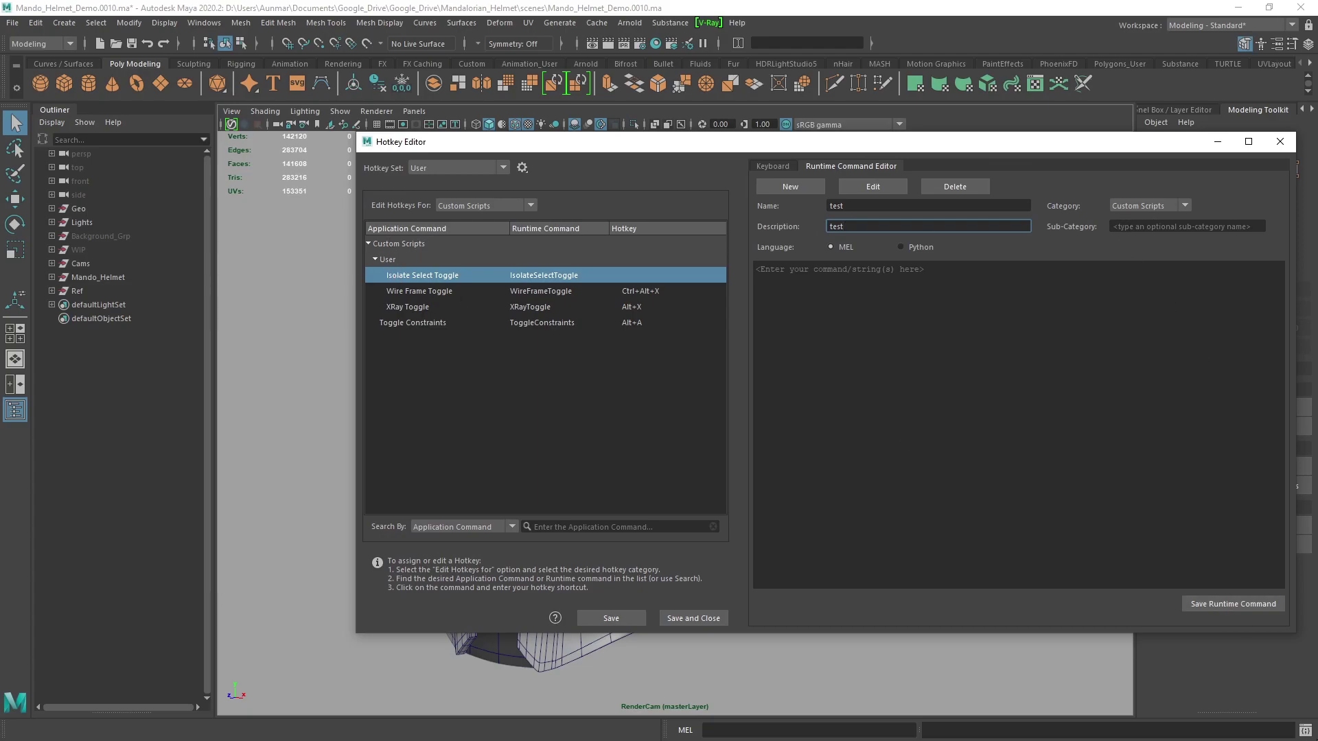
pyautogui.click(1221, 603)
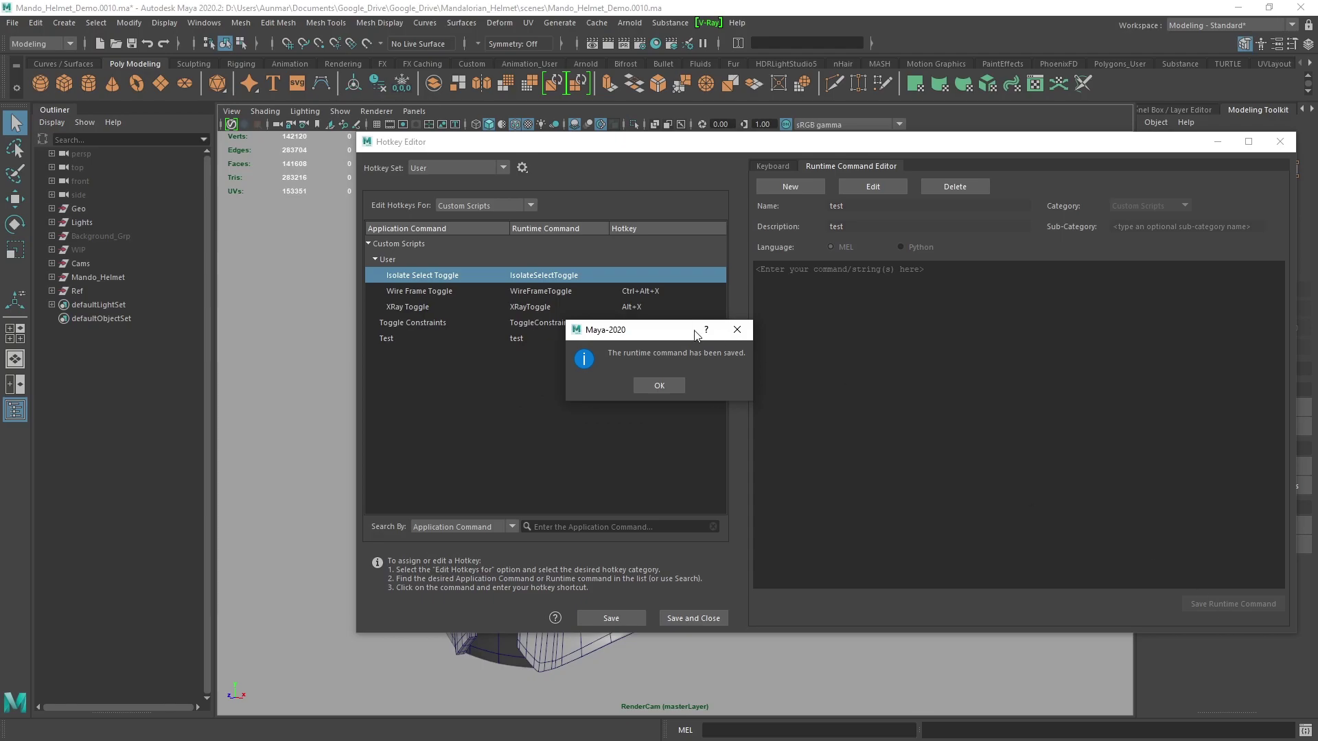
pyautogui.click(660, 385)
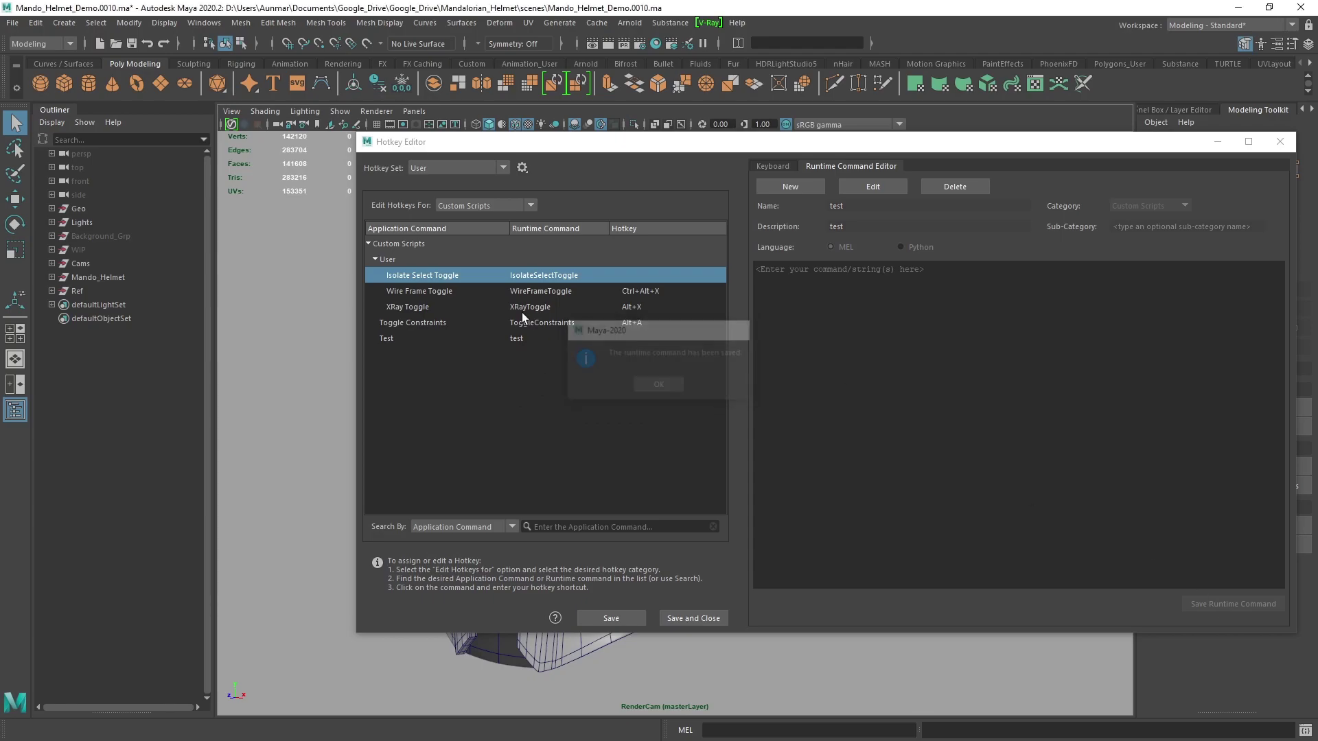
# Step: Copy the XRay Toggle script into the test command and save the runtime command
pyautogui.click(417, 307)
pyautogui.hotkey('ctrl', 'a')
pyautogui.hotkey('ctrl', 'c')
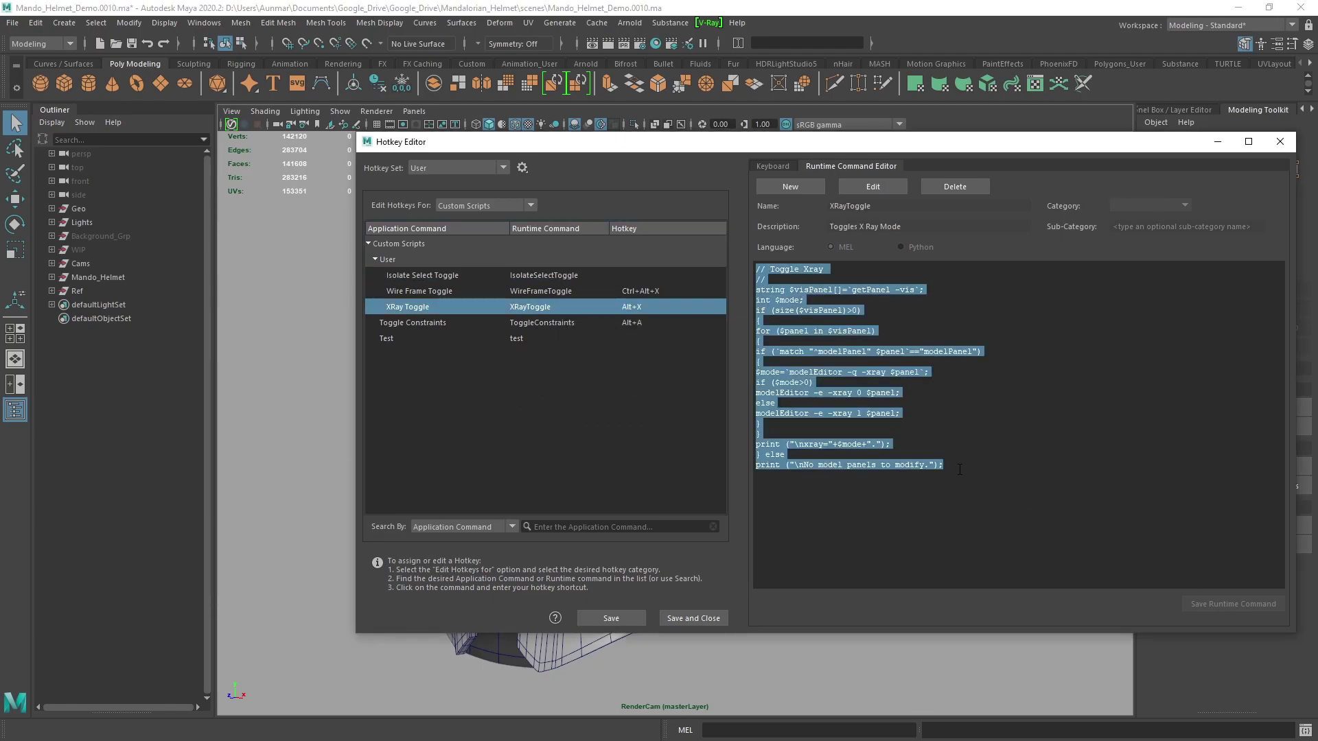
pyautogui.click(398, 339)
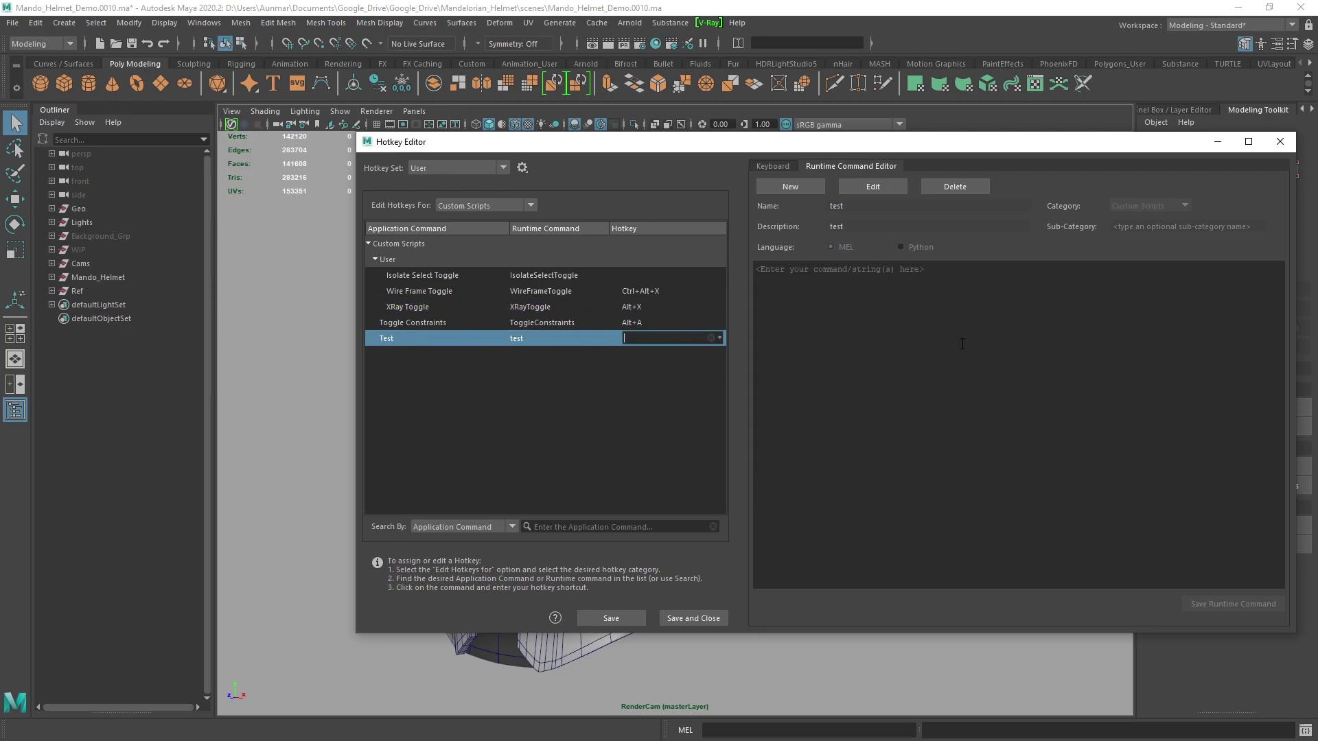
pyautogui.click(879, 186)
pyautogui.click(909, 396)
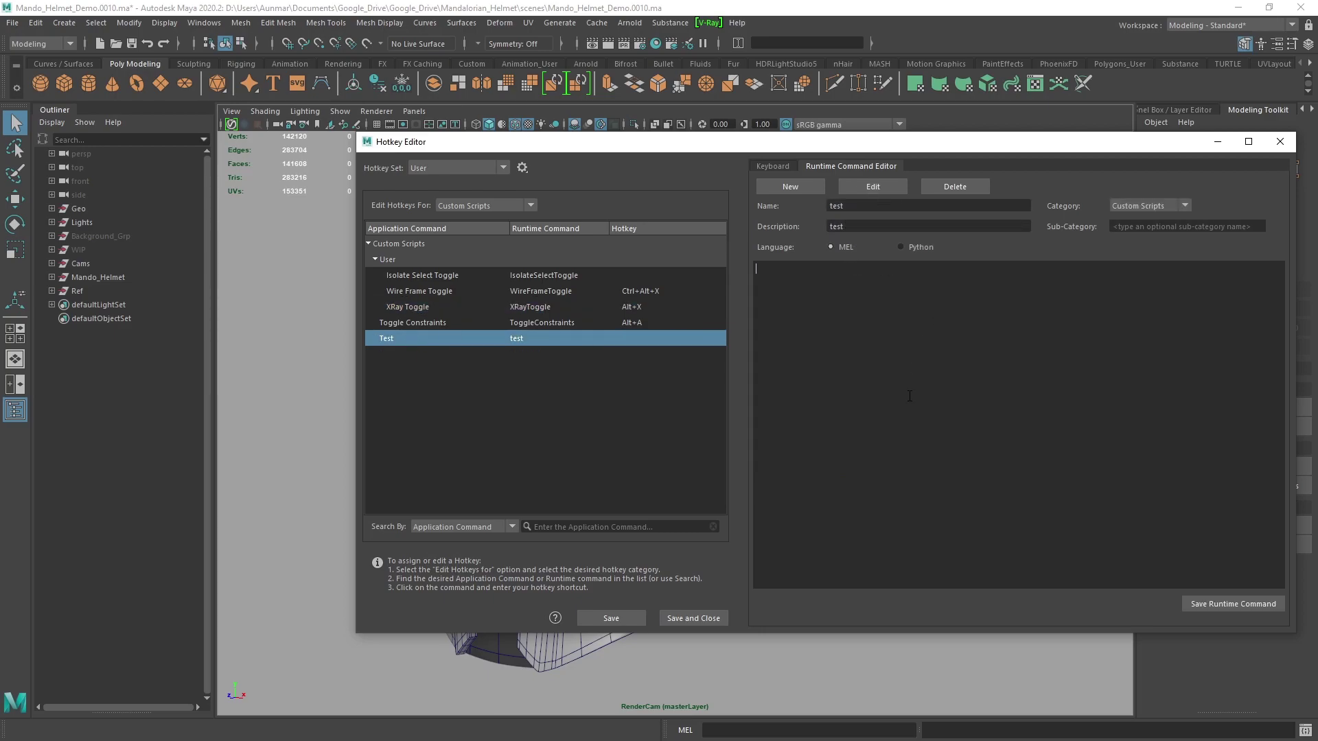
pyautogui.hotkey('ctrl', 'v')
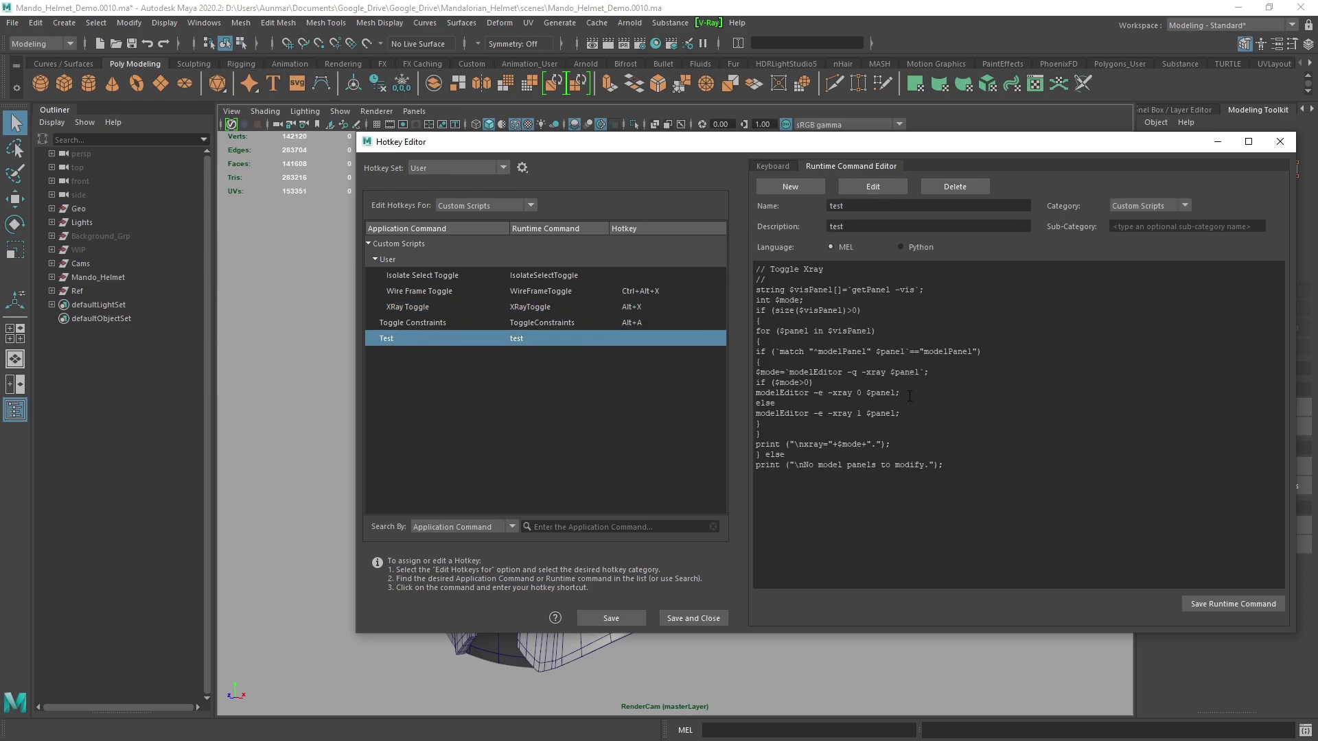
pyautogui.click(1196, 598)
pyautogui.click(658, 386)
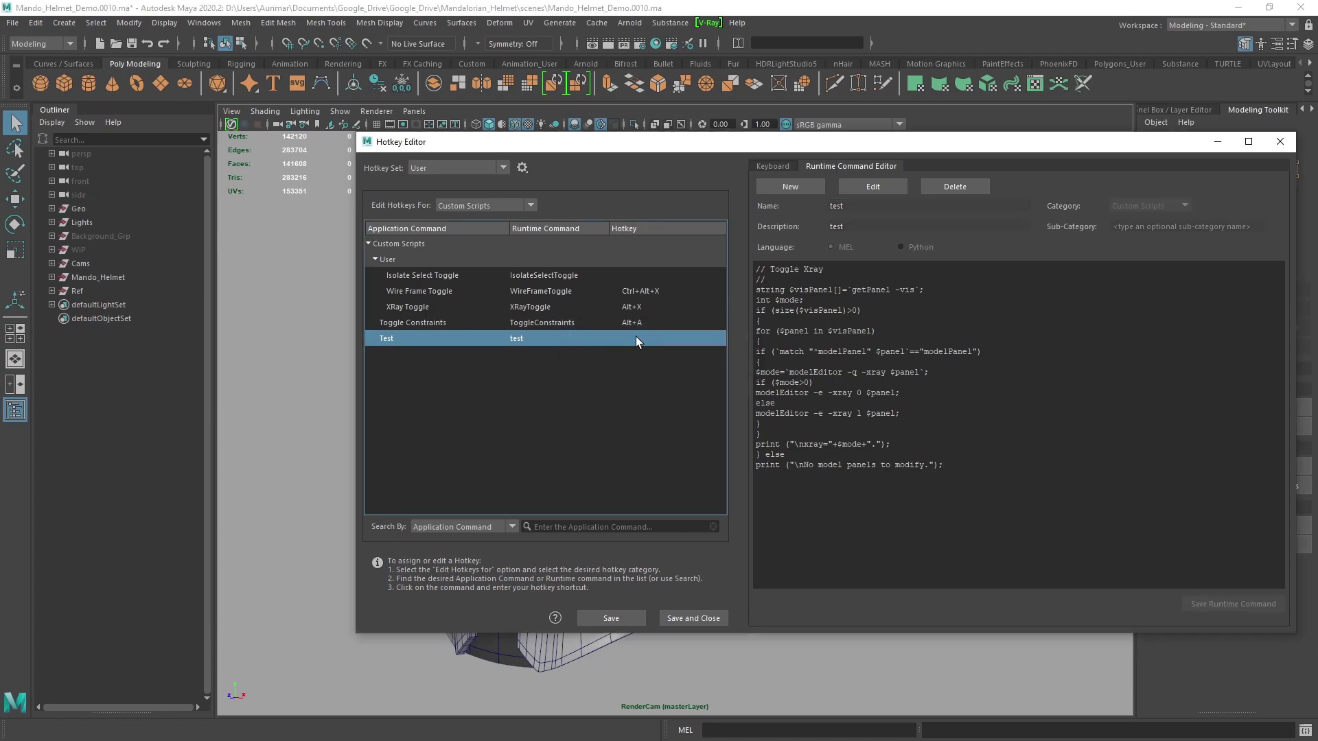
# Step: Remove the hotkey from XRay Toggle, assign Alt+X to the Test command and save the hotkey set
pyautogui.click(637, 337)
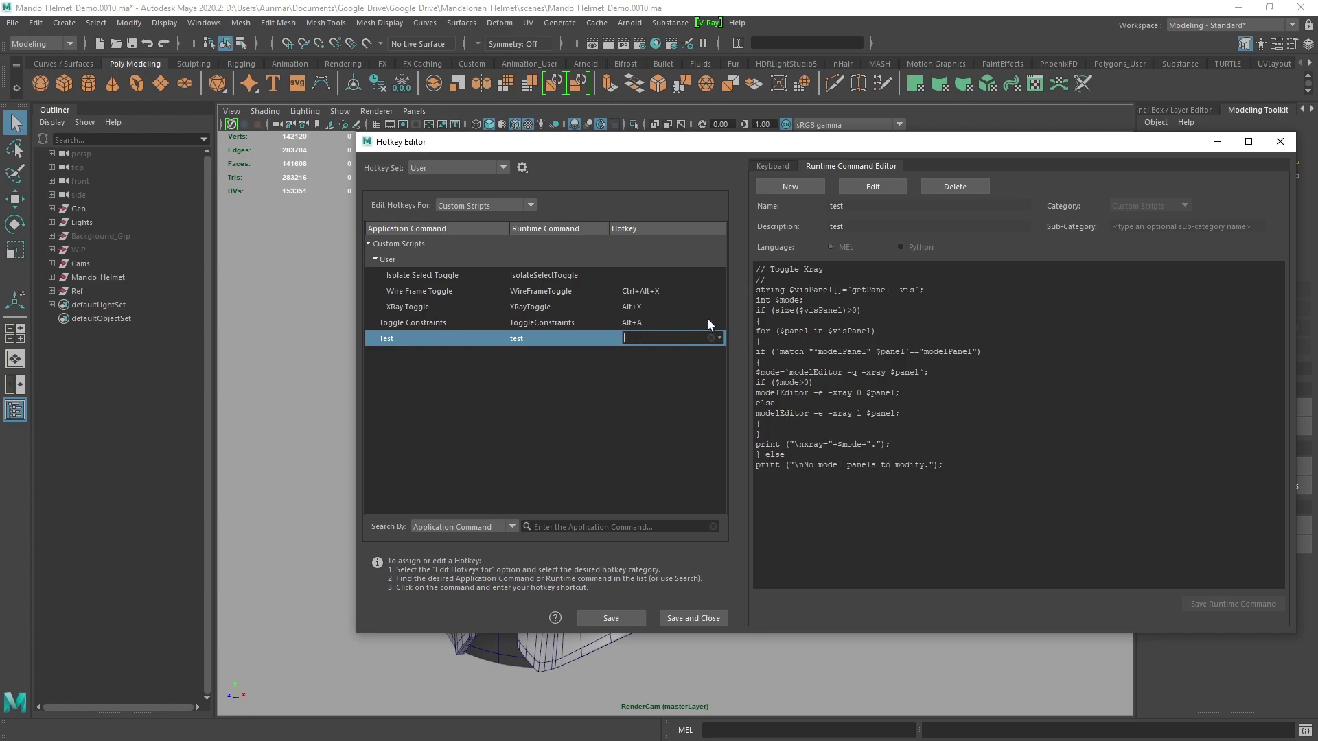
pyautogui.click(645, 306)
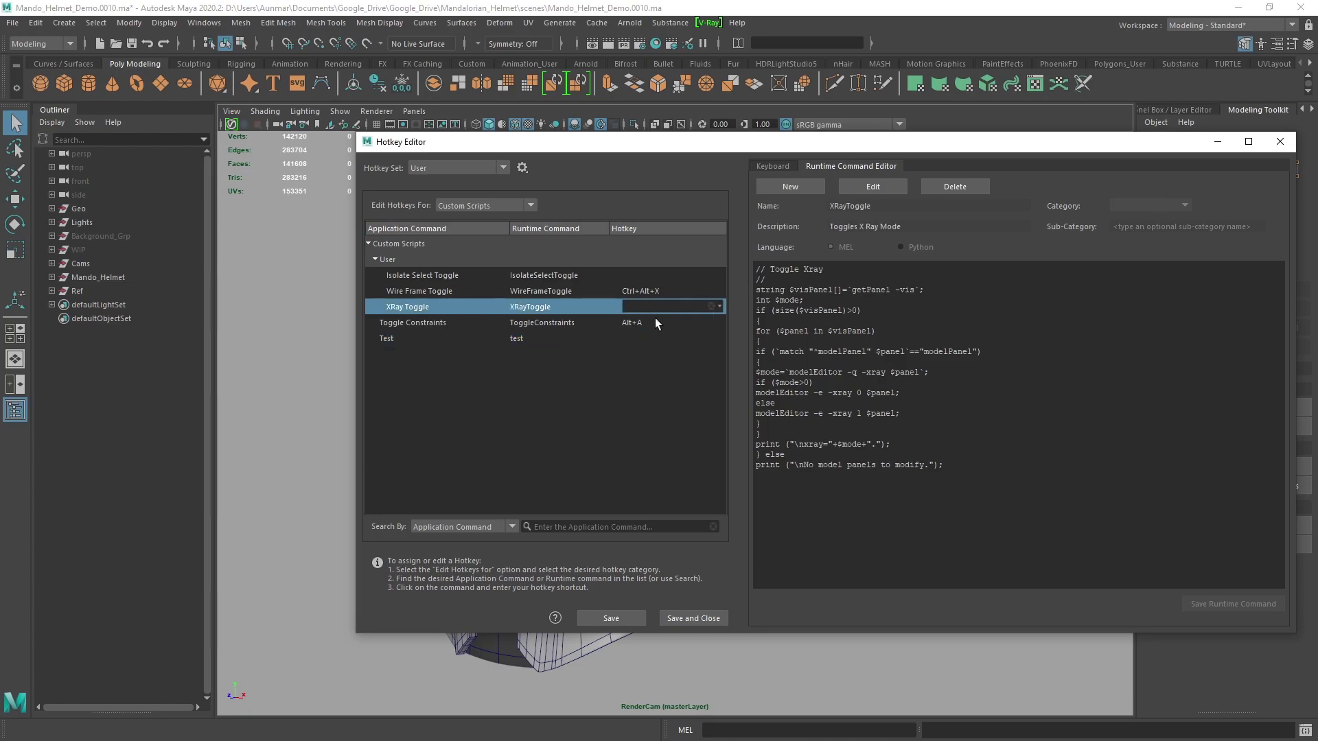
pyautogui.click(639, 337)
pyautogui.hotkey('alt', 'x')
pyautogui.click(610, 618)
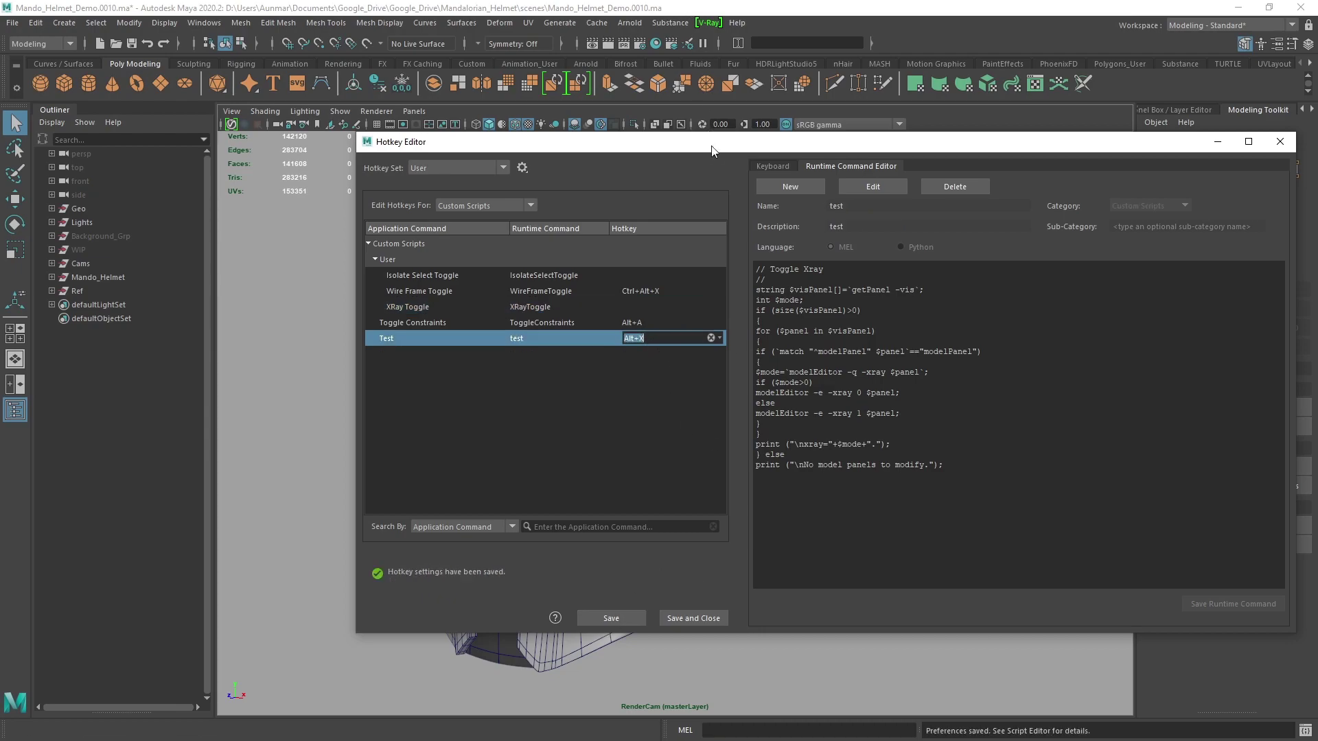
# Step: Move the Hotkey Editor aside and try the Test command's Alt+X hotkey on the helmet
pyautogui.moveTo(555, 141); pyautogui.dragTo(973, 159)
pyautogui.keyDown('alt'); pyautogui.moveTo(562, 322); pyautogui.dragTo(530, 322, button='middle'); pyautogui.keyUp('alt')
pyautogui.hotkey('alt', 'x')
pyautogui.hotkey('alt', 'x')
pyautogui.keyDown('alt'); pyautogui.moveTo(570, 321); pyautogui.dragTo(553, 314, button='right'); pyautogui.keyUp('alt')
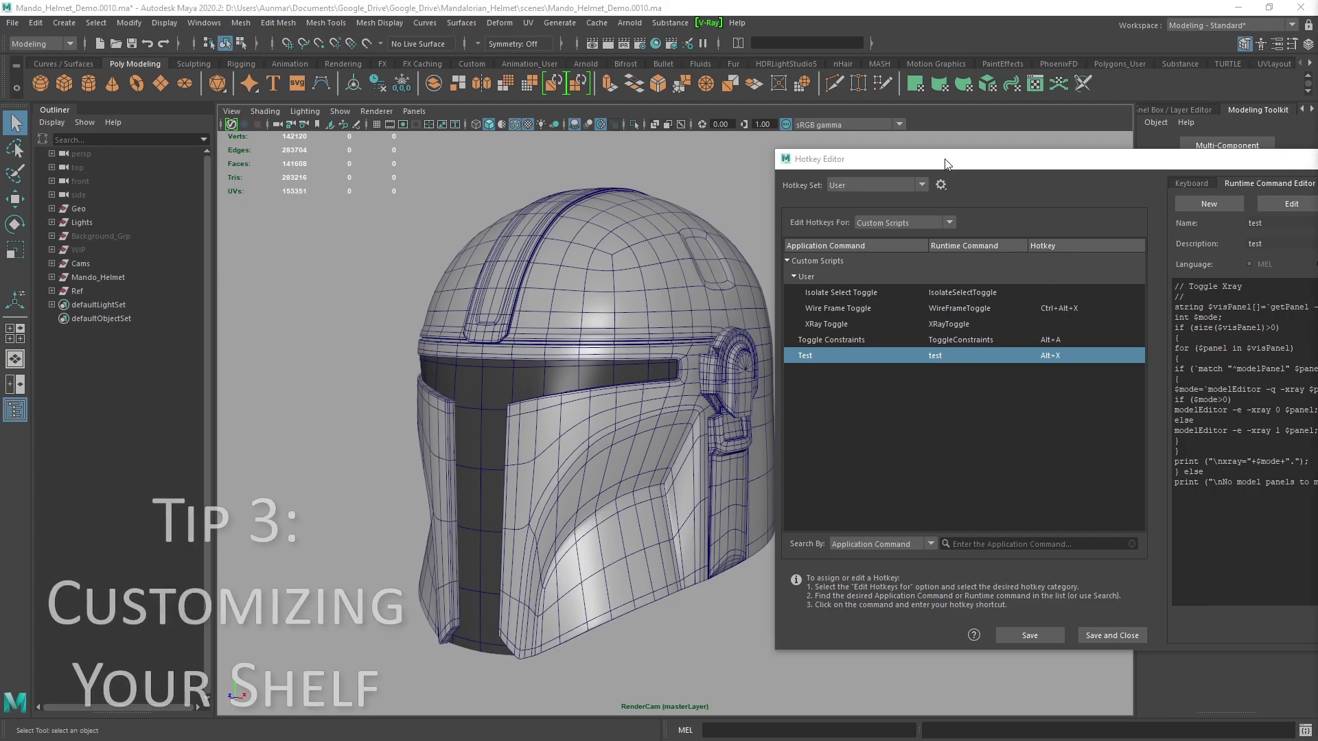
# Step: Bring the Hotkey Editor fully into view and close it
pyautogui.moveTo(945, 160); pyautogui.dragTo(617, 128)
pyautogui.moveTo(1196, 132); pyautogui.dragTo(933, 129)
pyautogui.click(1102, 127)
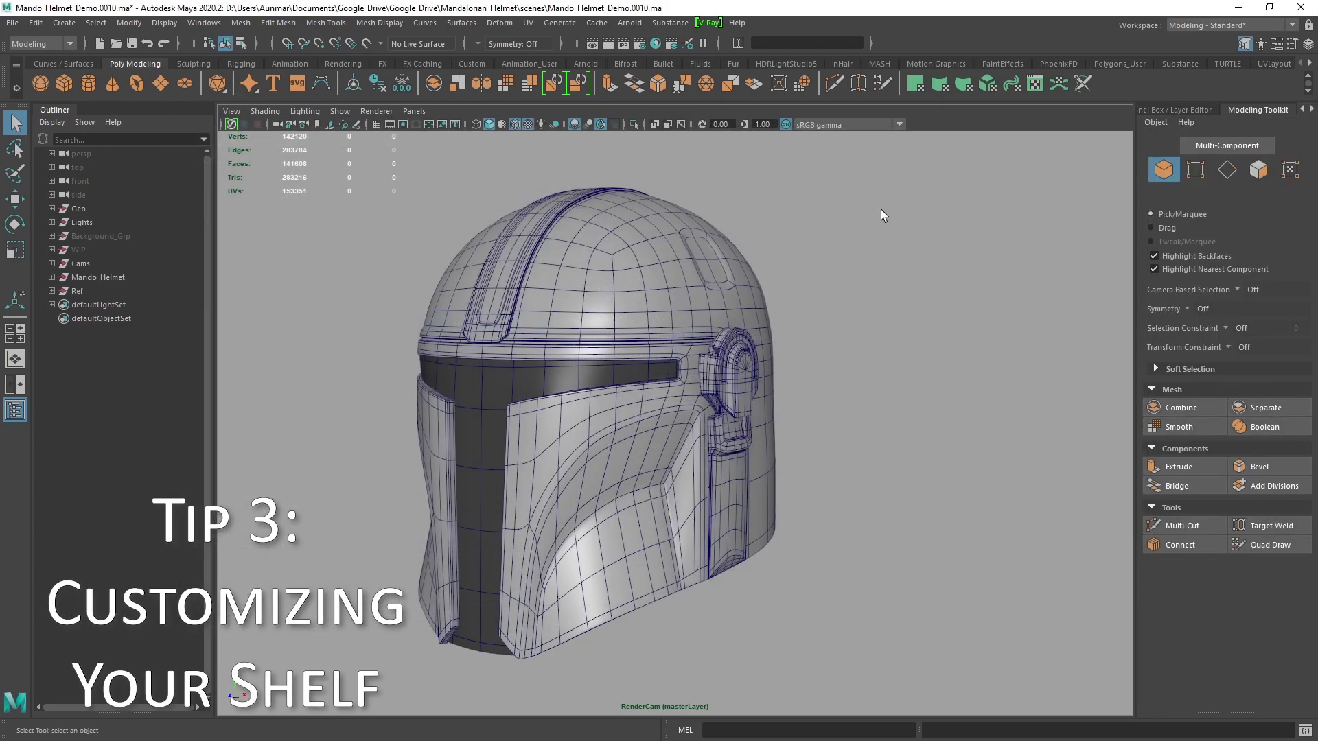
# Step: Toggle the helmet's X-ray display on and off, and turn off its wireframe-on-shaded display
pyautogui.keyDown('alt'); pyautogui.moveTo(878, 212); pyautogui.dragTo(673, 472); pyautogui.keyUp('alt')
pyautogui.hotkey('alt', 'x')
pyautogui.hotkey('alt', 'x')
pyautogui.hotkey('alt', '5')
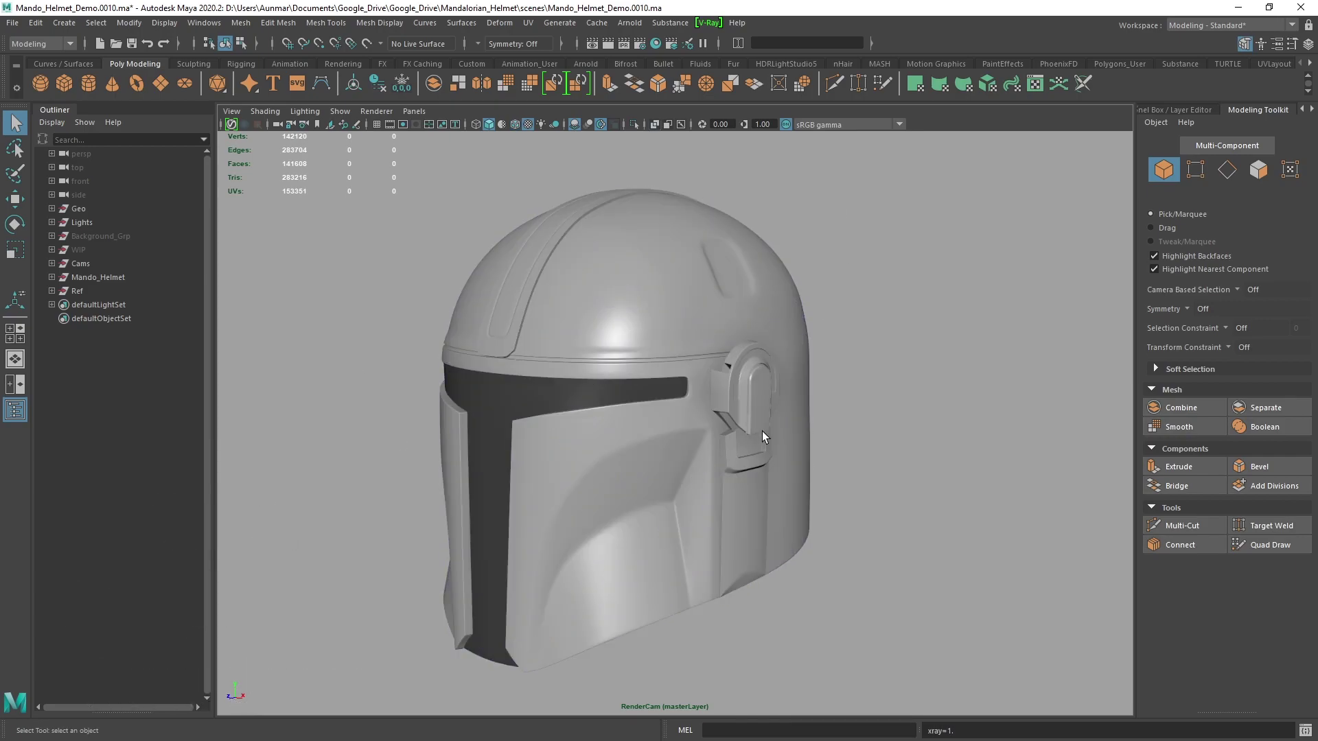
pyautogui.keyDown('alt'); pyautogui.moveTo(761, 431); pyautogui.dragTo(744, 413); pyautogui.keyUp('alt')
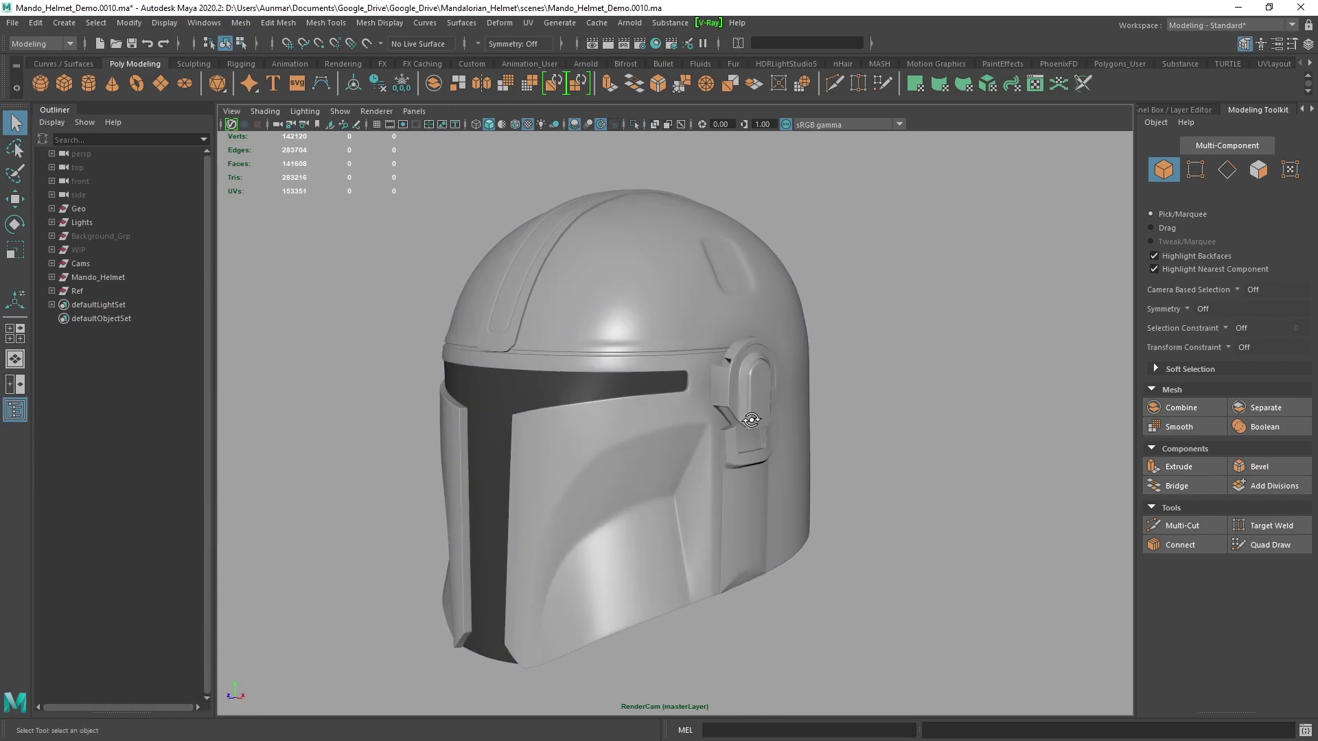
# Step: Add the Align Tool from the Modify commands to the Poly Modeling shelf
pyautogui.click(128, 24)
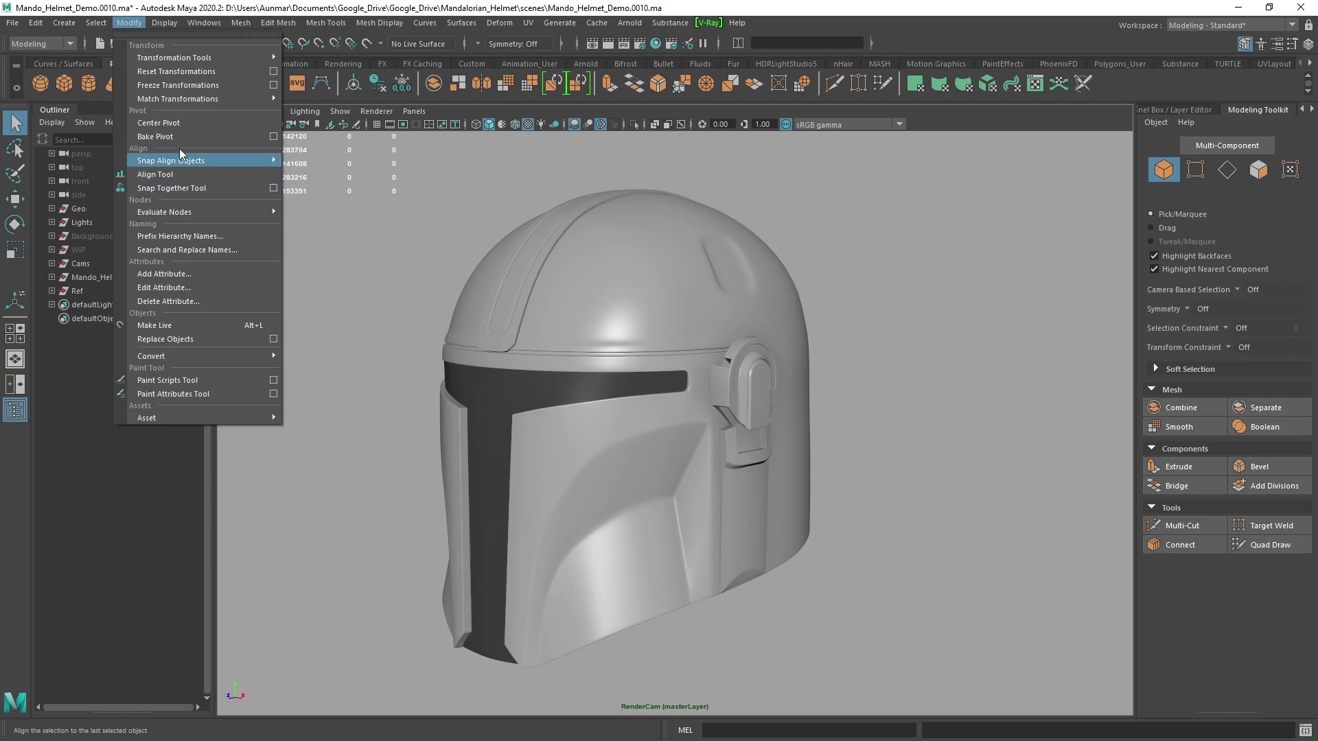
pyautogui.click(362, 9)
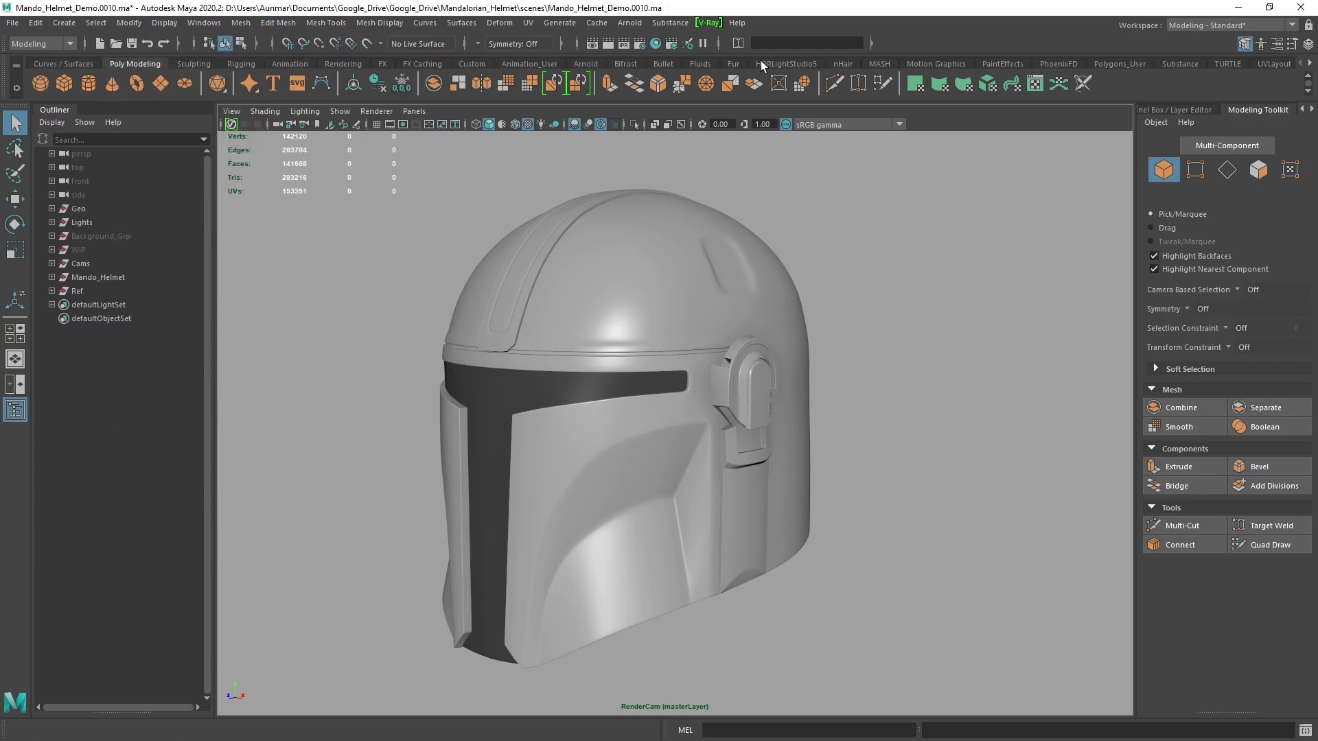
pyautogui.click(166, 23)
pyautogui.moveTo(133, 25)
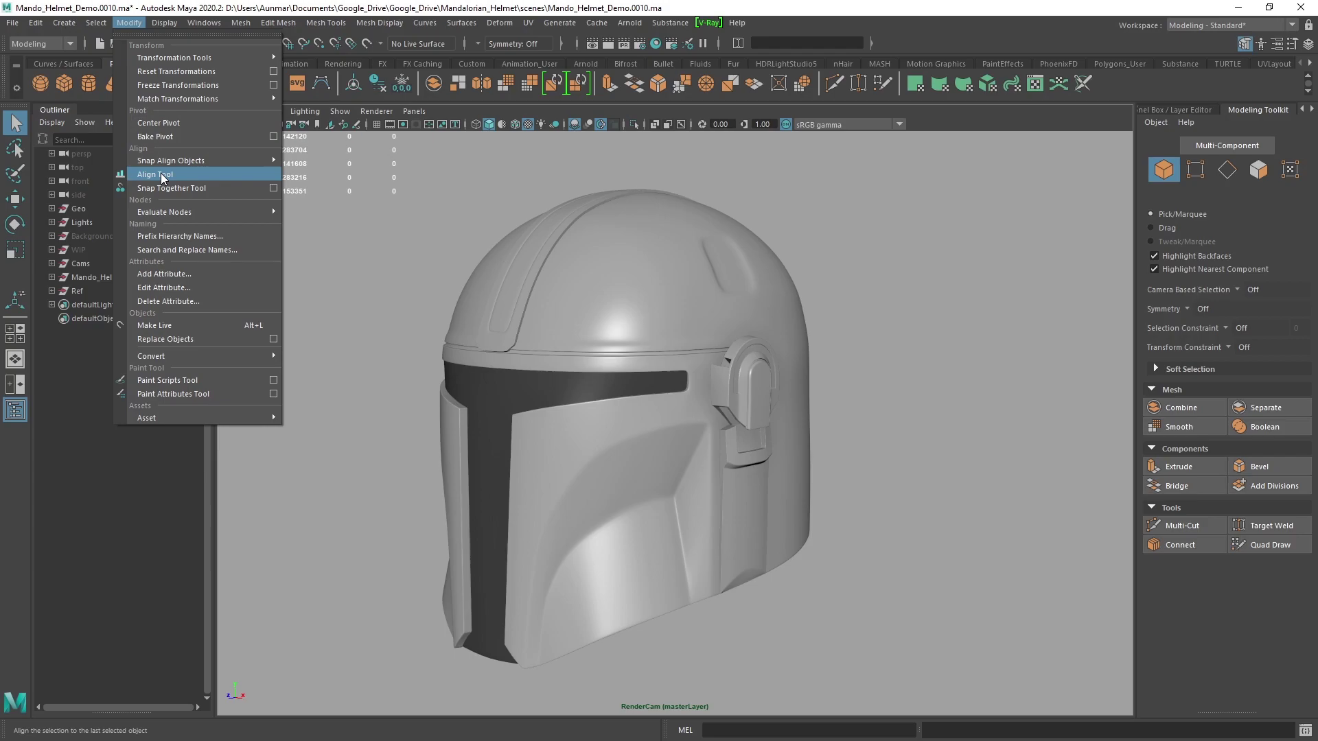
pyautogui.click(1162, 92)
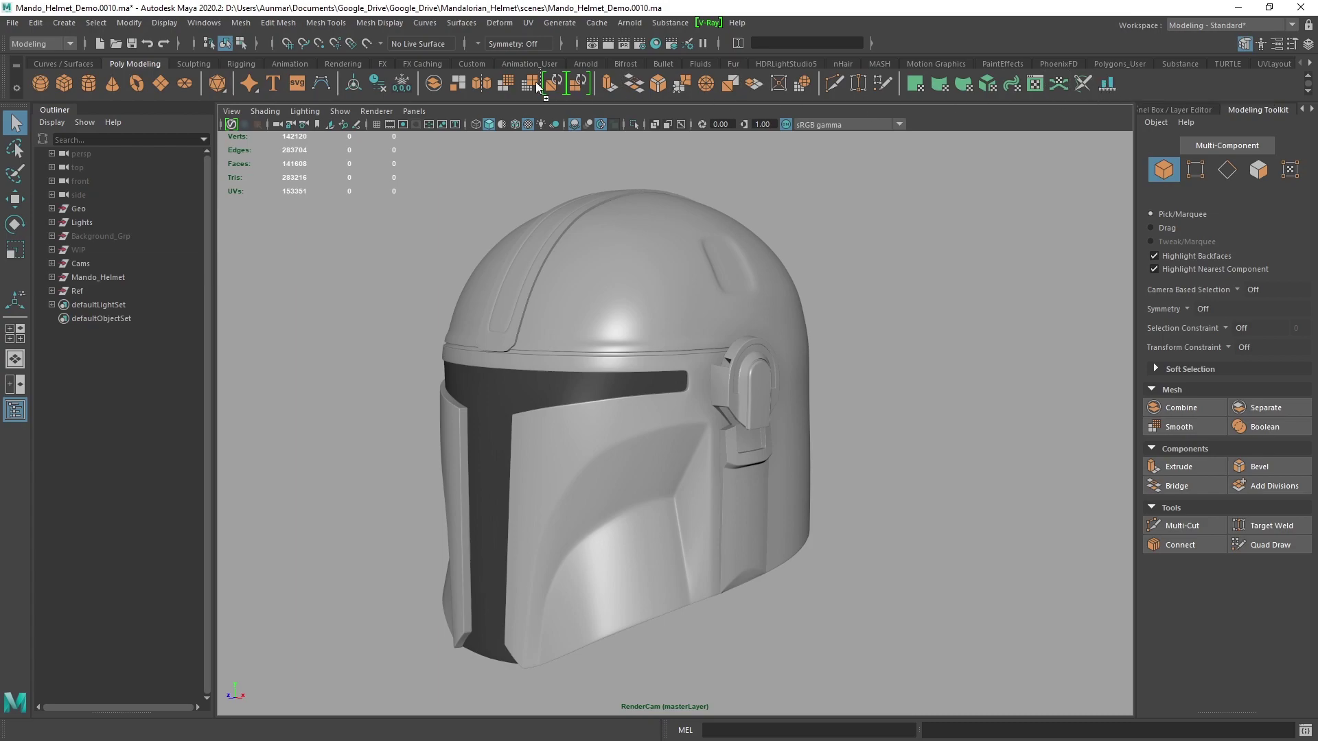
# Step: Move the Align Tool icon on the Poly Modeling shelf beside the delete history and freeze transformations icons
pyautogui.moveTo(414, 84); pyautogui.dragTo(414, 85, button='middle')
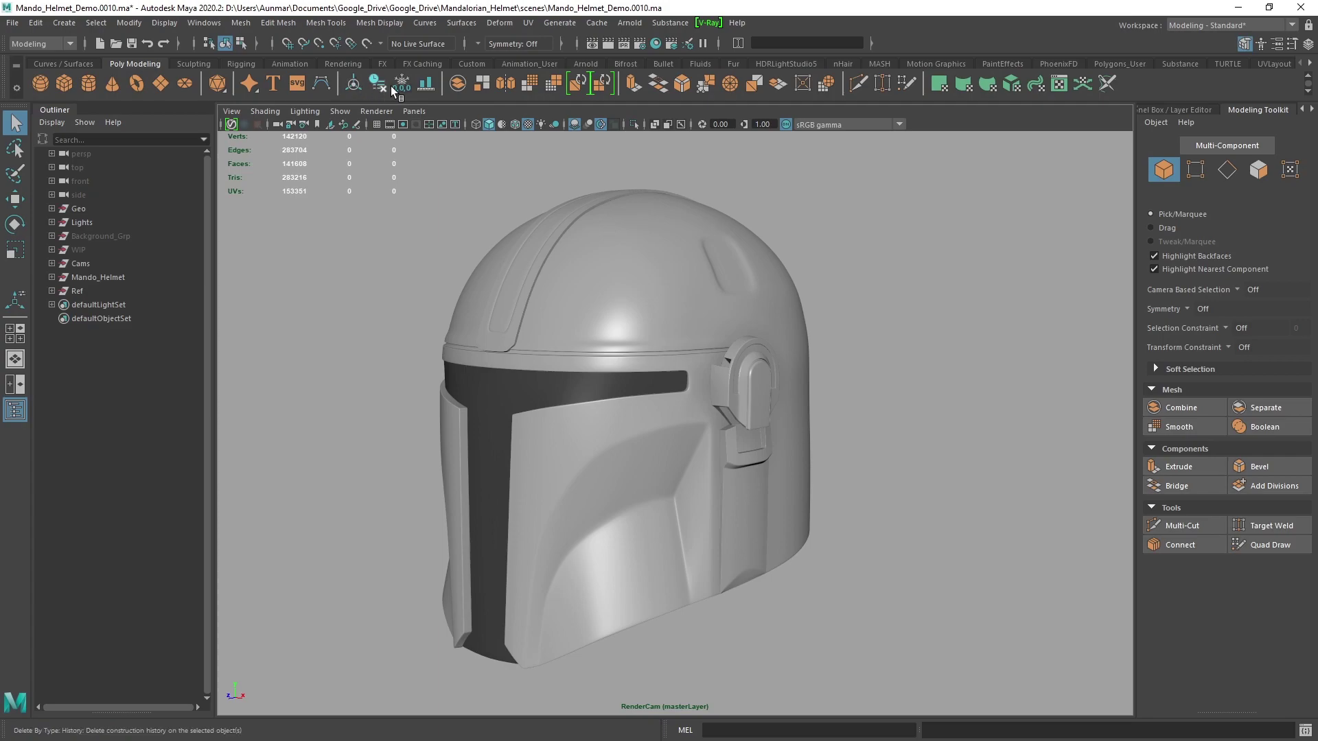
pyautogui.keyDown('alt'); pyautogui.moveTo(713, 355); pyautogui.dragTo(744, 353); pyautogui.keyUp('alt')
pyautogui.scroll(-2, 744, 352)
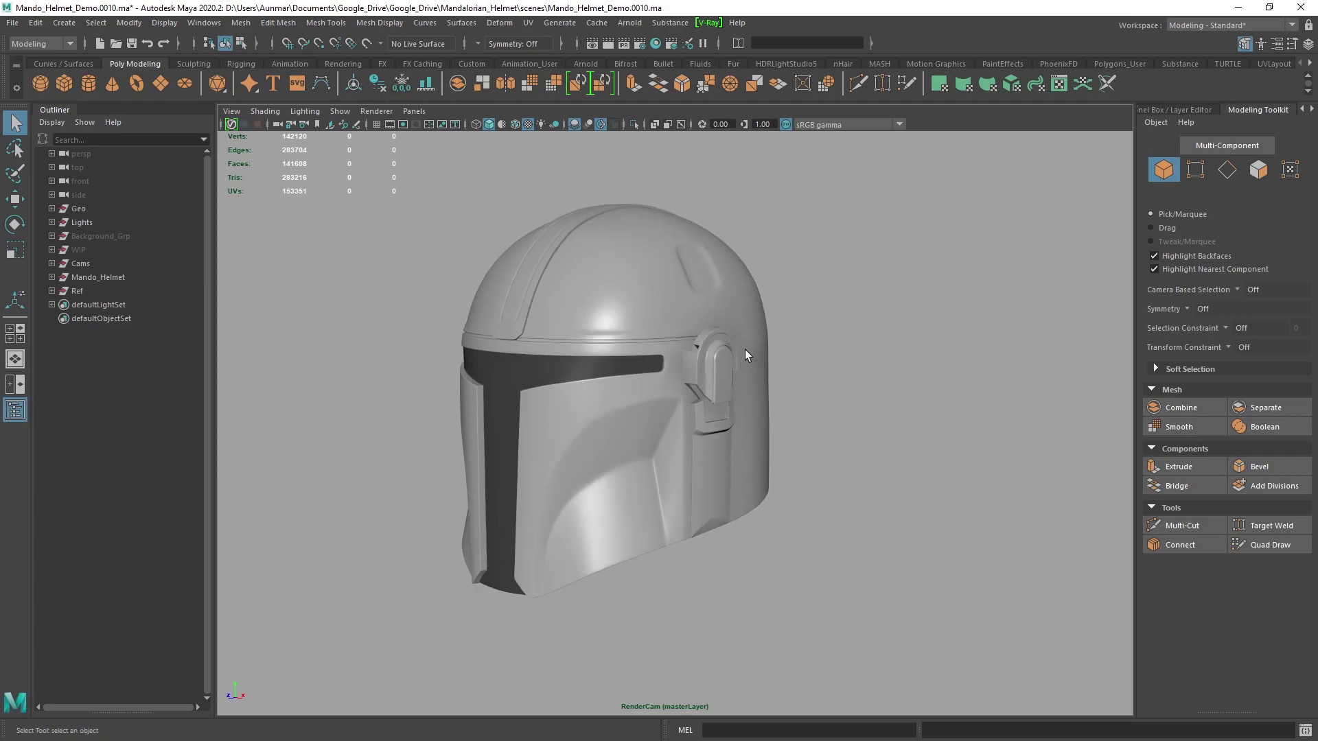
# Step: Create a polygon cone and move it out beyond the helmet to about X 0.89, Y 0.75, Z -25.52
pyautogui.click(110, 84)
pyautogui.scroll(-5, 660, 453)
pyautogui.press('w')
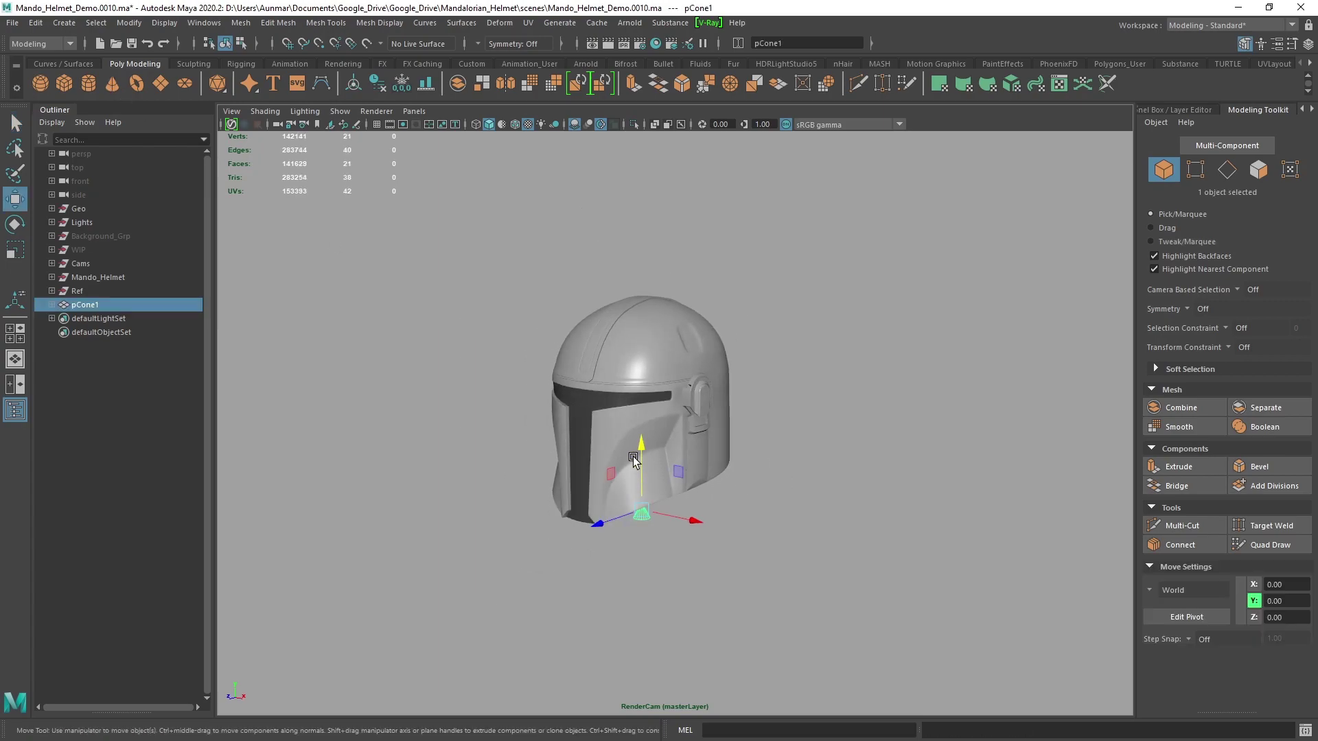
pyautogui.moveTo(637, 447); pyautogui.dragTo(637, 272)
pyautogui.click(638, 237)
pyautogui.click(678, 383)
pyautogui.hotkey('ctrl', 'z')
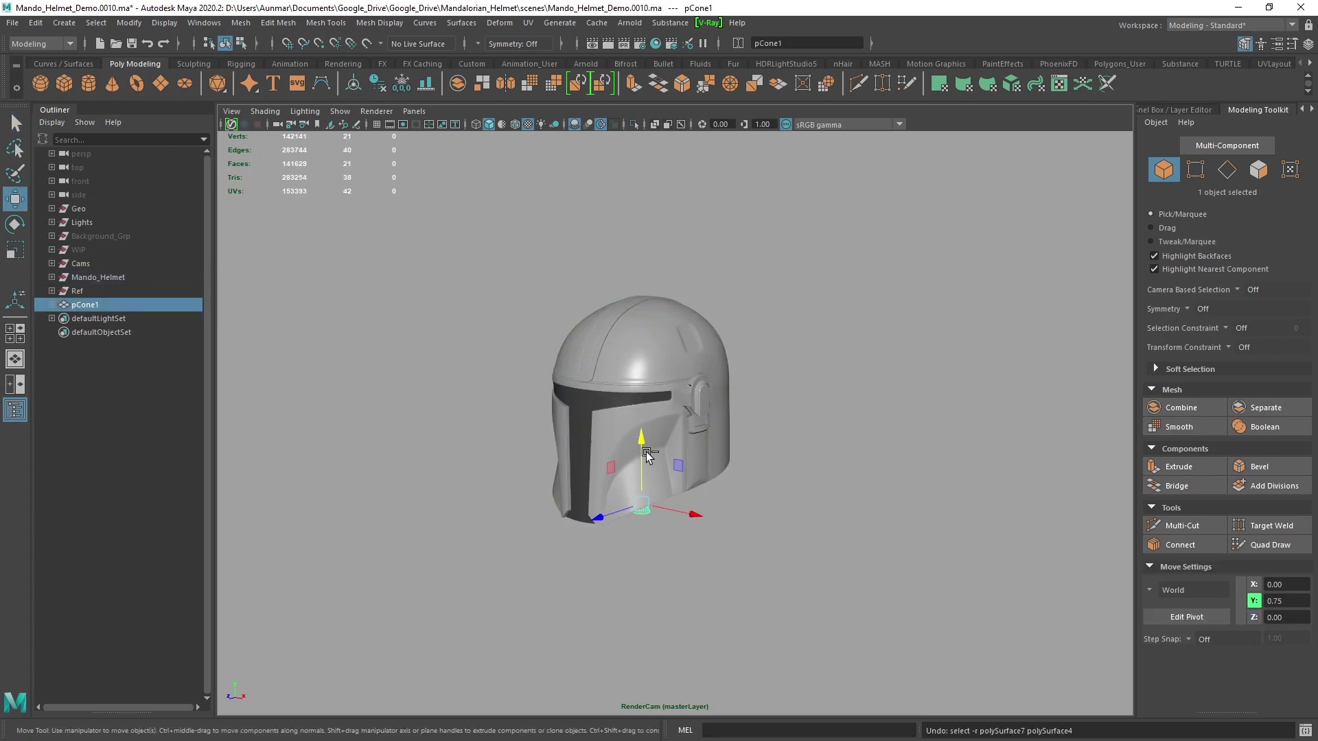
pyautogui.moveTo(600, 523); pyautogui.dragTo(748, 469)
pyautogui.click(714, 462)
pyautogui.hotkey('ctrl', 'z')
pyautogui.keyDown('alt'); pyautogui.moveTo(780, 461); pyautogui.dragTo(727, 430); pyautogui.keyUp('alt')
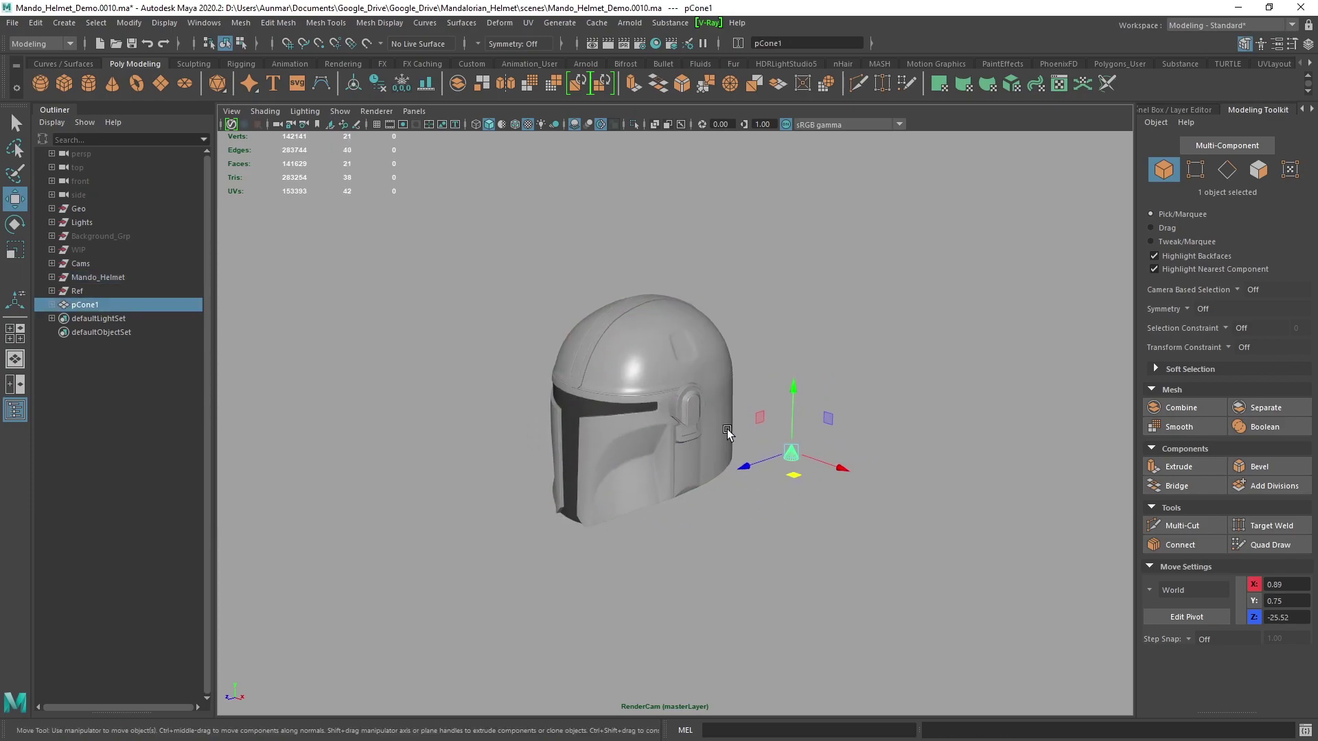
# Step: Add the helmet shell to the selection and align the cone to the shell's centre with the Align Tool
pyautogui.keyDown('shift'); pyautogui.click(644, 312); pyautogui.keyUp('shift')
pyautogui.keyDown('alt'); pyautogui.moveTo(647, 313); pyautogui.dragTo(706, 295); pyautogui.keyUp('alt')
pyautogui.keyDown('alt'); pyautogui.moveTo(706, 295); pyautogui.dragTo(746, 364, button='right'); pyautogui.keyUp('alt')
pyautogui.keyDown('alt'); pyautogui.moveTo(747, 364); pyautogui.dragTo(715, 373); pyautogui.keyUp('alt')
pyautogui.keyDown('alt'); pyautogui.moveTo(713, 373); pyautogui.dragTo(715, 377, button='middle'); pyautogui.keyUp('alt')
pyautogui.click(425, 90)
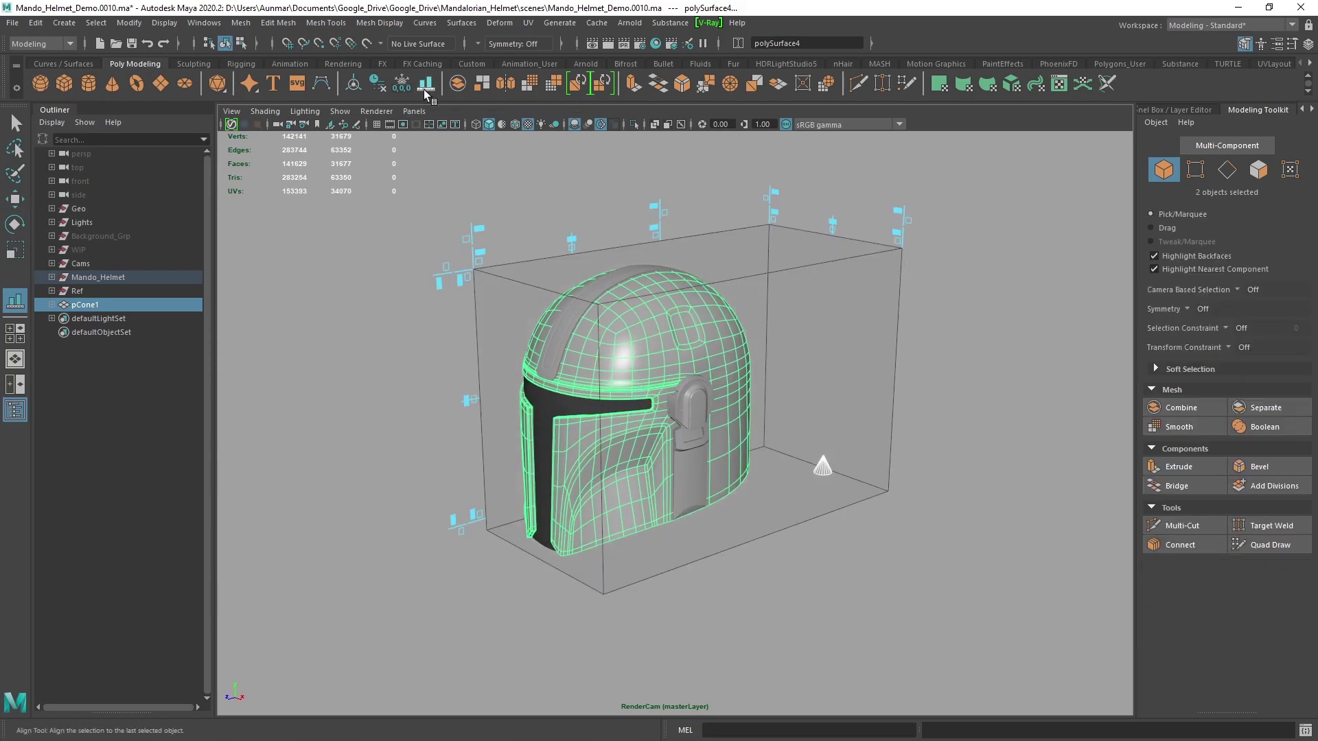
pyautogui.click(575, 241)
pyautogui.click(471, 399)
pyautogui.keyDown('alt'); pyautogui.moveTo(704, 388); pyautogui.dragTo(686, 374); pyautogui.keyUp('alt')
pyautogui.press('q')
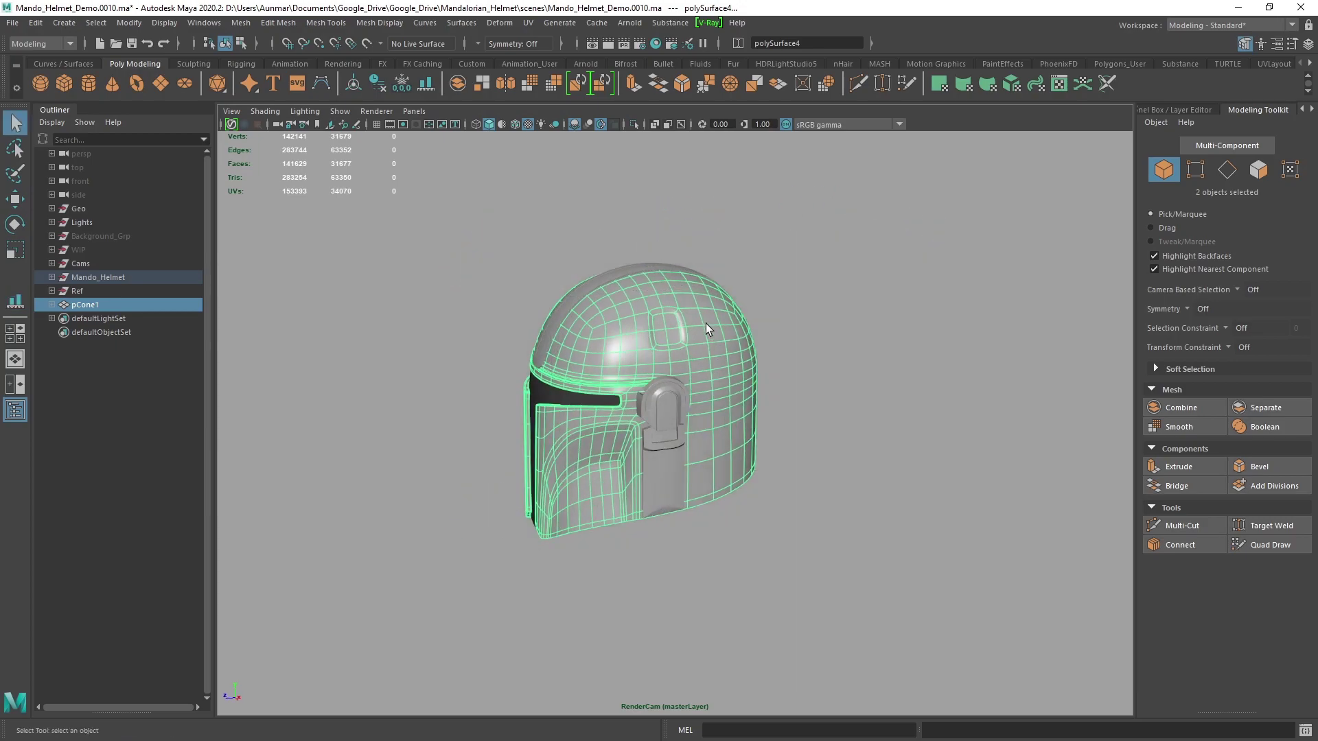
# Step: Select only the cone and raise it to the top of the helmet, at about Y 26.45
pyautogui.keyDown('shift'); pyautogui.click(693, 316); pyautogui.keyUp('shift')
pyautogui.press('w')
pyautogui.moveTo(647, 328); pyautogui.dragTo(618, 274)
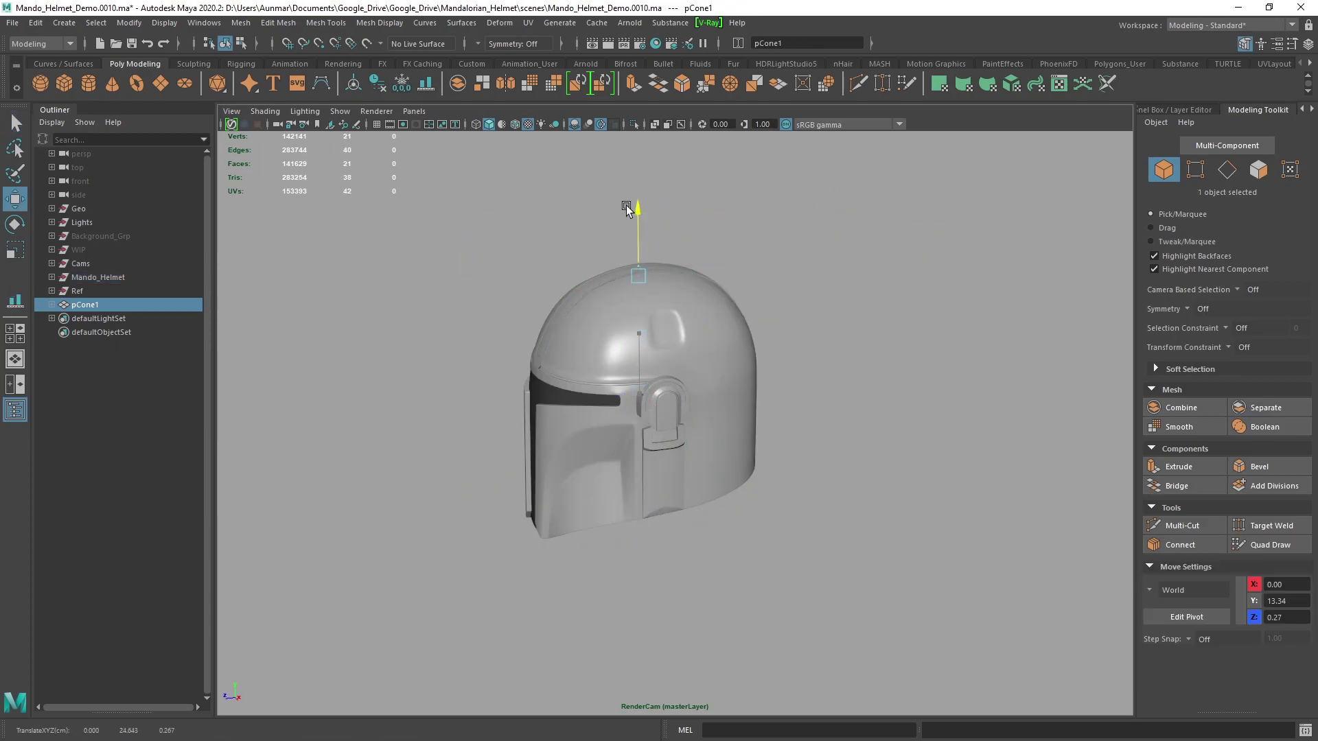
pyautogui.moveTo(823, 350)
pyautogui.keyDown('alt'); pyautogui.mouseDown()
pyautogui.moveTo(909, 350)
pyautogui.moveTo(835, 348)
pyautogui.moveTo(832, 361)
pyautogui.mouseUp(); pyautogui.keyUp('alt')
pyautogui.scroll(2, 801, 420)
pyautogui.keyDown('alt'); pyautogui.moveTo(804, 393); pyautogui.dragTo(830, 399, button='middle'); pyautogui.keyUp('alt')
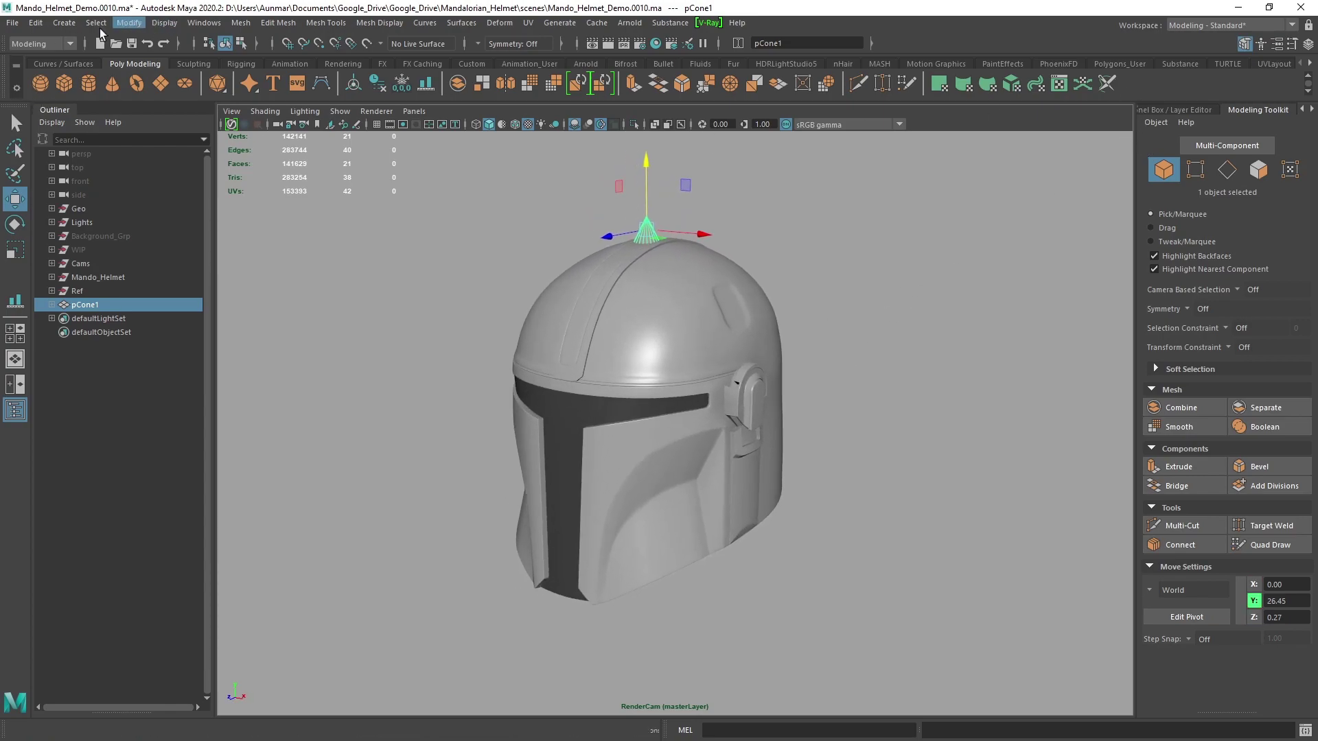
# Step: Add Duplicate Special from the Edit commands to the Poly Modeling shelf and place its icon beside the Align Tool
pyautogui.click(130, 22)
pyautogui.moveTo(158, 18)
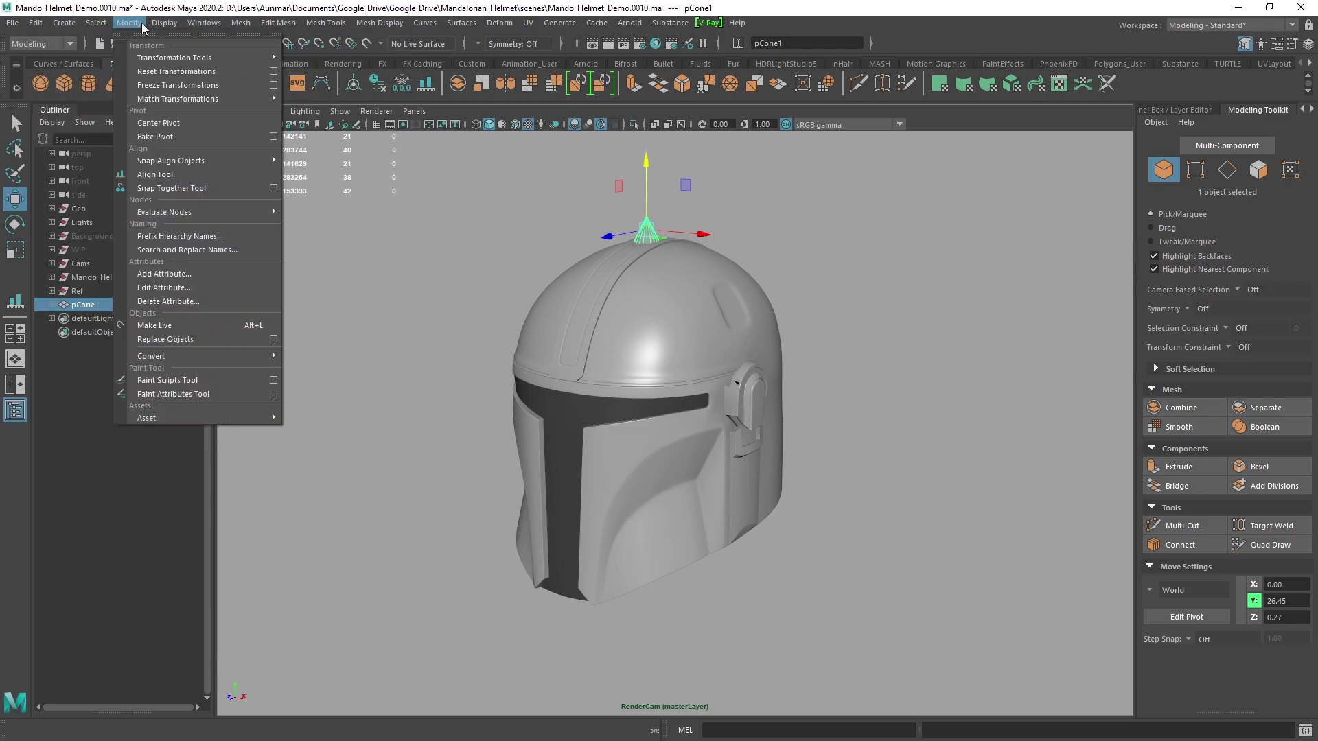
pyautogui.moveTo(100, 23)
pyautogui.moveTo(38, 26)
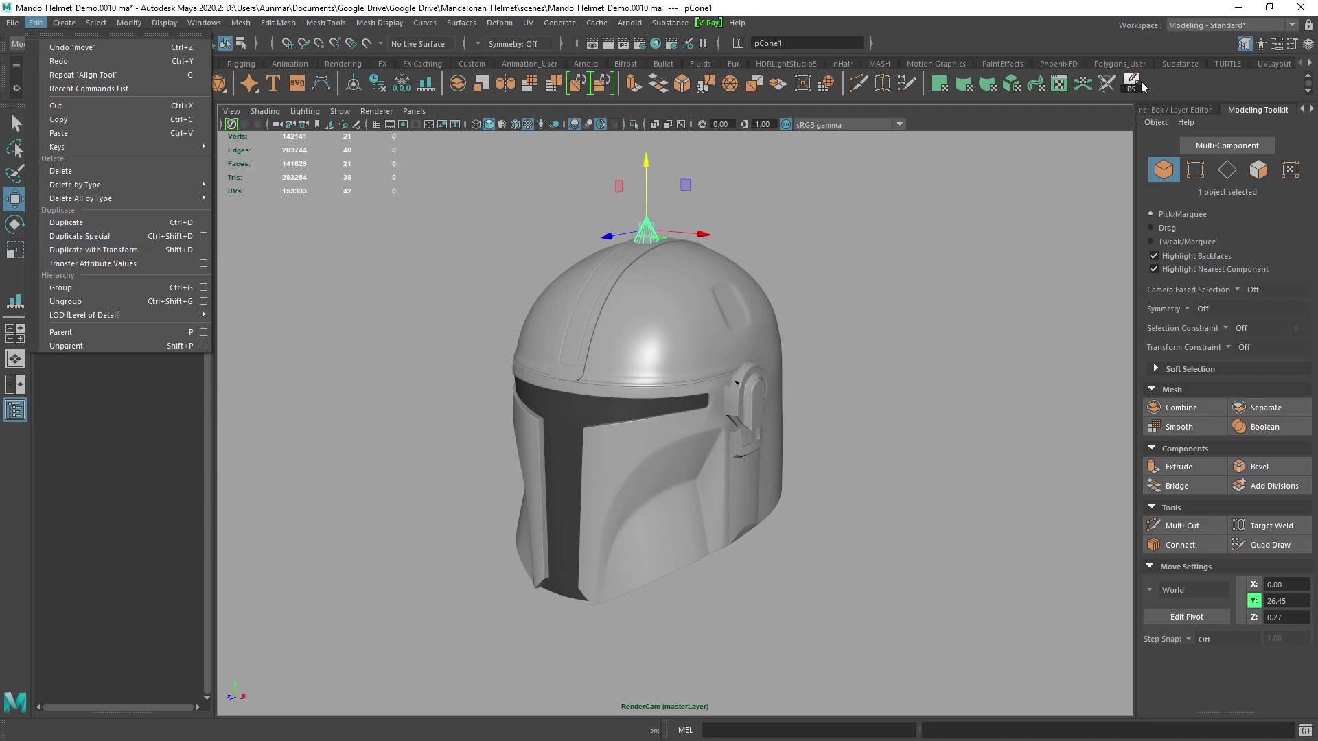
pyautogui.moveTo(1134, 86); pyautogui.dragTo(642, 102, button='middle')
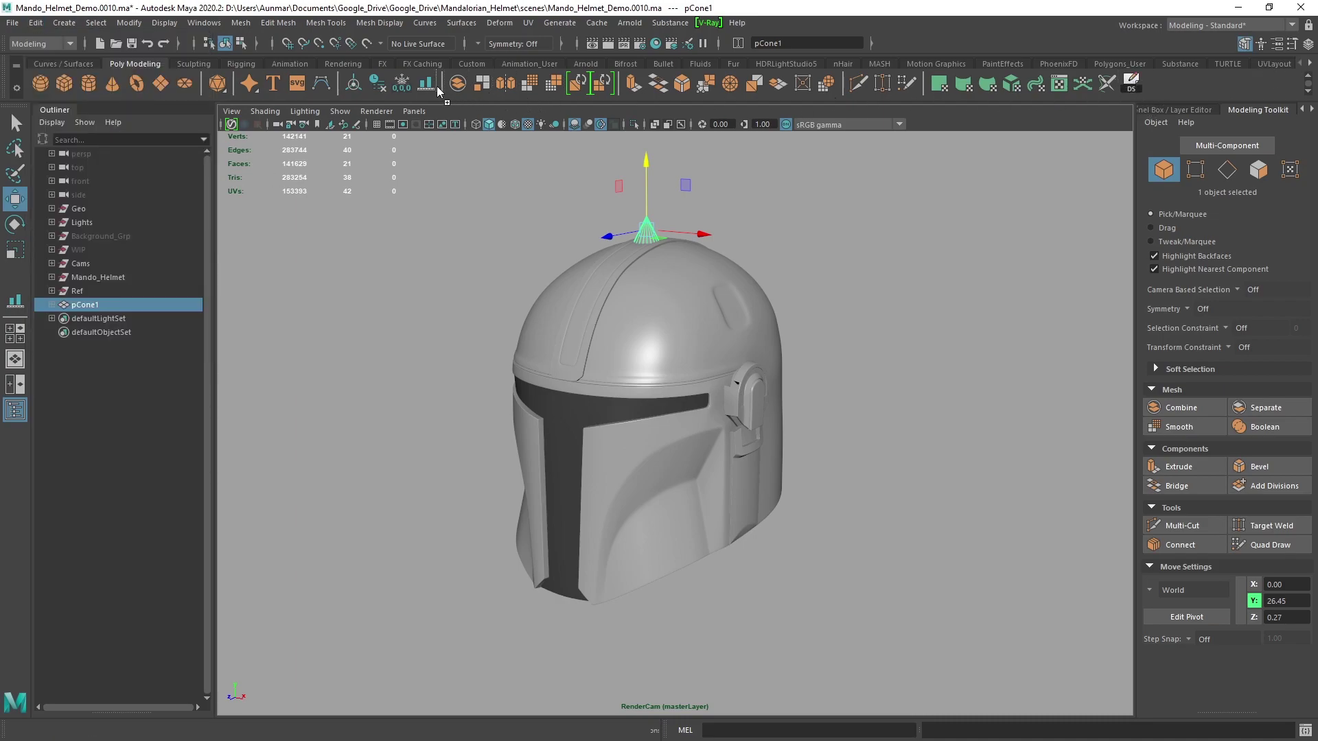
pyautogui.moveTo(437, 92); pyautogui.dragTo(437, 91, button='middle')
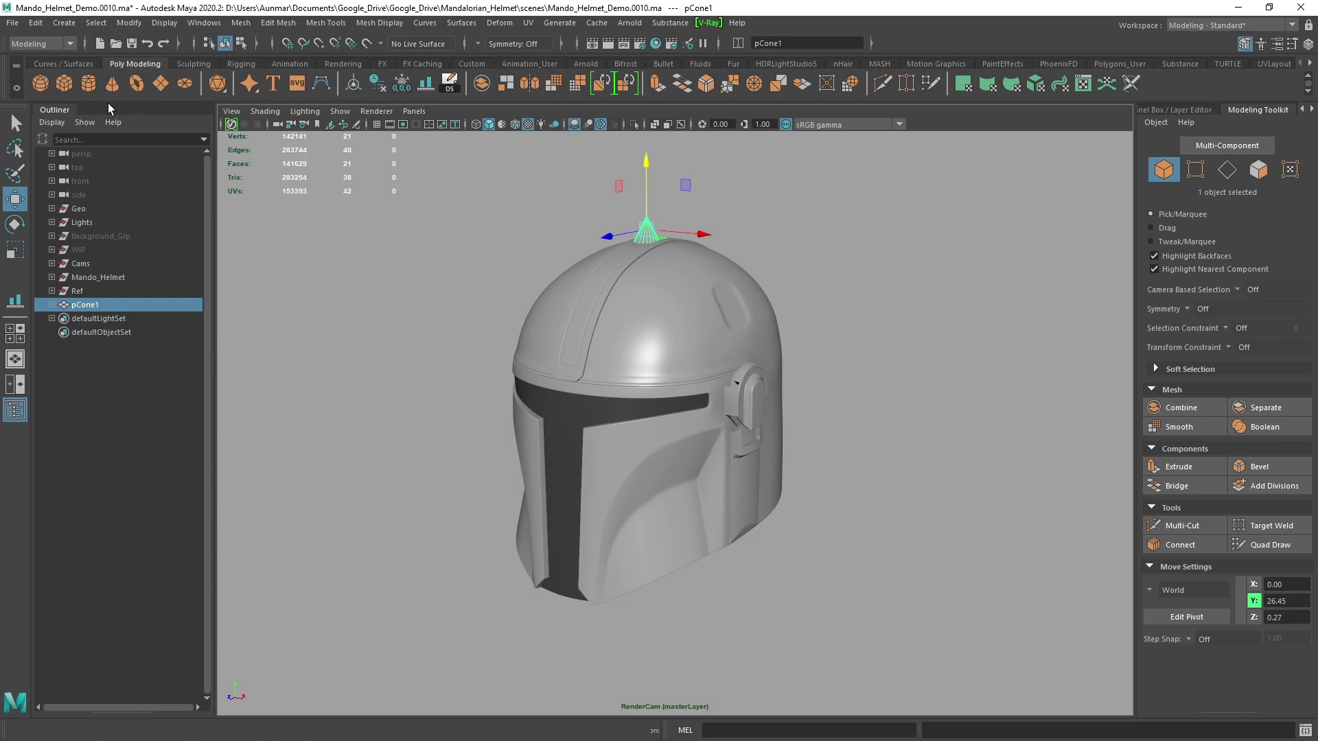
# Step: Look through the shelf options, including Save All Shelves, and close them without choosing one
pyautogui.click(17, 89)
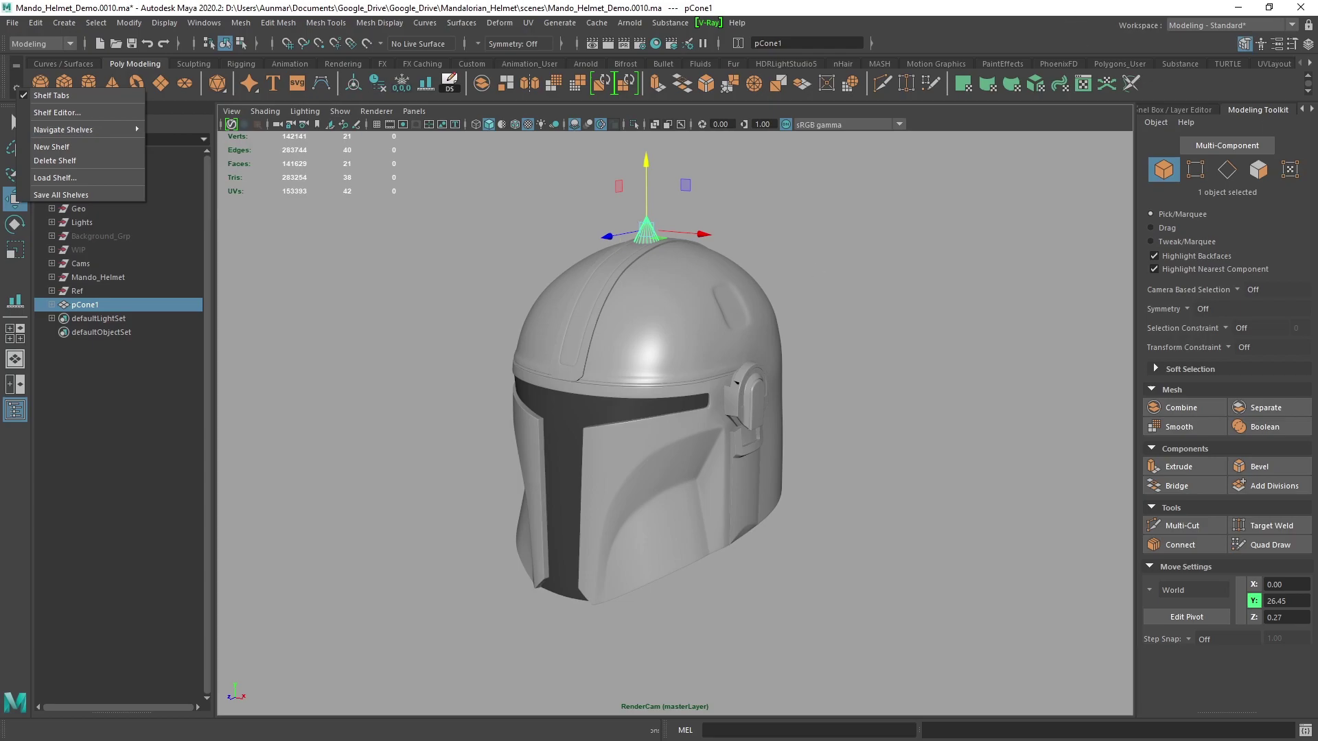
pyautogui.click(508, 400)
pyautogui.keyDown('alt'); pyautogui.moveTo(722, 438); pyautogui.dragTo(718, 386); pyautogui.keyUp('alt')
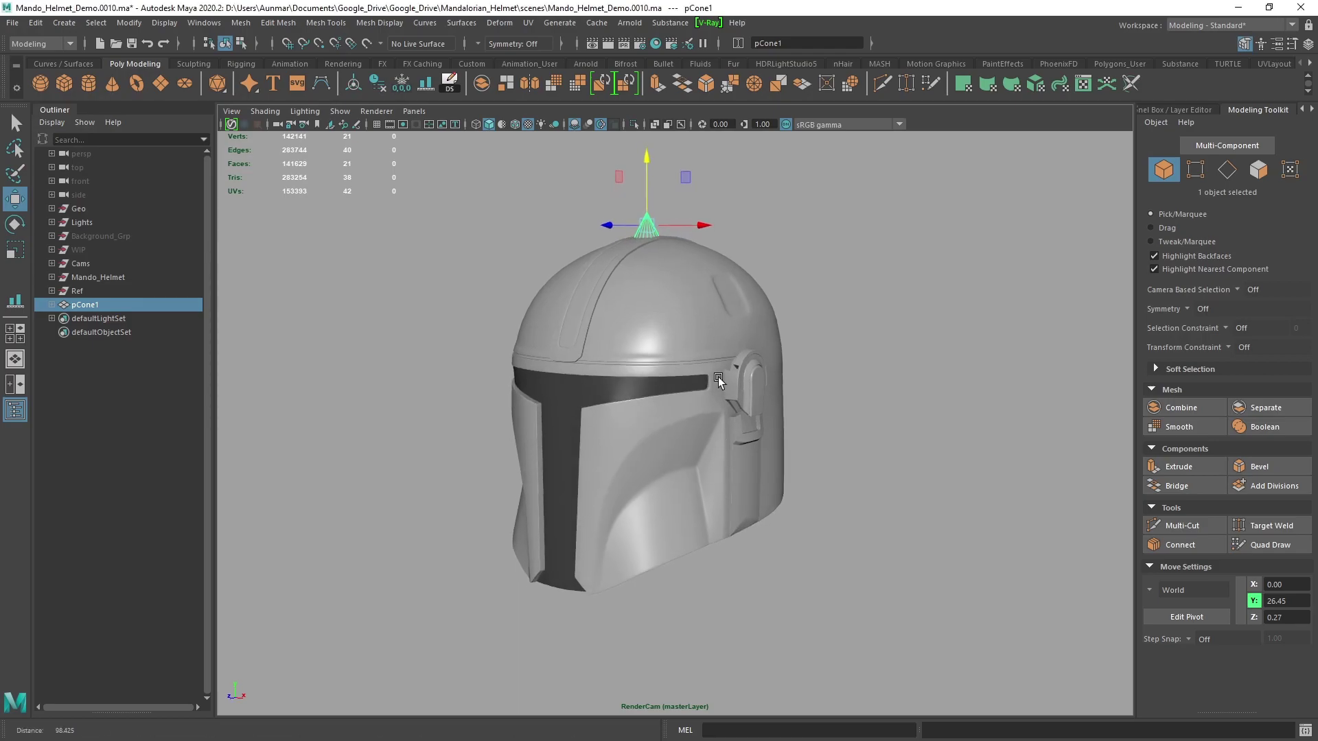
pyautogui.keyDown('alt'); pyautogui.moveTo(718, 385); pyautogui.dragTo(733, 419, button='right'); pyautogui.keyUp('alt')
pyautogui.keyDown('alt'); pyautogui.moveTo(732, 418); pyautogui.dragTo(708, 422); pyautogui.keyUp('alt')
# Step: Select the helmet shell in edge mode and pick the vertical edge loop on its back for moving
pyautogui.press('q')
pyautogui.keyDown('alt'); pyautogui.moveTo(784, 454); pyautogui.dragTo(697, 385); pyautogui.keyUp('alt')
pyautogui.click(714, 348)
pyautogui.scroll(3, 718, 346)
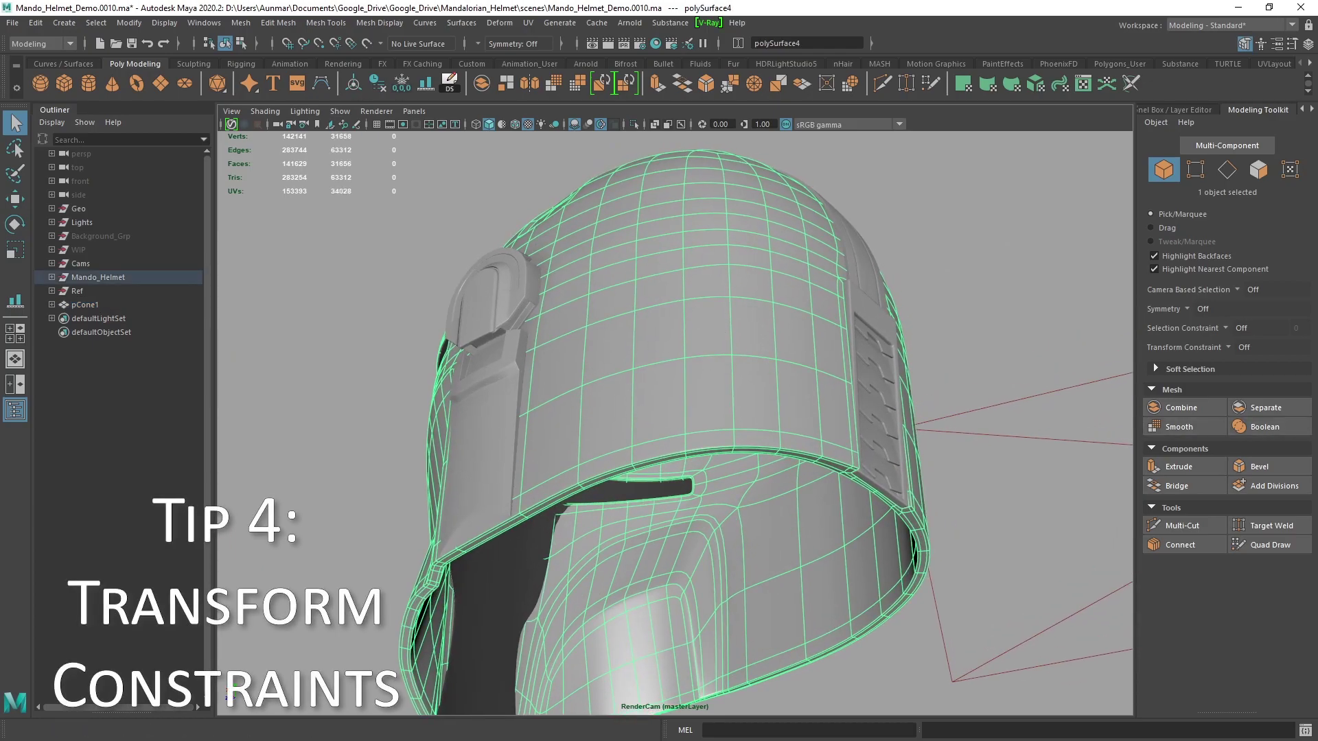
pyautogui.keyDown('alt'); pyautogui.moveTo(368, 357); pyautogui.dragTo(356, 359); pyautogui.keyUp('alt')
pyautogui.scroll(3, 732, 339)
pyautogui.moveTo(744, 277); pyautogui.dragTo(725, 189, button='right')
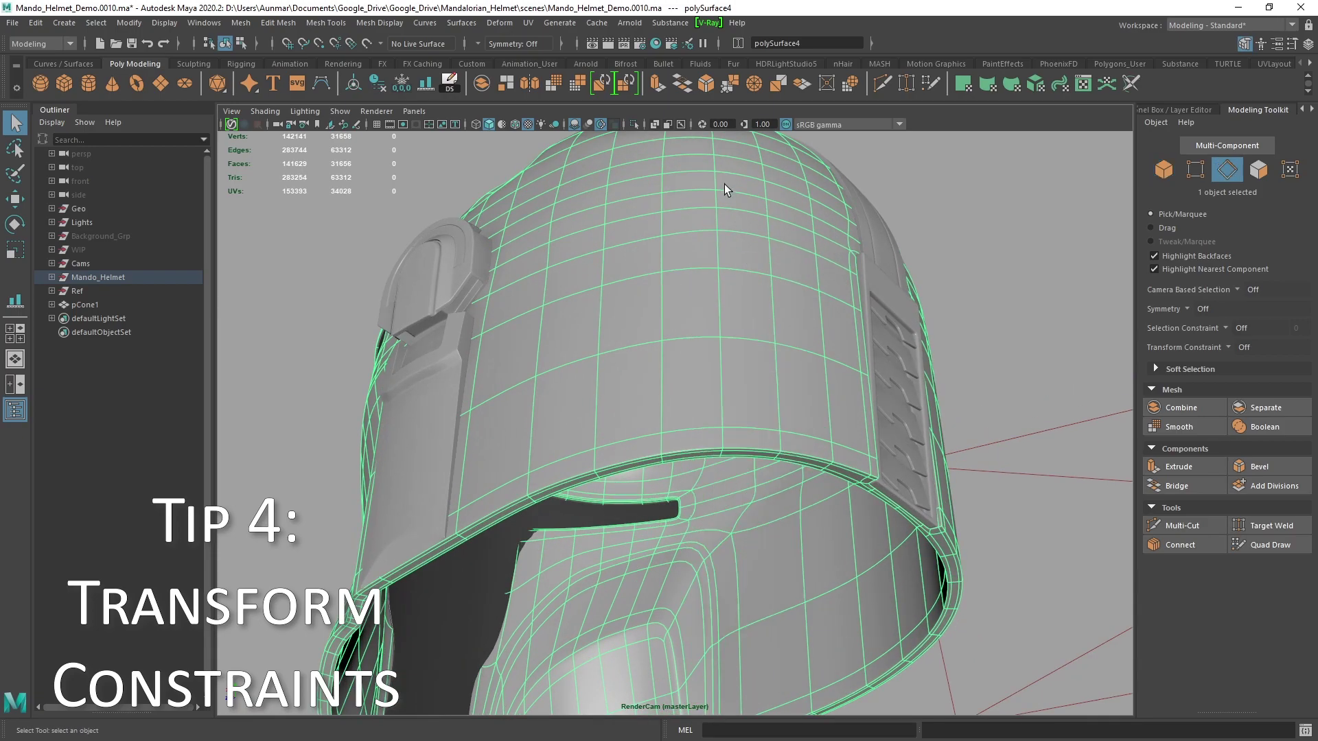
pyautogui.click(711, 306)
pyautogui.press('w')
pyautogui.keyDown('alt'); pyautogui.moveTo(735, 338); pyautogui.dragTo(700, 359); pyautogui.keyUp('alt')
pyautogui.doubleClick(697, 282)
pyautogui.keyDown('alt'); pyautogui.moveTo(755, 288); pyautogui.dragTo(1108, 286); pyautogui.keyUp('alt')
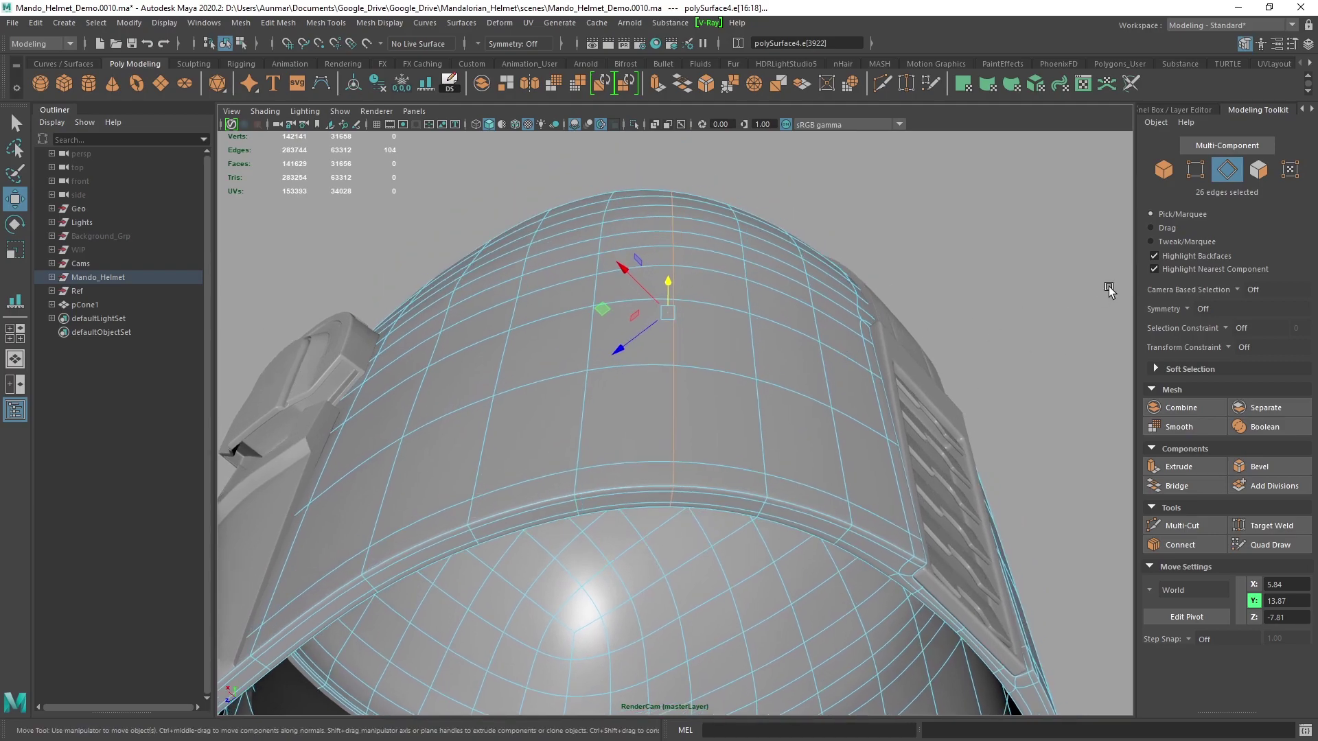
# Step: Set the transform constraint to Edge Slide and slide the back edge loop sideways along the shell
pyautogui.click(1225, 344)
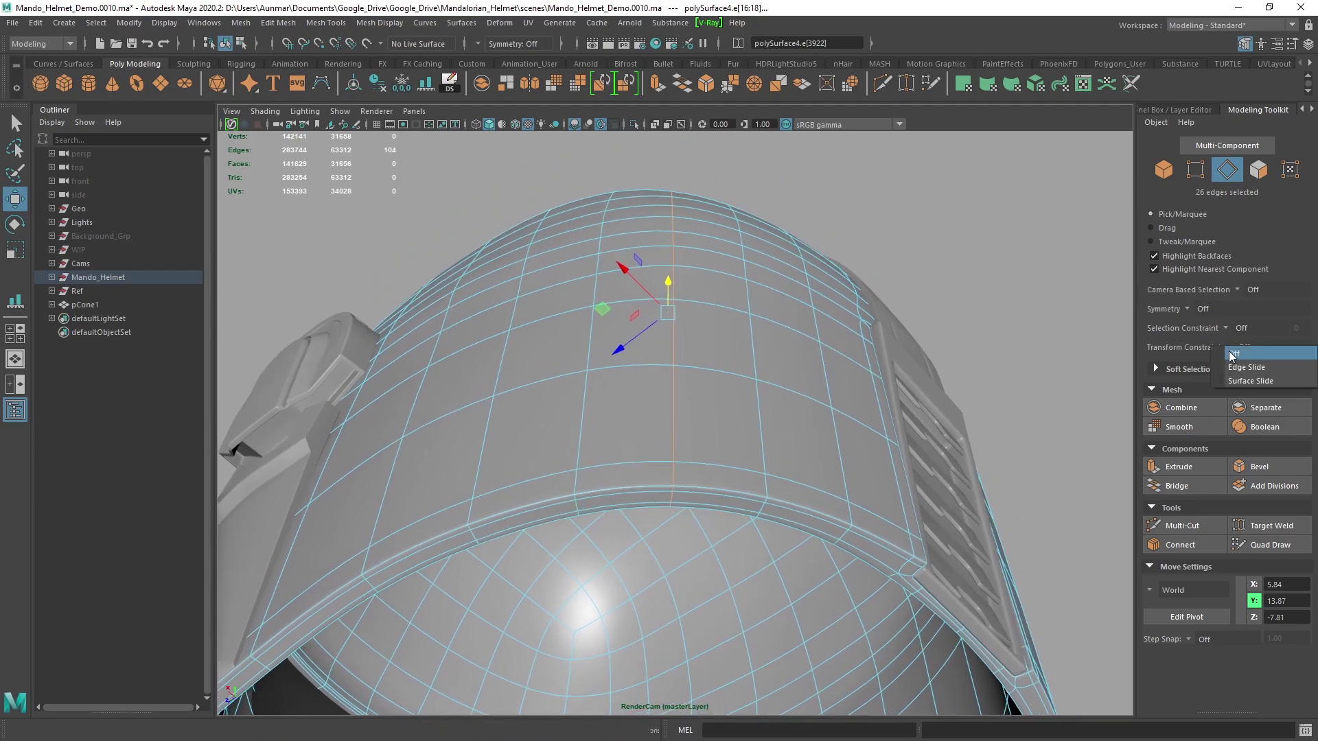
pyautogui.click(1239, 371)
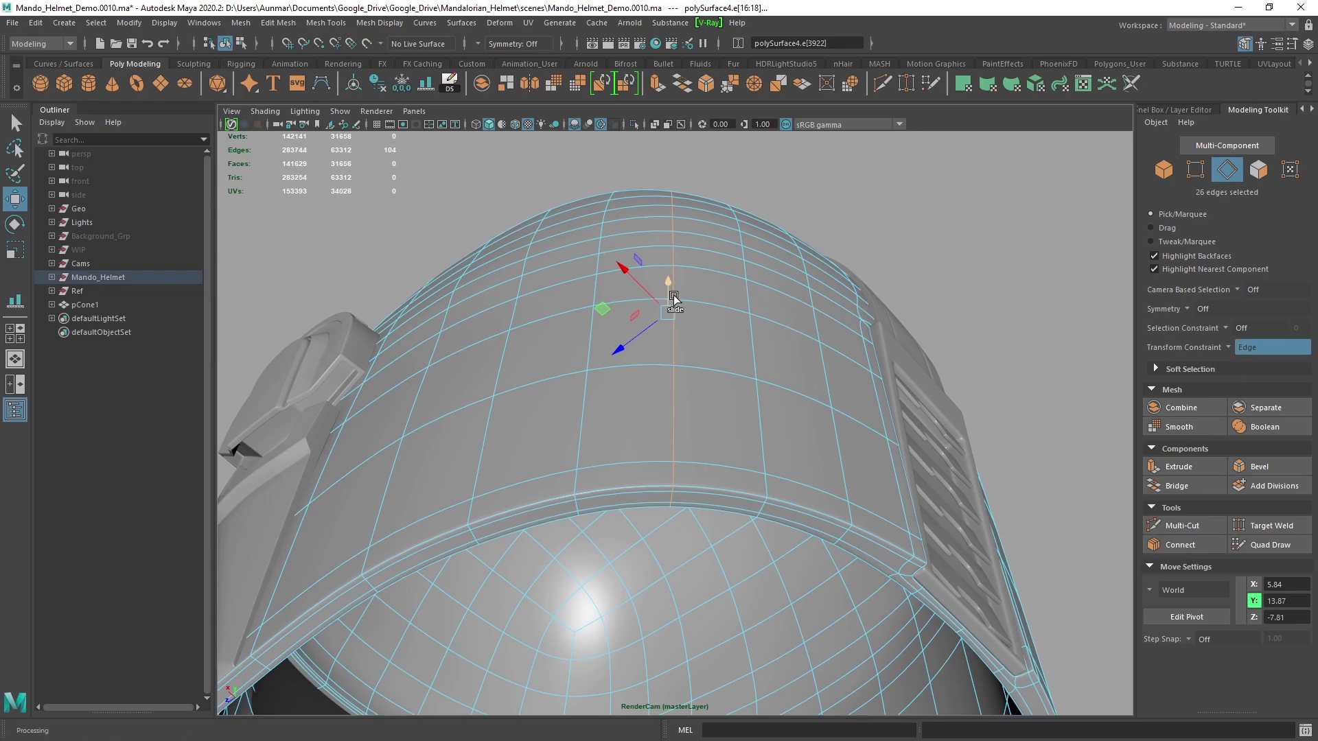
pyautogui.moveTo(668, 313); pyautogui.dragTo(609, 319)
# Step: Turn off the shell's smooth mesh preview and undo the edge loop slides
pyautogui.press('1')
pyautogui.hotkey('ctrl', 'z')
pyautogui.scroll(3, 648, 311)
pyautogui.keyDown('alt'); pyautogui.moveTo(696, 295); pyautogui.dragTo(704, 362, button='middle'); pyautogui.keyUp('alt')
pyautogui.scroll(3, 704, 363)
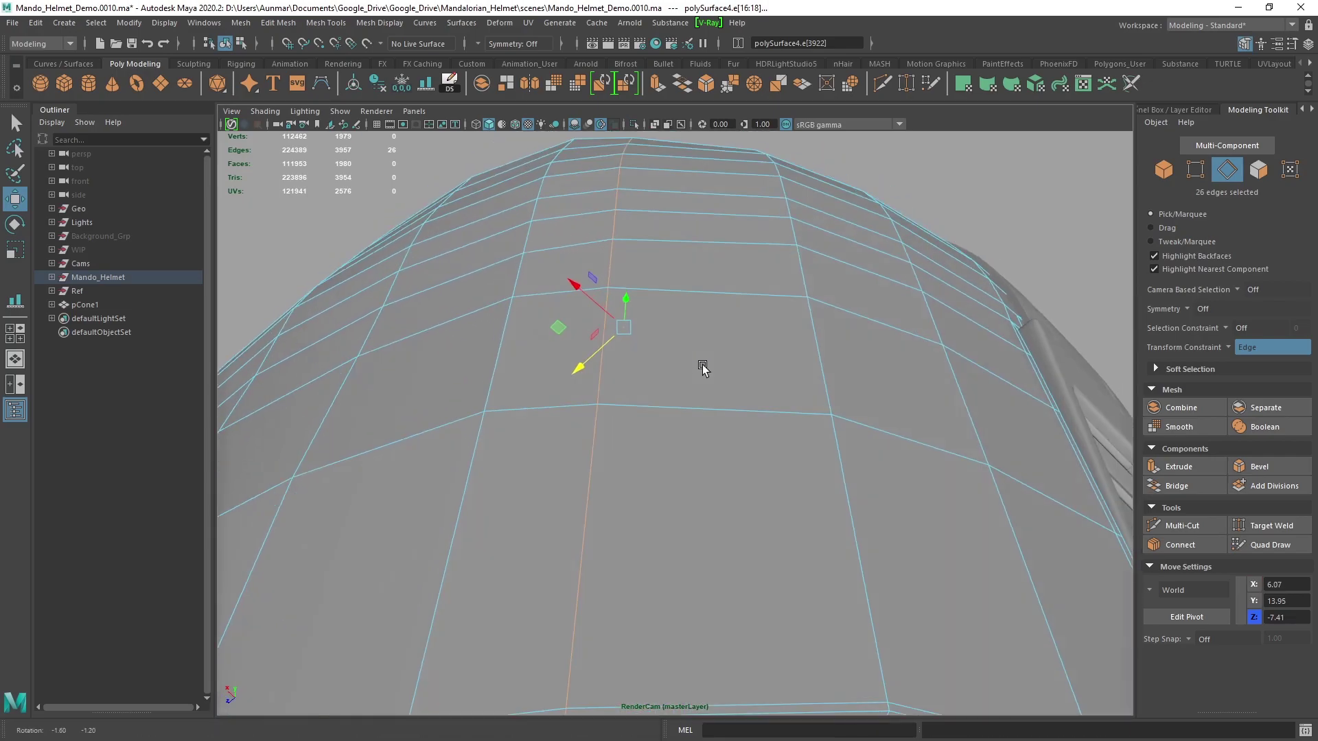
pyautogui.hotkey('ctrl', 'z')
pyautogui.scroll(-5, 706, 363)
pyautogui.hotkey('ctrl', 'z')
pyautogui.hotkey('ctrl', 'z')
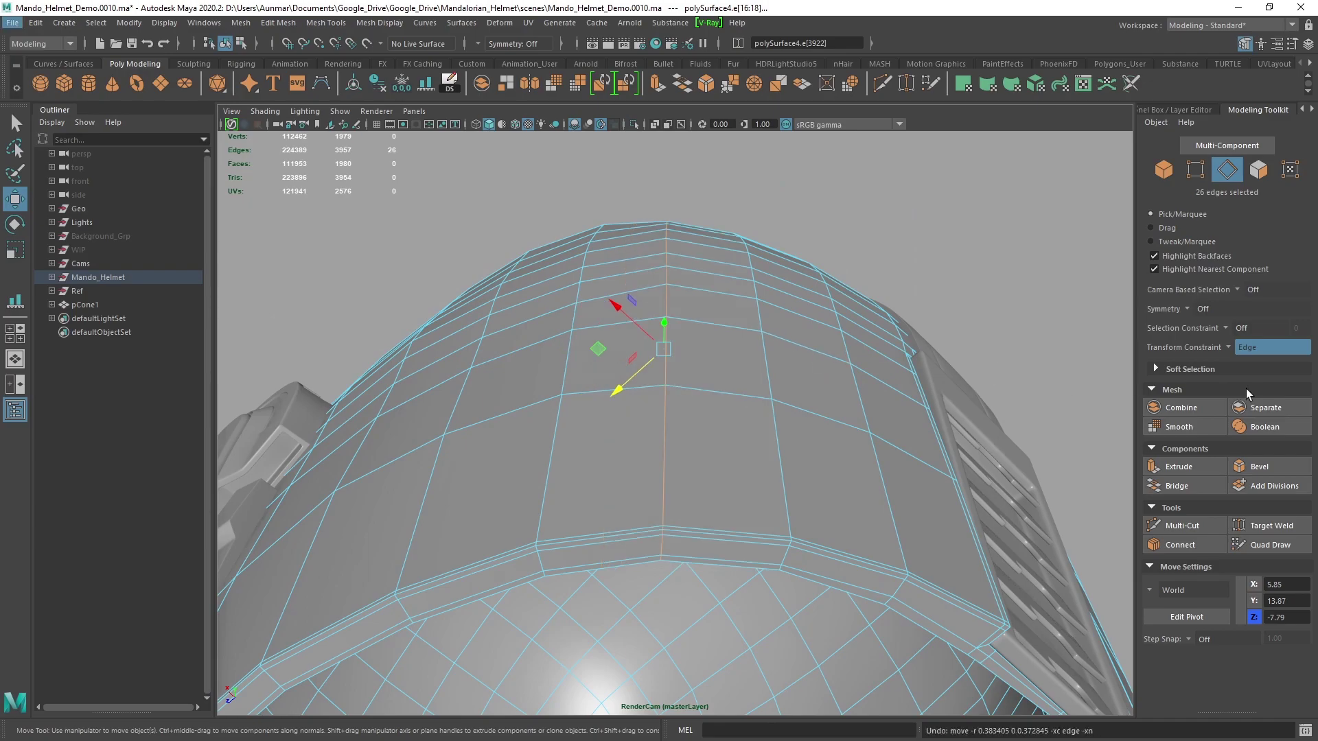
# Step: Set the transform constraint to Surface Slide and try picking a vertex on the back of the helmet
pyautogui.click(1227, 349)
pyautogui.click(1236, 377)
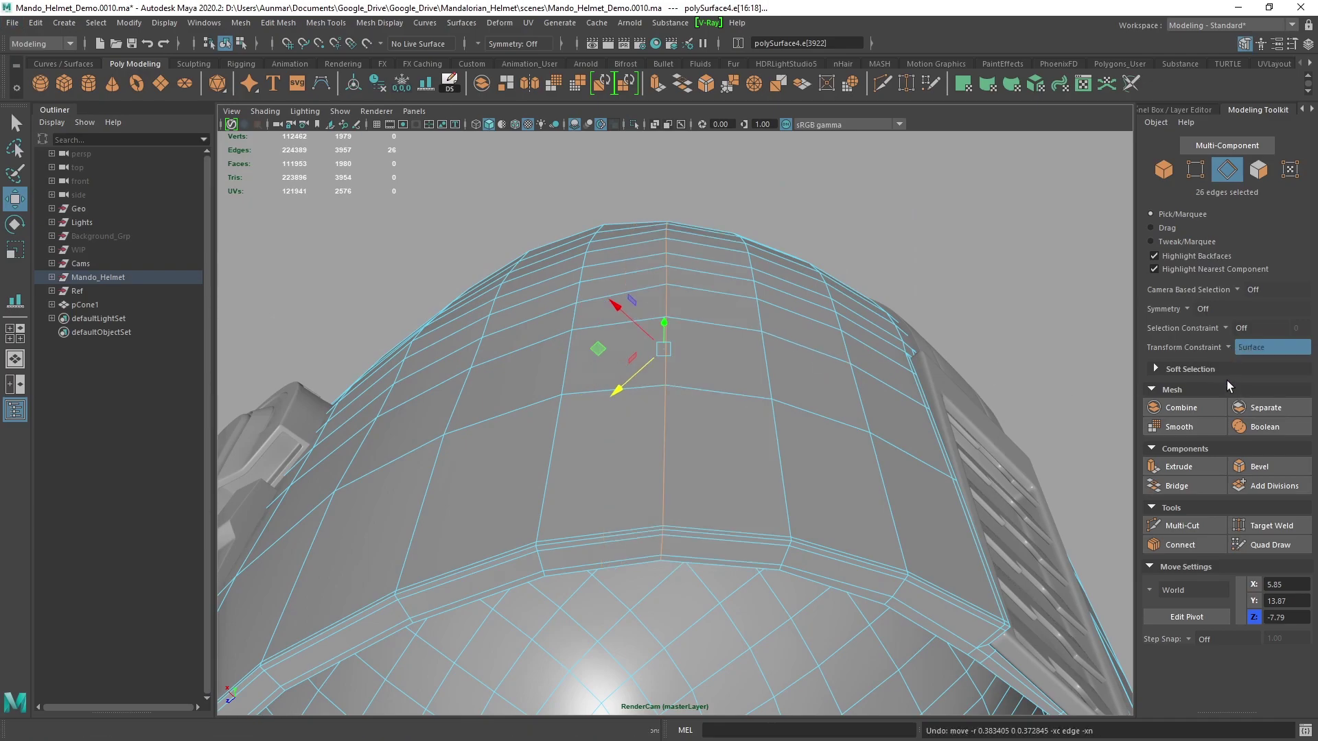
pyautogui.moveTo(704, 276); pyautogui.dragTo(589, 254, button='right')
pyautogui.keyDown('alt'); pyautogui.moveTo(652, 269); pyautogui.dragTo(671, 317); pyautogui.keyUp('alt')
pyautogui.click(669, 320)
pyautogui.keyDown('alt'); pyautogui.moveTo(693, 364); pyautogui.dragTo(707, 316); pyautogui.keyUp('alt')
pyautogui.hotkey('ctrl', 'z')
# Step: Extrude a single face on the back of the helmet with a small offset to inset a smaller face
pyautogui.moveTo(691, 285); pyautogui.dragTo(692, 321, button='right')
pyautogui.scroll(4, 699, 359)
pyautogui.click(710, 392)
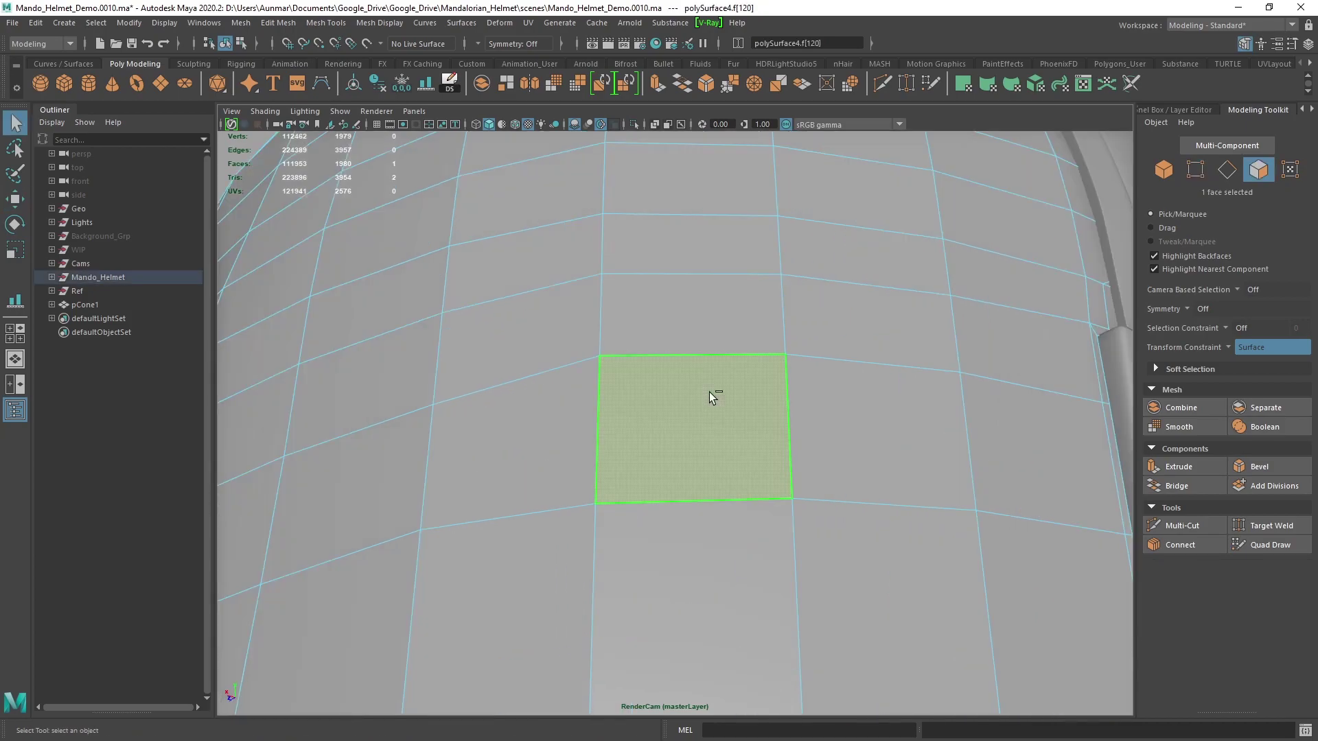
pyautogui.hotkey('ctrl', 'e')
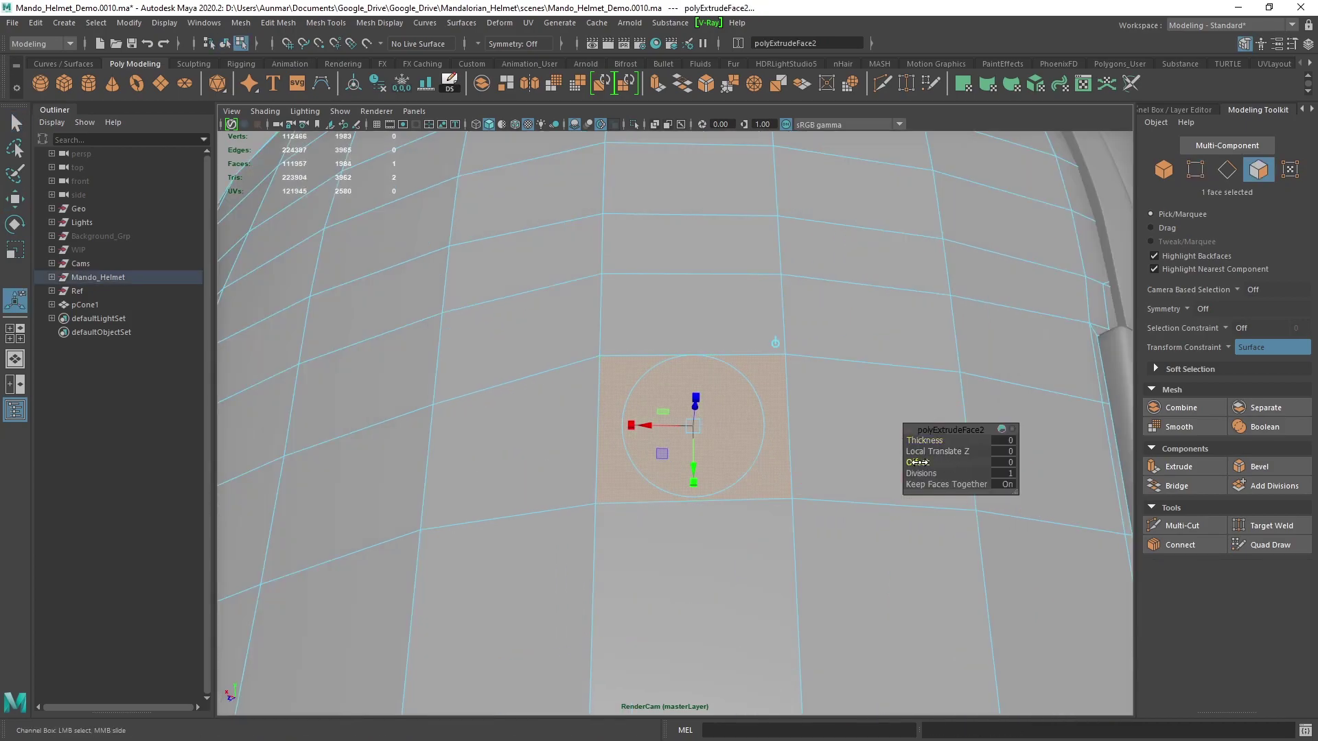
pyautogui.moveTo(912, 462); pyautogui.dragTo(920, 463)
pyautogui.press('q')
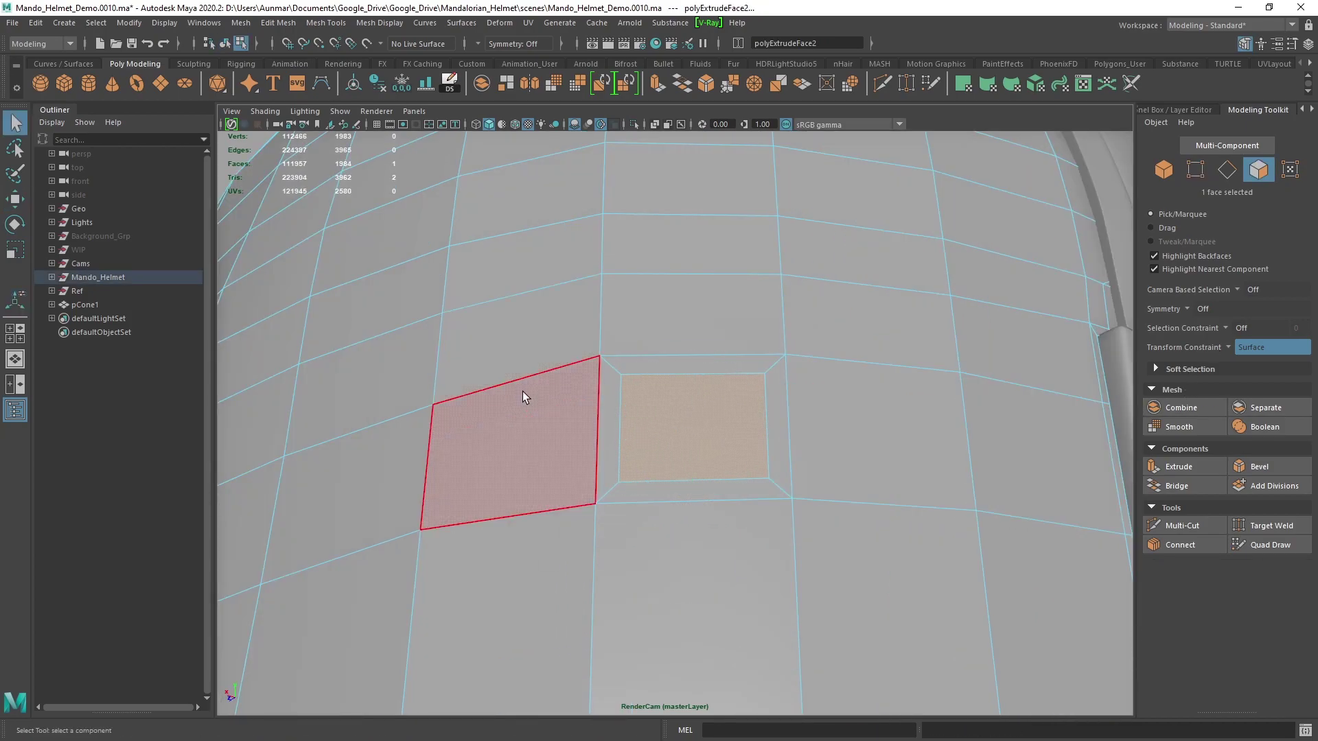
# Step: Slide the two upper corner vertices of the inset face inward along the helmet surface
pyautogui.moveTo(704, 348); pyautogui.dragTo(625, 349, button='right')
pyautogui.click(620, 374)
pyautogui.press('w')
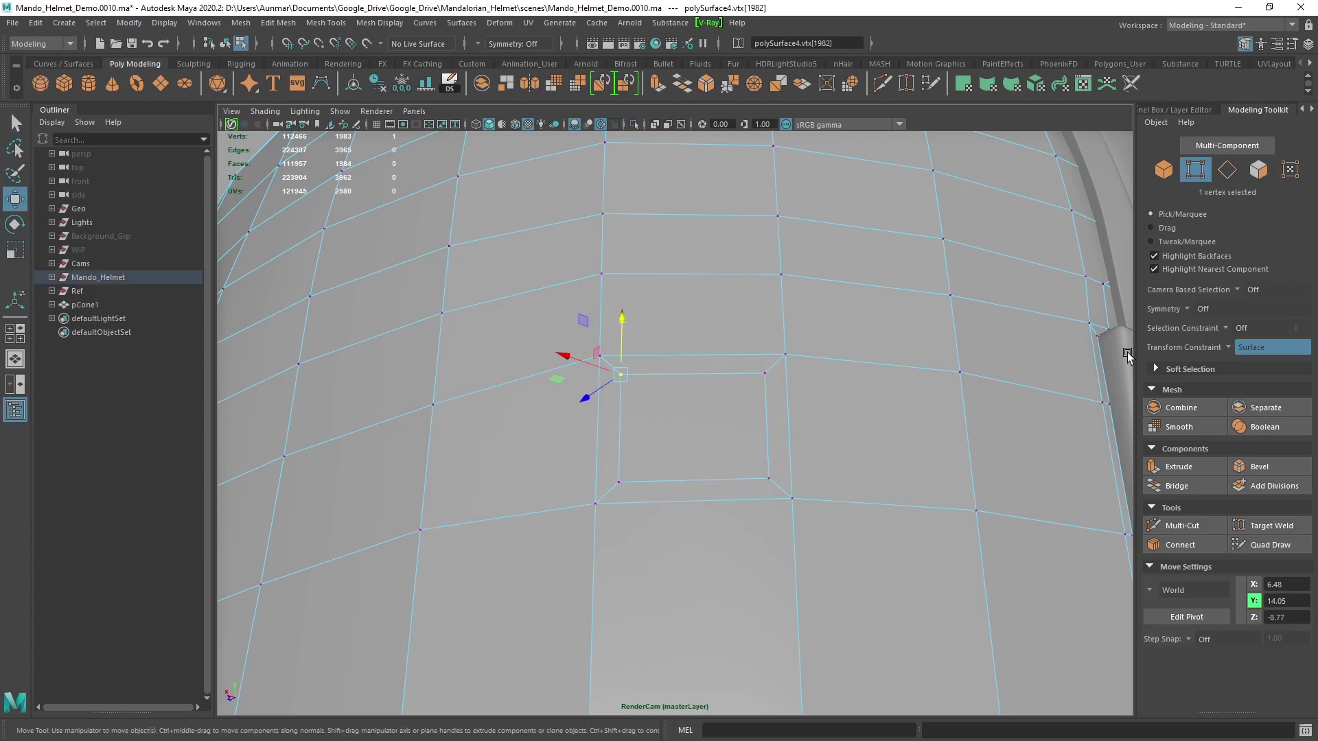
pyautogui.moveTo(618, 376); pyautogui.dragTo(640, 385)
pyautogui.click(626, 434)
pyautogui.click(644, 383)
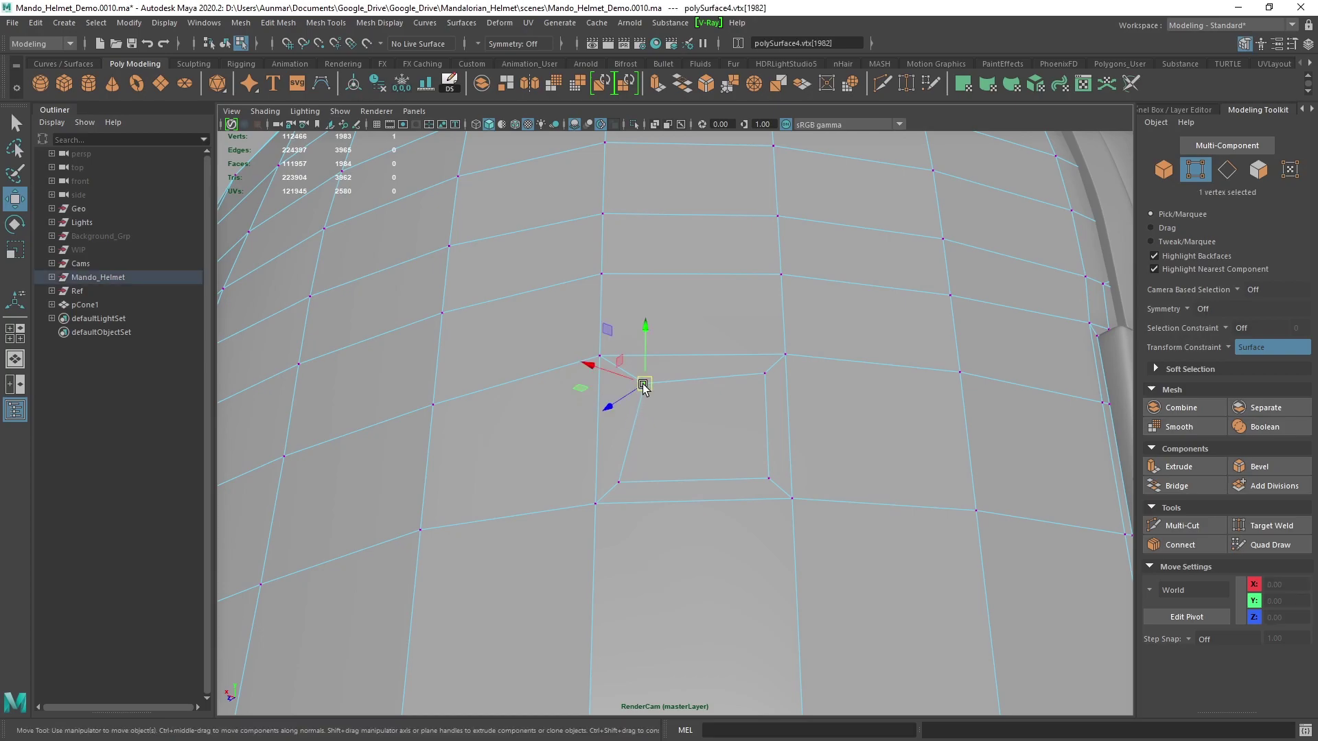
pyautogui.click(763, 374)
pyautogui.moveTo(763, 375)
pyautogui.mouseDown()
pyautogui.moveTo(706, 394)
pyautogui.moveTo(699, 424)
pyautogui.moveTo(752, 389)
pyautogui.mouseUp()
pyautogui.keyDown('alt'); pyautogui.moveTo(776, 445); pyautogui.dragTo(754, 322); pyautogui.keyUp('alt')
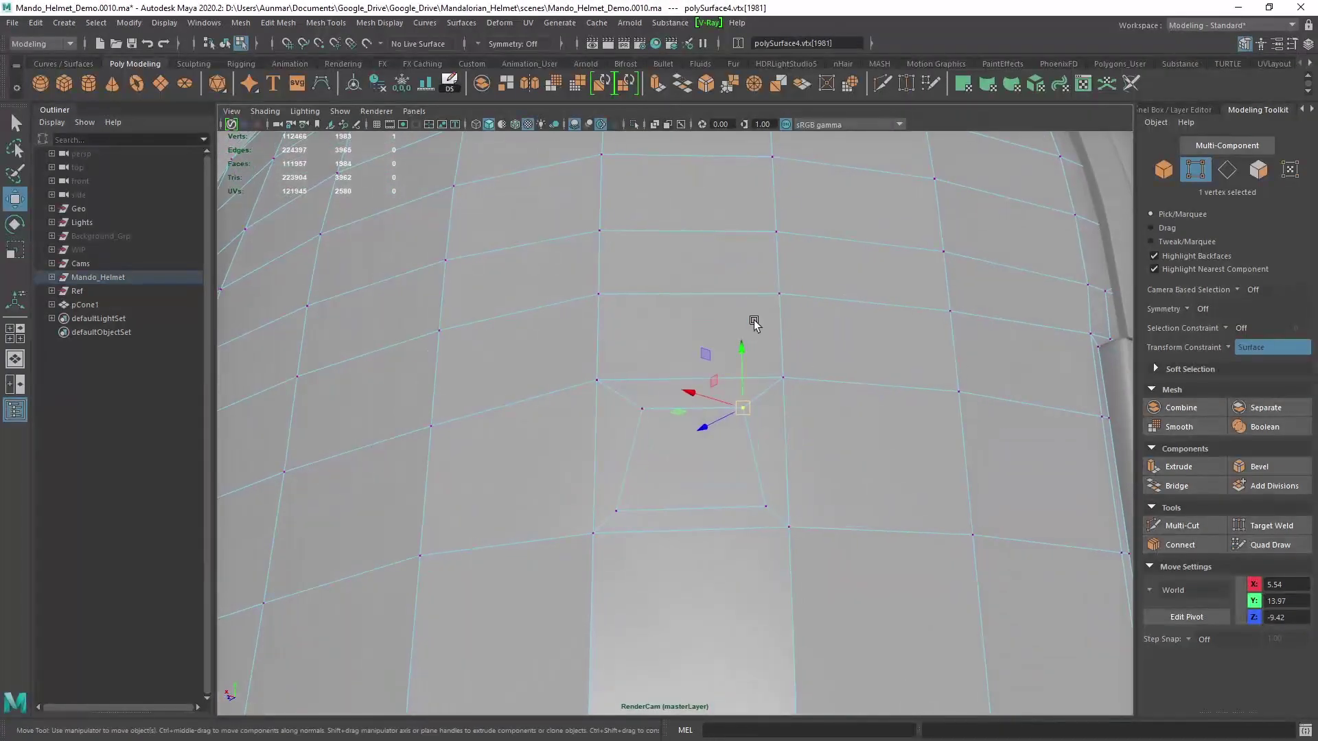
# Step: Undo the vertex slides and the face extrusion on the back of the helmet
pyautogui.click(1233, 344)
pyautogui.click(1256, 350)
pyautogui.keyDown('alt'); pyautogui.moveTo(809, 285); pyautogui.dragTo(843, 363, button='right'); pyautogui.keyUp('alt')
pyautogui.hotkey('ctrl', 'z')
pyautogui.hotkey('ctrl', 'z')
pyautogui.hotkey('ctrl', 'z')
pyautogui.hotkey('ctrl', 'z')
pyautogui.hotkey('ctrl', 'z')
pyautogui.hotkey('ctrl', 'z')
pyautogui.hotkey('ctrl', 'z')
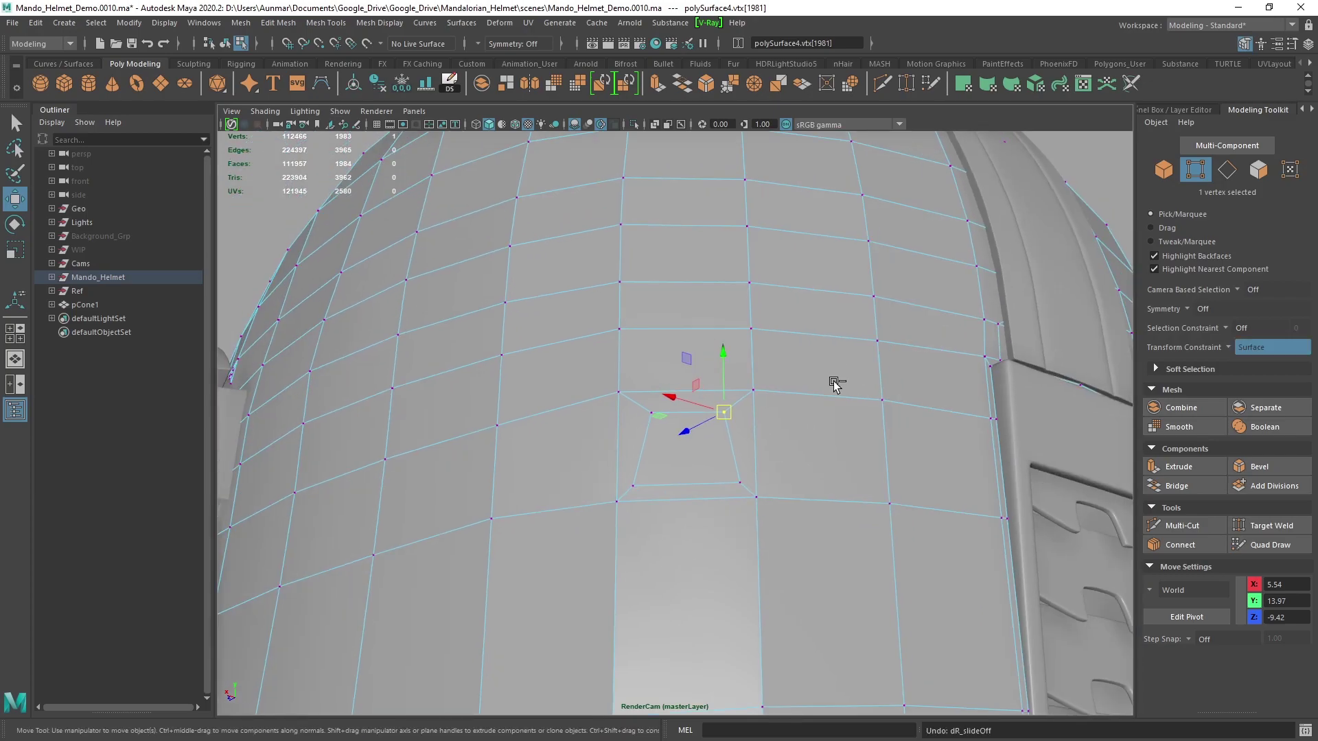
pyautogui.hotkey('ctrl', 'z')
pyautogui.hotkey('ctrl', 'z')
pyautogui.hotkey('ctrl', 'z')
pyautogui.hotkey('ctrl', 'z')
pyautogui.hotkey('ctrl', 'z')
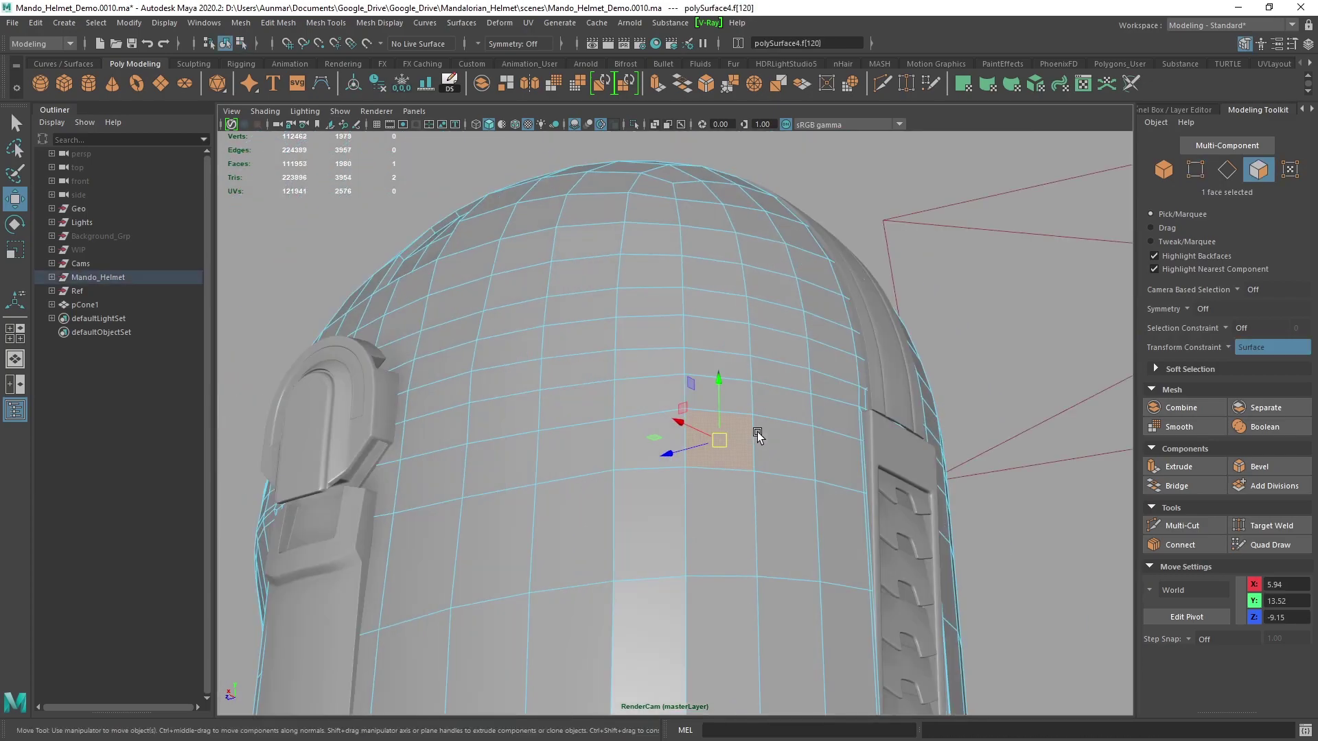
# Step: Select the vertical edge loop on the helmet's back in edge mode and set the transform constraint to Off
pyautogui.keyDown('alt'); pyautogui.moveTo(756, 434); pyautogui.dragTo(734, 416); pyautogui.keyUp('alt')
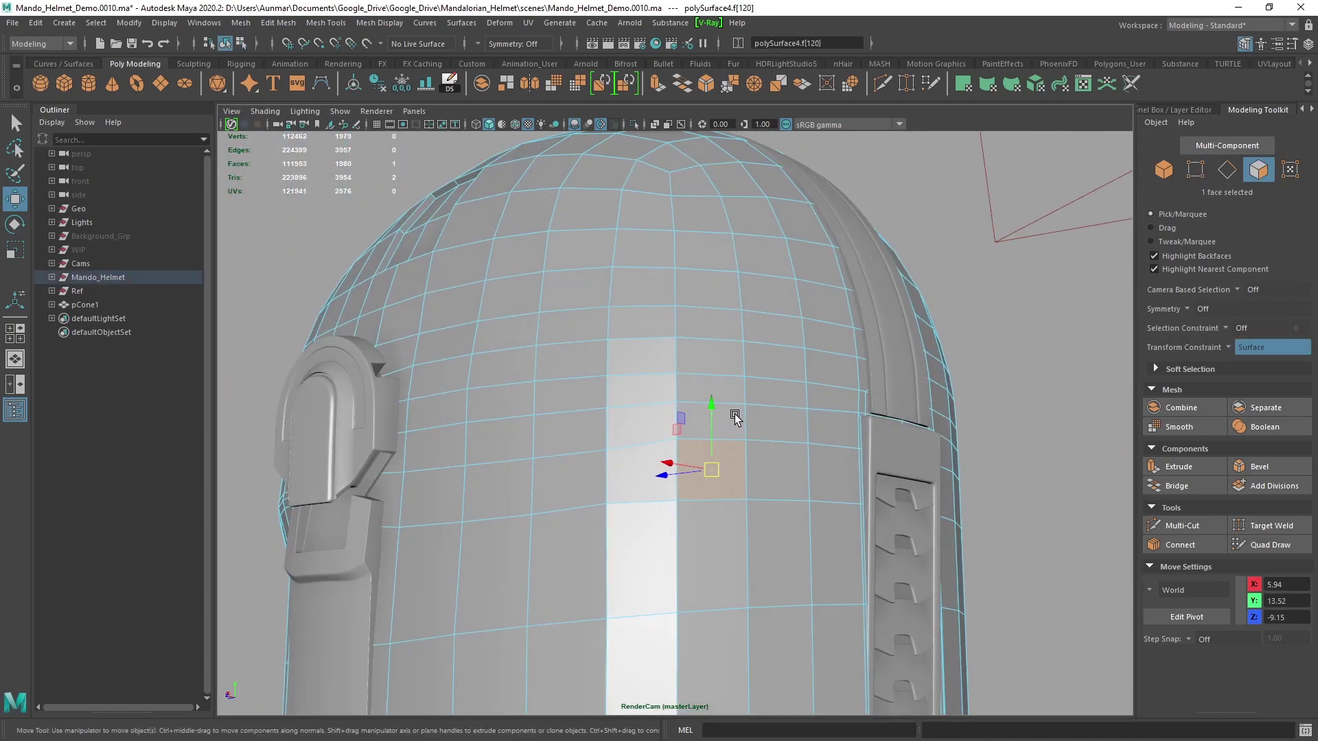
pyautogui.press('q')
pyautogui.keyDown('alt'); pyautogui.moveTo(652, 305); pyautogui.dragTo(614, 254); pyautogui.keyUp('alt')
pyautogui.rightClick(643, 306)
pyautogui.moveTo(644, 306); pyautogui.dragTo(645, 267, button='right')
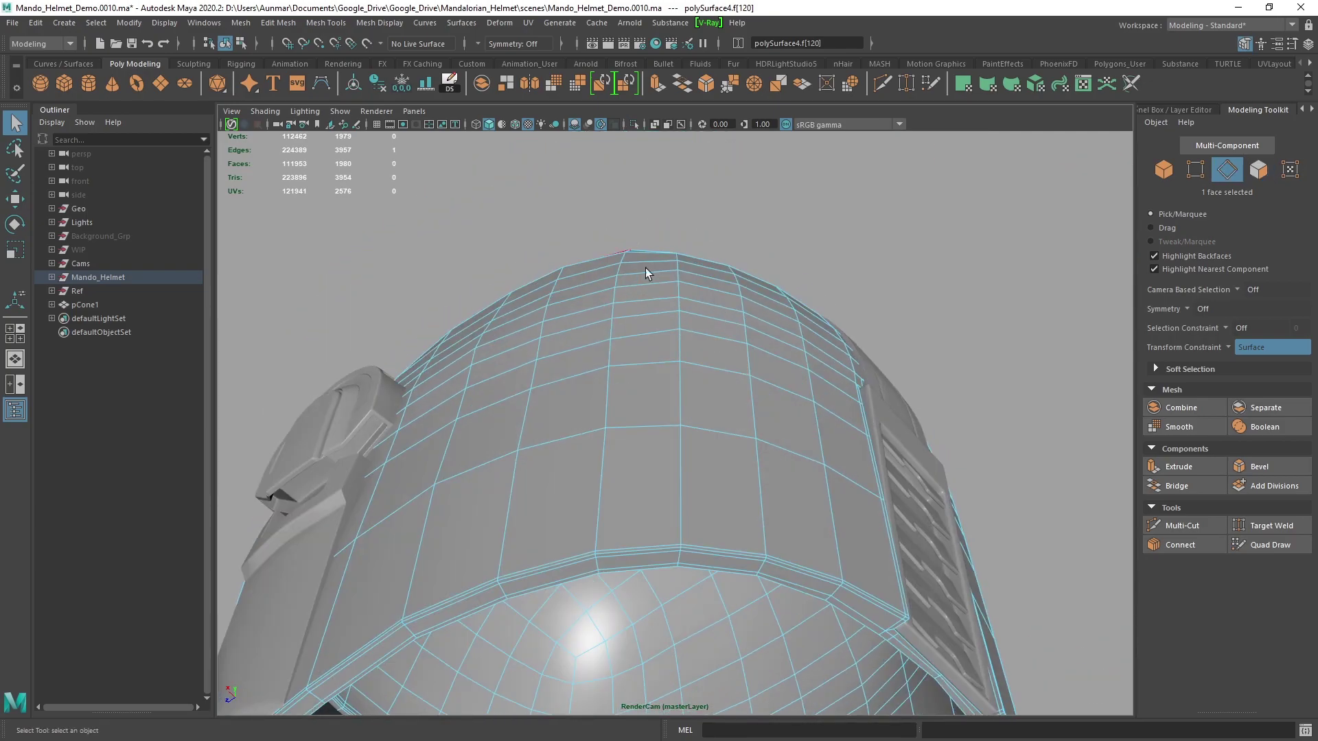
pyautogui.scroll(4, 659, 288)
pyautogui.click(674, 307)
pyautogui.doubleClick(681, 309)
pyautogui.press('w')
pyautogui.scroll(-3, 693, 362)
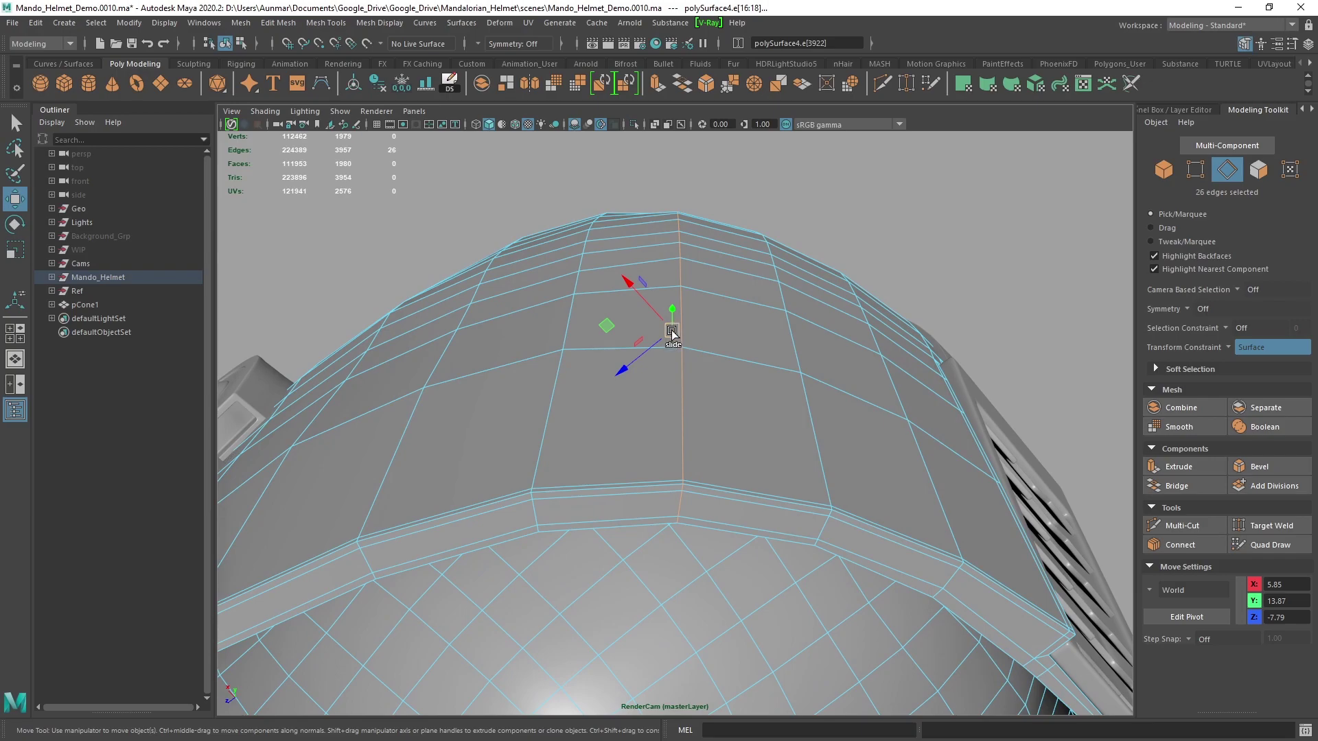
pyautogui.click(1269, 347)
pyautogui.click(1256, 351)
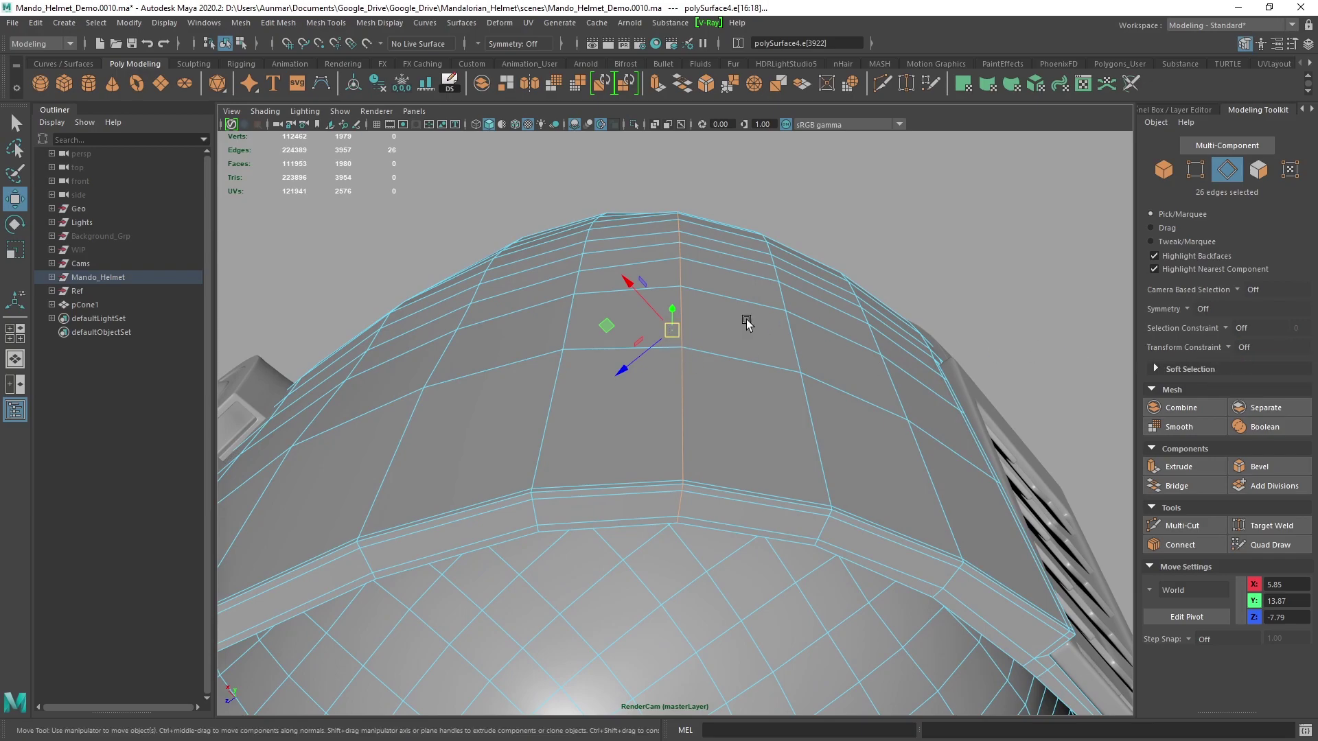
# Step: Slide the selected vertical edge loop on the helmet's back sideways along the helmet surface
pyautogui.scroll(2, 697, 328)
pyautogui.moveTo(664, 317)
pyautogui.keyDown('ctrl'); pyautogui.keyDown('shift'); pyautogui.mouseDown()
pyautogui.moveTo(599, 319)
pyautogui.moveTo(671, 329)
pyautogui.mouseUp(); pyautogui.keyUp('shift'); pyautogui.keyUp('ctrl')
pyautogui.moveTo(671, 330)
pyautogui.keyDown('shift'); pyautogui.mouseDown(button='middle')
pyautogui.moveTo(636, 323)
pyautogui.moveTo(651, 326)
pyautogui.mouseUp(button='middle'); pyautogui.keyUp('shift')
pyautogui.keyDown('alt'); pyautogui.moveTo(691, 355); pyautogui.dragTo(652, 355); pyautogui.keyUp('alt')
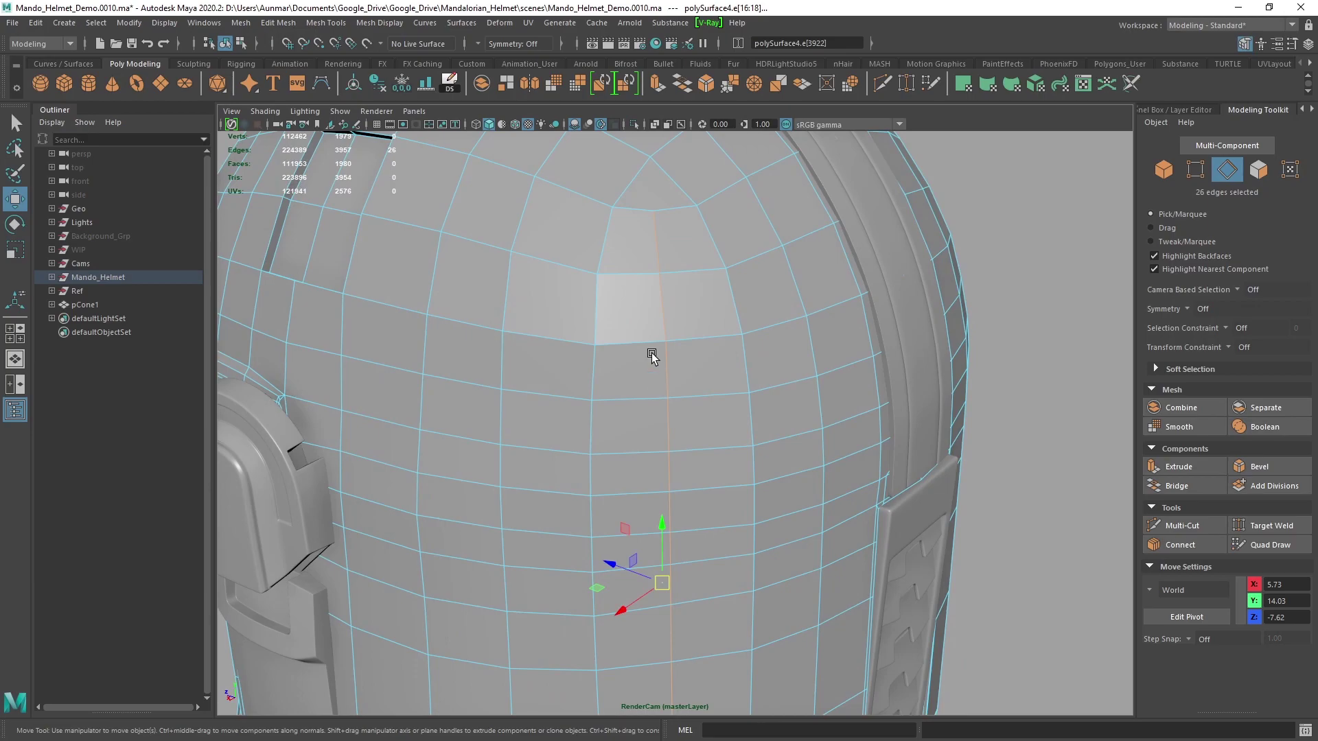
# Step: Select a partial stretch of the vertical edge loop between two picked edges and nudge it slightly sideways
pyautogui.click(655, 251)
pyautogui.keyDown('alt'); pyautogui.moveTo(655, 250); pyautogui.dragTo(669, 347); pyautogui.keyUp('alt')
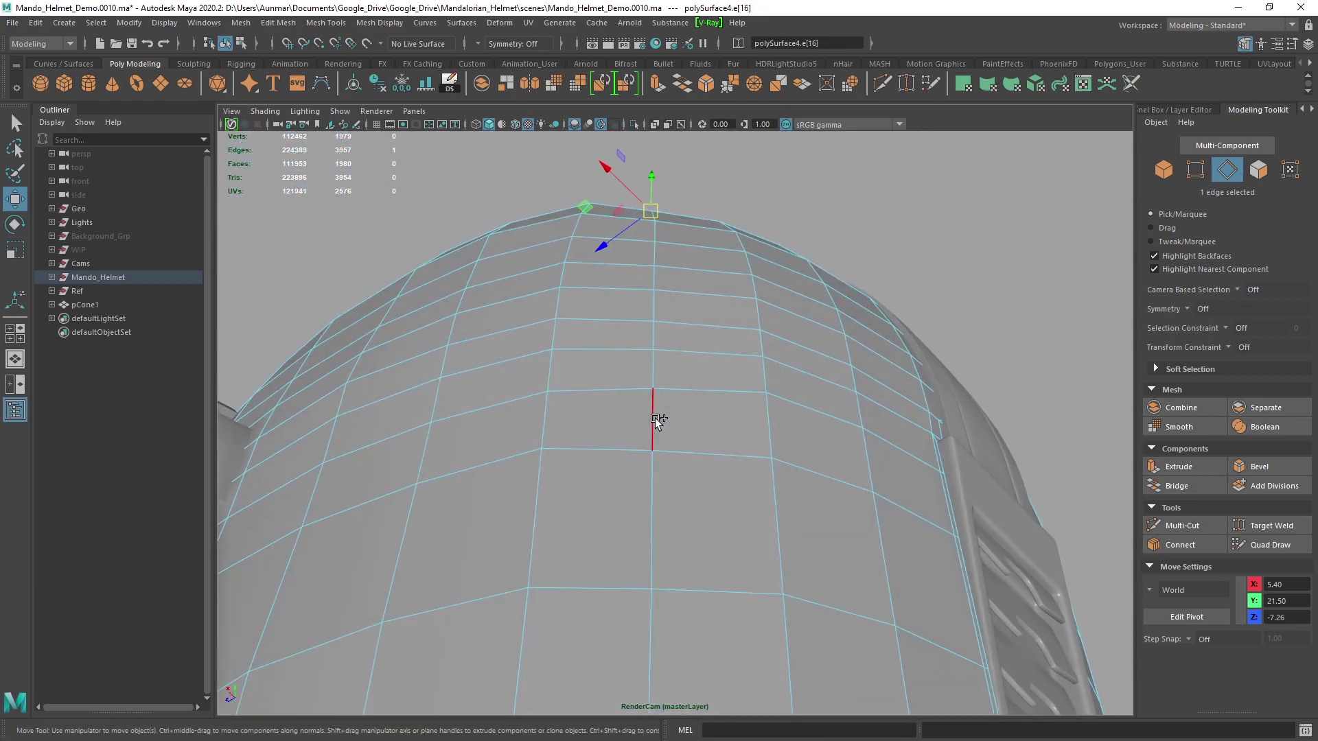
pyautogui.doubleClick(654, 418)
pyautogui.keyDown('alt'); pyautogui.moveTo(656, 438); pyautogui.dragTo(867, 382); pyautogui.keyUp('alt')
pyautogui.press('q')
pyautogui.press('w')
pyautogui.moveTo(864, 383)
pyautogui.keyDown('ctrl'); pyautogui.mouseDown(button='middle')
pyautogui.moveTo(876, 384)
pyautogui.moveTo(844, 381)
pyautogui.moveTo(873, 385)
pyautogui.mouseUp(button='middle'); pyautogui.keyUp('ctrl')
pyautogui.keyDown('alt'); pyautogui.moveTo(800, 395); pyautogui.dragTo(702, 206); pyautogui.keyUp('alt')
# Step: Select the partial vertical loop between an edge near the crown and one lower on the helmet's back
pyautogui.doubleClick(730, 328)
pyautogui.click(675, 174)
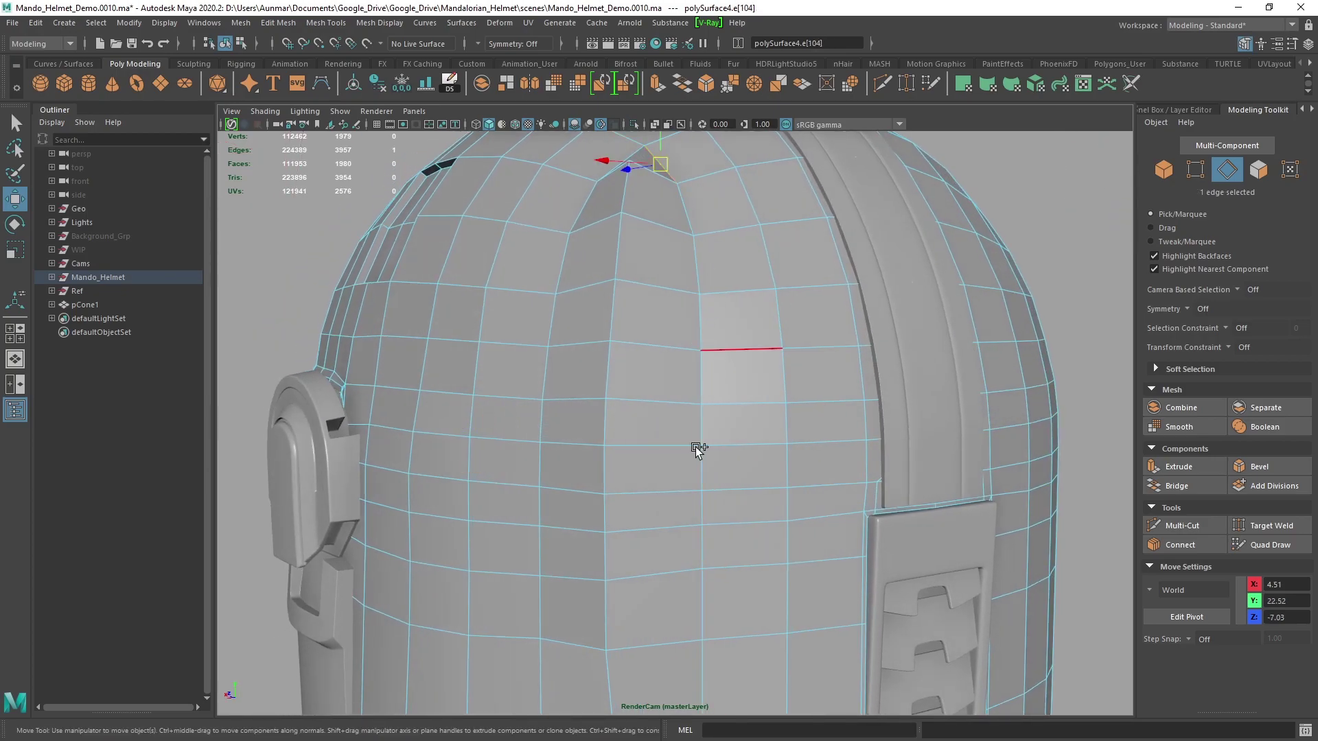
pyautogui.keyDown('shift'); pyautogui.doubleClick(703, 591); pyautogui.keyUp('shift')
pyautogui.keyDown('alt'); pyautogui.moveTo(700, 588); pyautogui.dragTo(614, 261); pyautogui.keyUp('alt')
pyautogui.scroll(2, 594, 464)
pyautogui.keyDown('alt'); pyautogui.moveTo(629, 195); pyautogui.dragTo(764, 272); pyautogui.keyUp('alt')
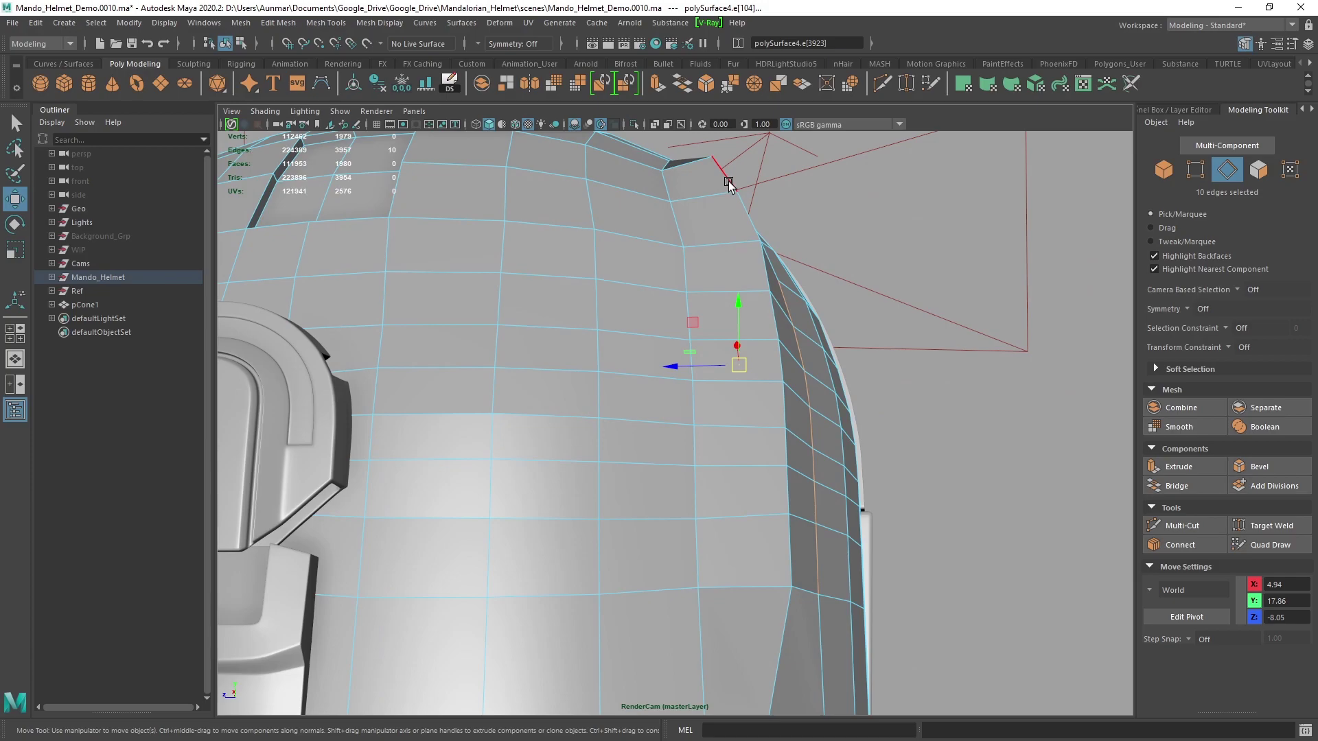
# Step: Select a five-edge stretch of the vertical loop on the helmet's back and move it sideways
pyautogui.click(728, 184)
pyautogui.click(758, 260)
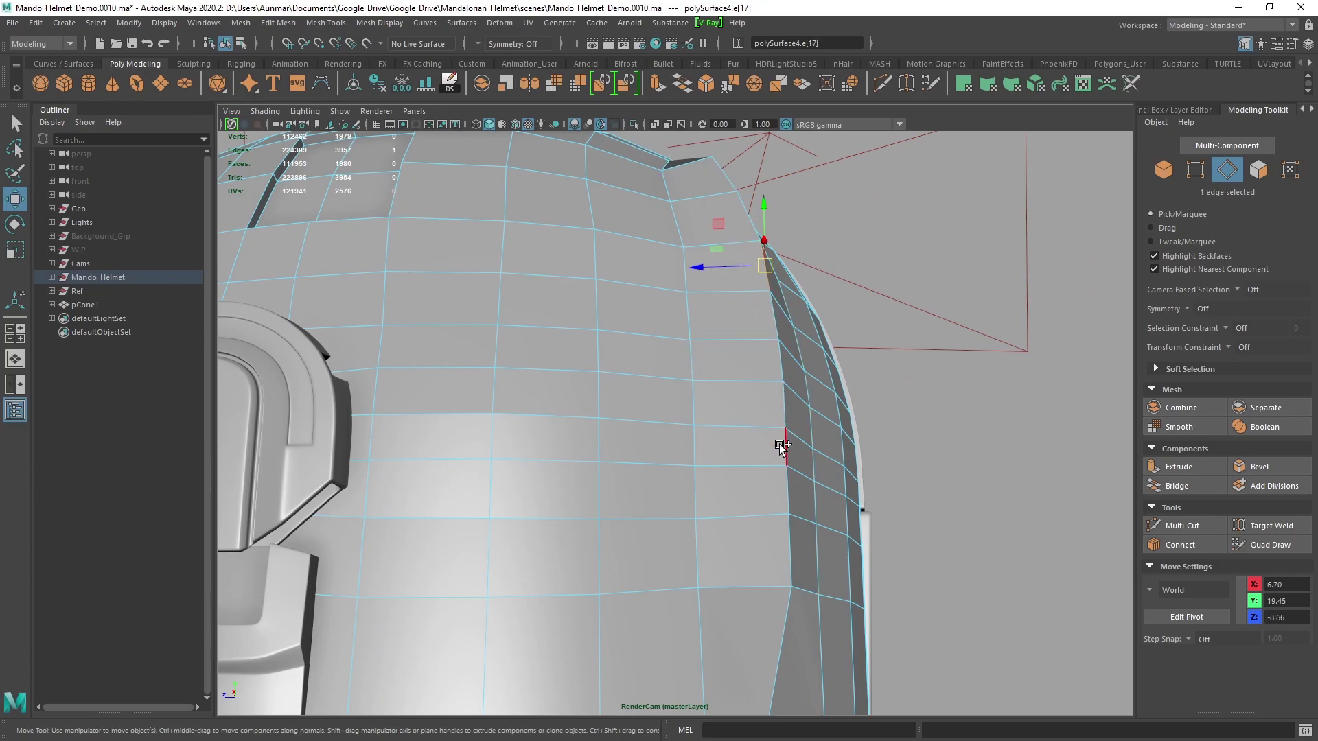
pyautogui.keyDown('shift'); pyautogui.doubleClick(779, 448); pyautogui.keyUp('shift')
pyautogui.keyDown('alt'); pyautogui.moveTo(780, 449); pyautogui.dragTo(825, 483); pyautogui.keyUp('alt')
pyautogui.scroll(2, 778, 475)
pyautogui.moveTo(944, 456); pyautogui.dragTo(919, 459, button='middle')
pyautogui.keyDown('alt'); pyautogui.moveTo(918, 460); pyautogui.dragTo(765, 416); pyautogui.keyUp('alt')
pyautogui.press('q')
pyautogui.keyDown('alt'); pyautogui.moveTo(729, 259); pyautogui.dragTo(836, 214); pyautogui.keyUp('alt')
pyautogui.keyDown('alt'); pyautogui.moveTo(524, 397); pyautogui.dragTo(774, 390); pyautogui.keyUp('alt')
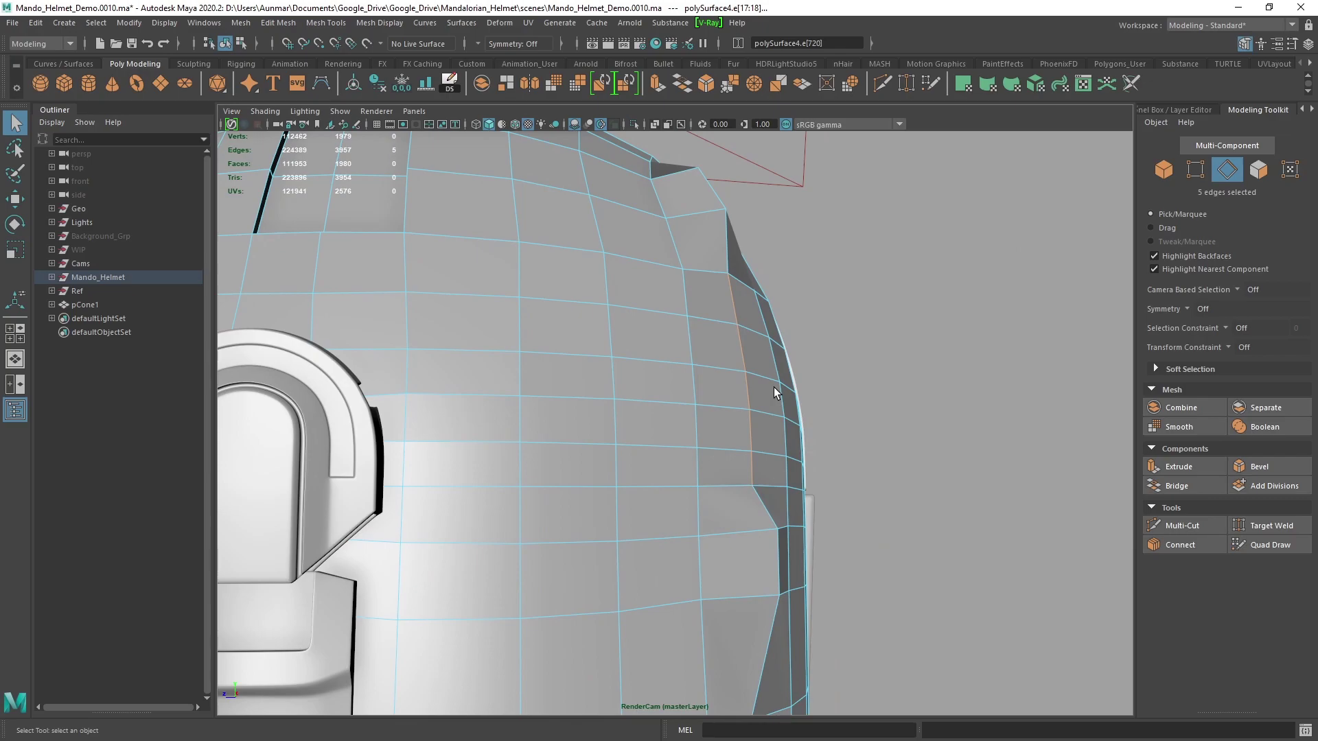
pyautogui.keyDown('alt'); pyautogui.moveTo(776, 385); pyautogui.dragTo(739, 394); pyautogui.keyUp('alt')
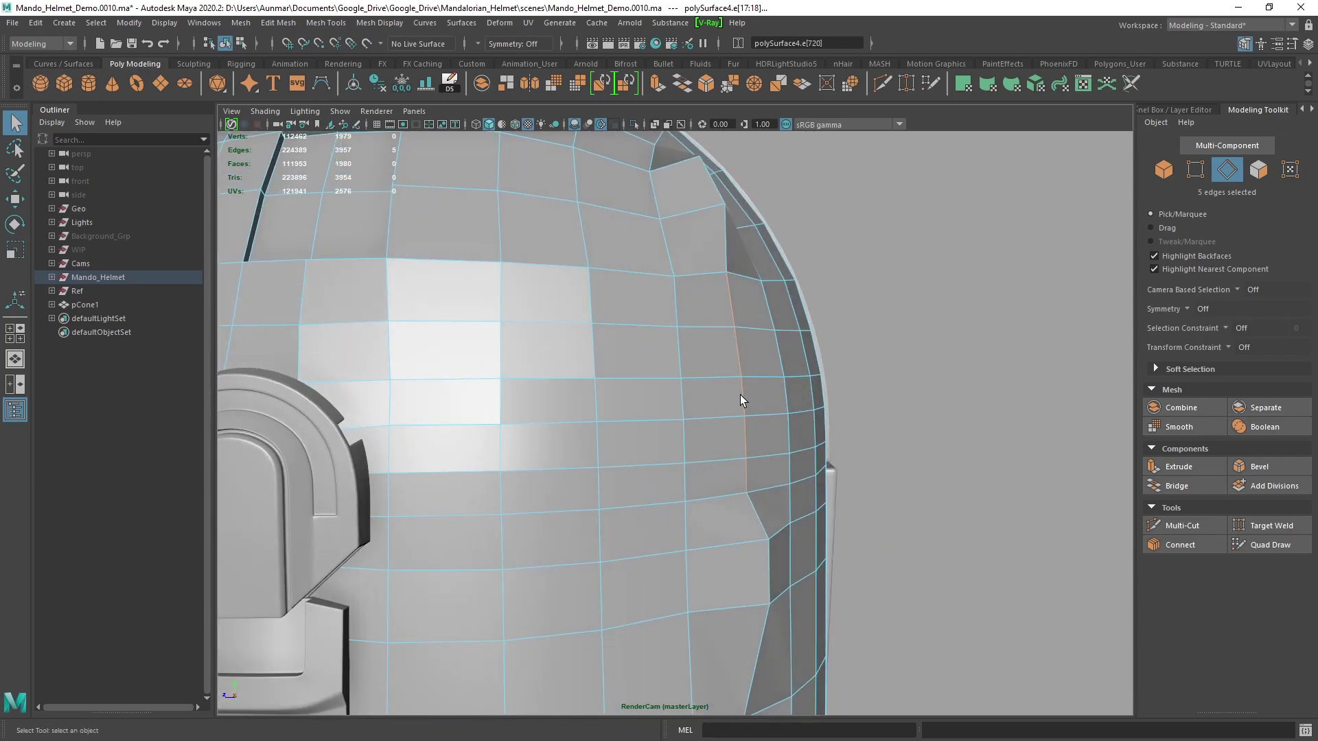
# Step: Undo the move of the five-edge stretch and its selection
pyautogui.hotkey('ctrl', 'z')
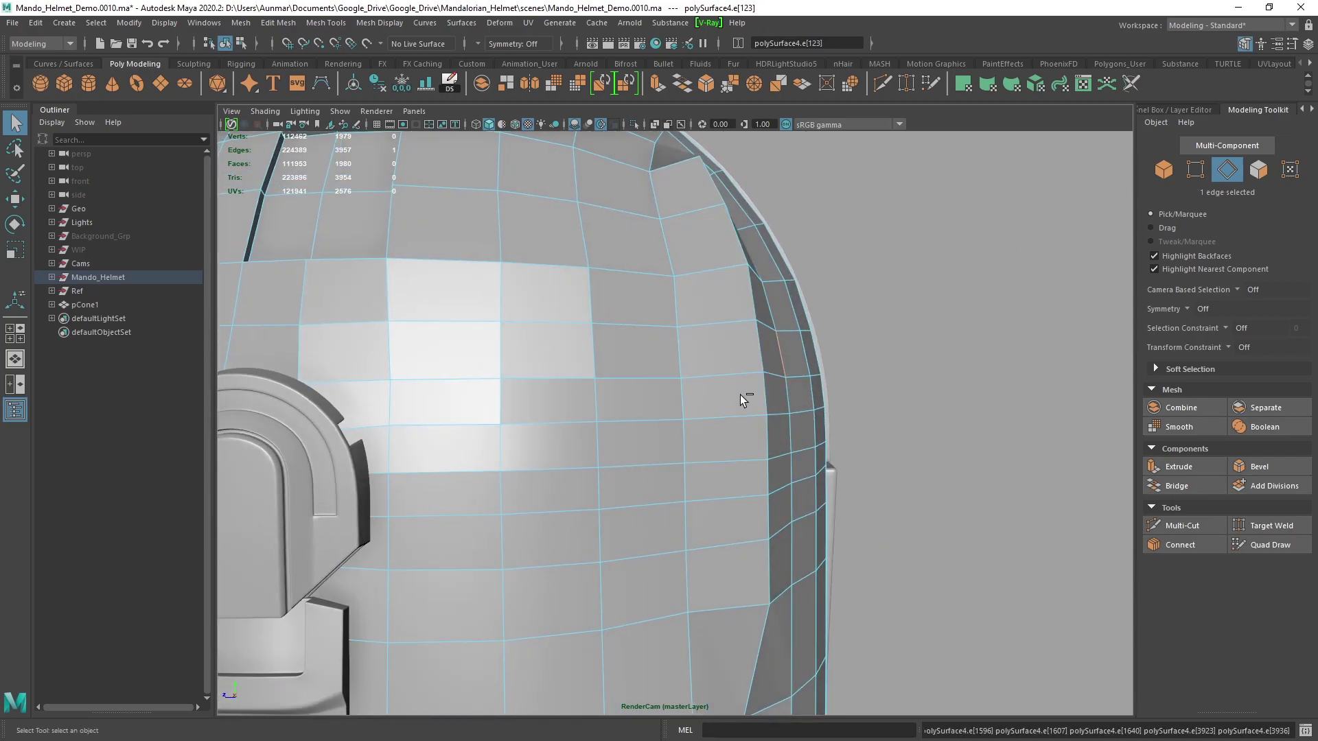
pyautogui.hotkey('ctrl', 'z')
pyautogui.keyDown('alt'); pyautogui.moveTo(740, 394); pyautogui.dragTo(670, 401); pyautogui.keyUp('alt')
# Step: In face mode, select the row of faces beside the dome's central band and continue it around the end
pyautogui.keyDown('alt'); pyautogui.moveTo(680, 398); pyautogui.dragTo(645, 201); pyautogui.keyUp('alt')
pyautogui.moveTo(648, 202); pyautogui.dragTo(586, 246, button='right')
pyautogui.keyDown('alt'); pyautogui.moveTo(700, 285); pyautogui.dragTo(707, 364); pyautogui.keyUp('alt')
pyautogui.click(554, 476)
pyautogui.moveTo(550, 479)
pyautogui.keyDown('alt'); pyautogui.mouseDown()
pyautogui.moveTo(570, 481)
pyautogui.moveTo(561, 474)
pyautogui.mouseUp(); pyautogui.keyUp('alt')
pyautogui.click(855, 413)
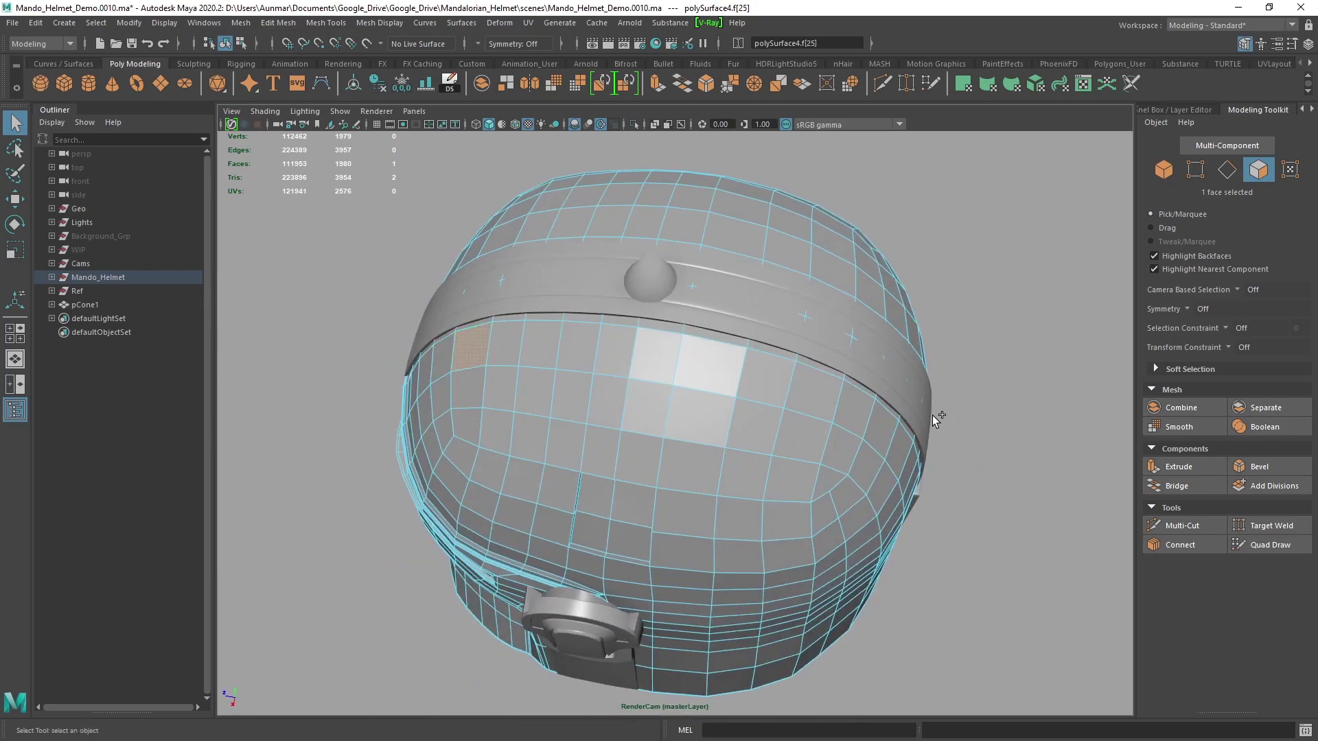
pyautogui.keyDown('shift'); pyautogui.doubleClick(851, 409); pyautogui.keyUp('shift')
pyautogui.keyDown('shift'); pyautogui.click(830, 479); pyautogui.keyUp('shift')
pyautogui.keyDown('shift'); pyautogui.click(839, 449); pyautogui.keyUp('shift')
pyautogui.keyDown('shift'); pyautogui.click(781, 478); pyautogui.keyUp('shift')
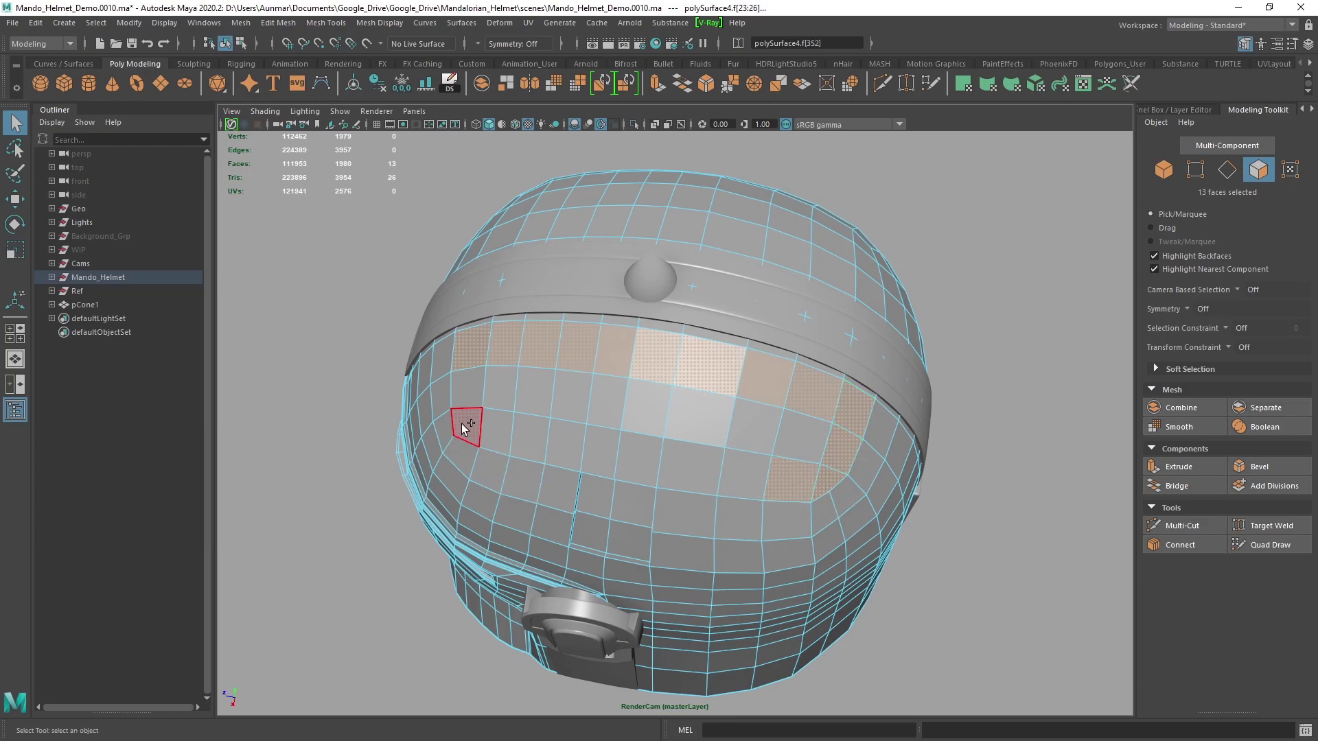
# Step: Add the two remaining face rows to complete the solid patch of faces beside the central band
pyautogui.keyDown('shift'); pyautogui.click(461, 425); pyautogui.keyUp('shift')
pyautogui.keyDown('shift'); pyautogui.doubleClick(459, 397); pyautogui.keyUp('shift')
pyautogui.hotkey('ctrl', 'z')
pyautogui.keyDown('shift'); pyautogui.click(493, 431); pyautogui.keyUp('shift')
pyautogui.keyDown('shift'); pyautogui.doubleClick(794, 441); pyautogui.keyUp('shift')
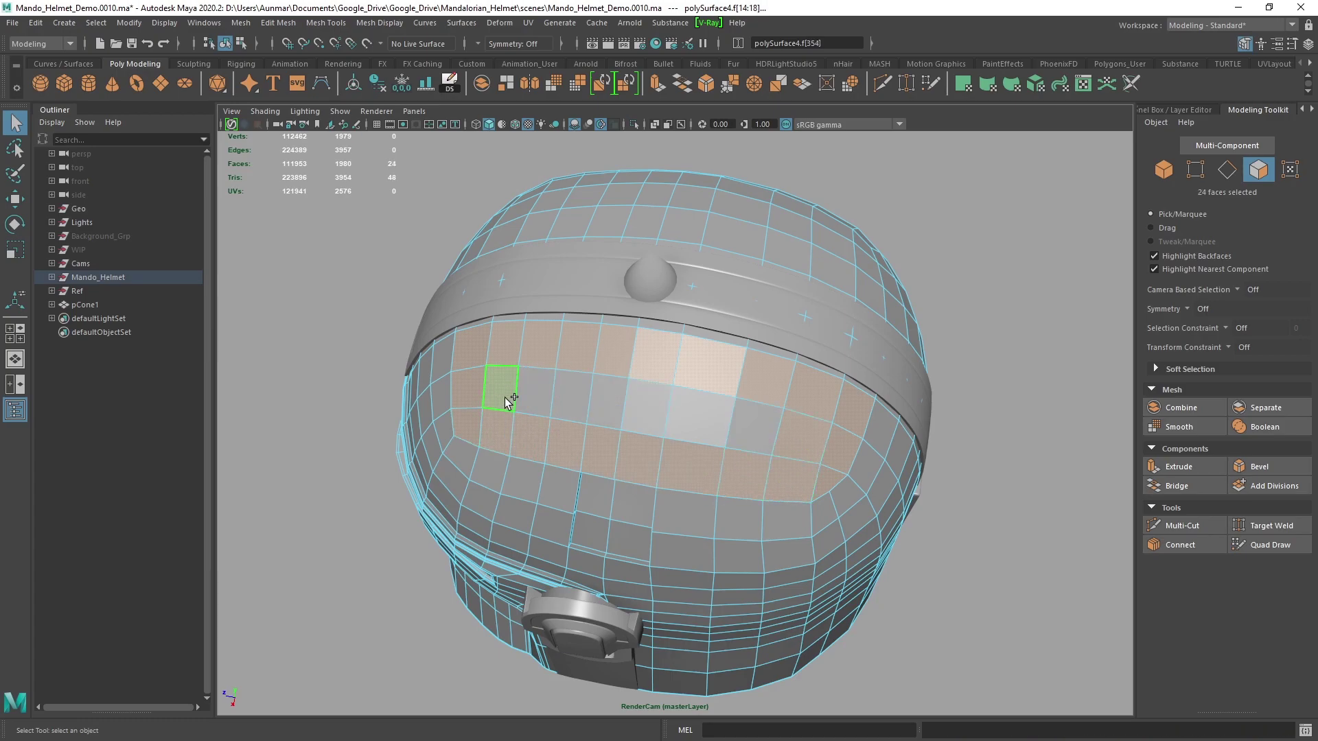
pyautogui.keyDown('shift'); pyautogui.click(499, 391); pyautogui.keyUp('shift')
pyautogui.keyDown('shift'); pyautogui.doubleClick(757, 431); pyautogui.keyUp('shift')
pyautogui.keyDown('alt'); pyautogui.moveTo(758, 431); pyautogui.dragTo(661, 401); pyautogui.keyUp('alt')
pyautogui.keyDown('alt'); pyautogui.moveTo(723, 362); pyautogui.dragTo(723, 387, button='middle'); pyautogui.keyUp('alt')
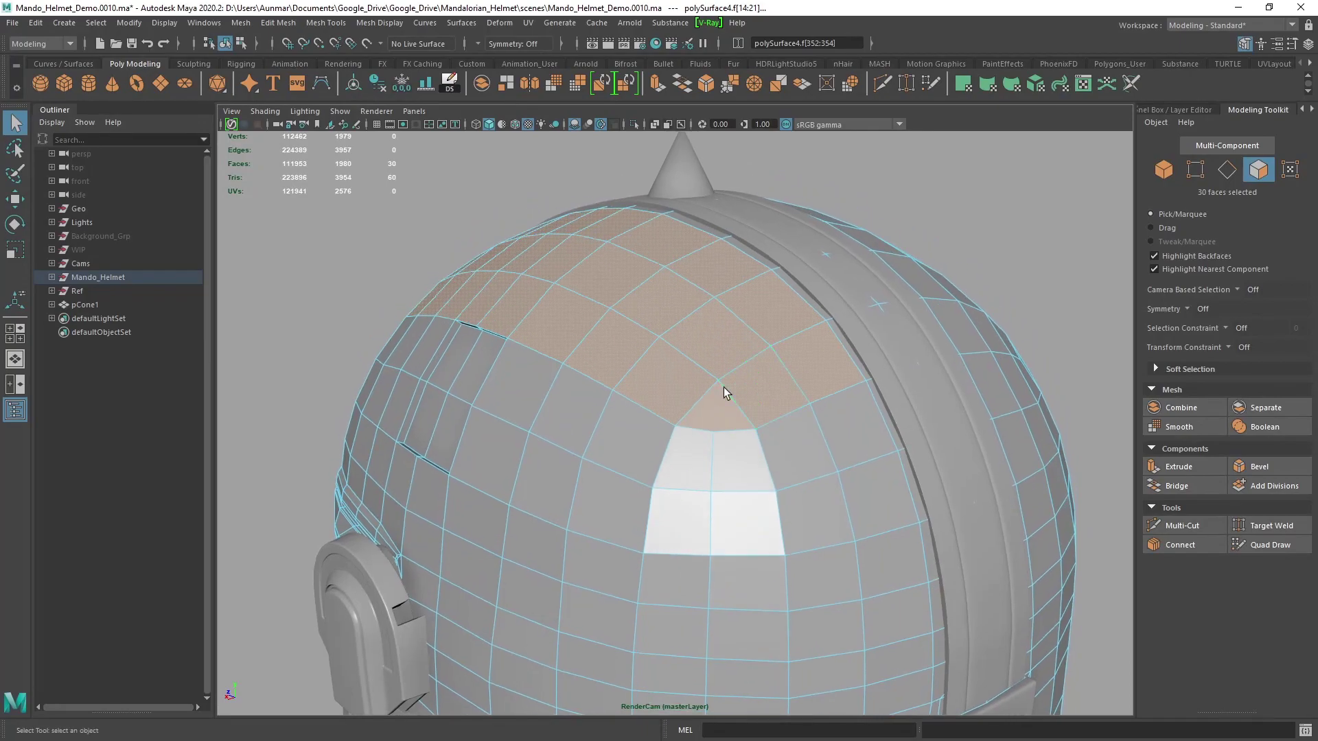
# Step: Convert the face patch selection to its perimeter edges and bevel them
pyautogui.keyDown('shift'); pyautogui.rightClick(679, 302); pyautogui.keyUp('shift')
pyautogui.keyDown('shift'); pyautogui.rightClick(680, 302); pyautogui.keyUp('shift')
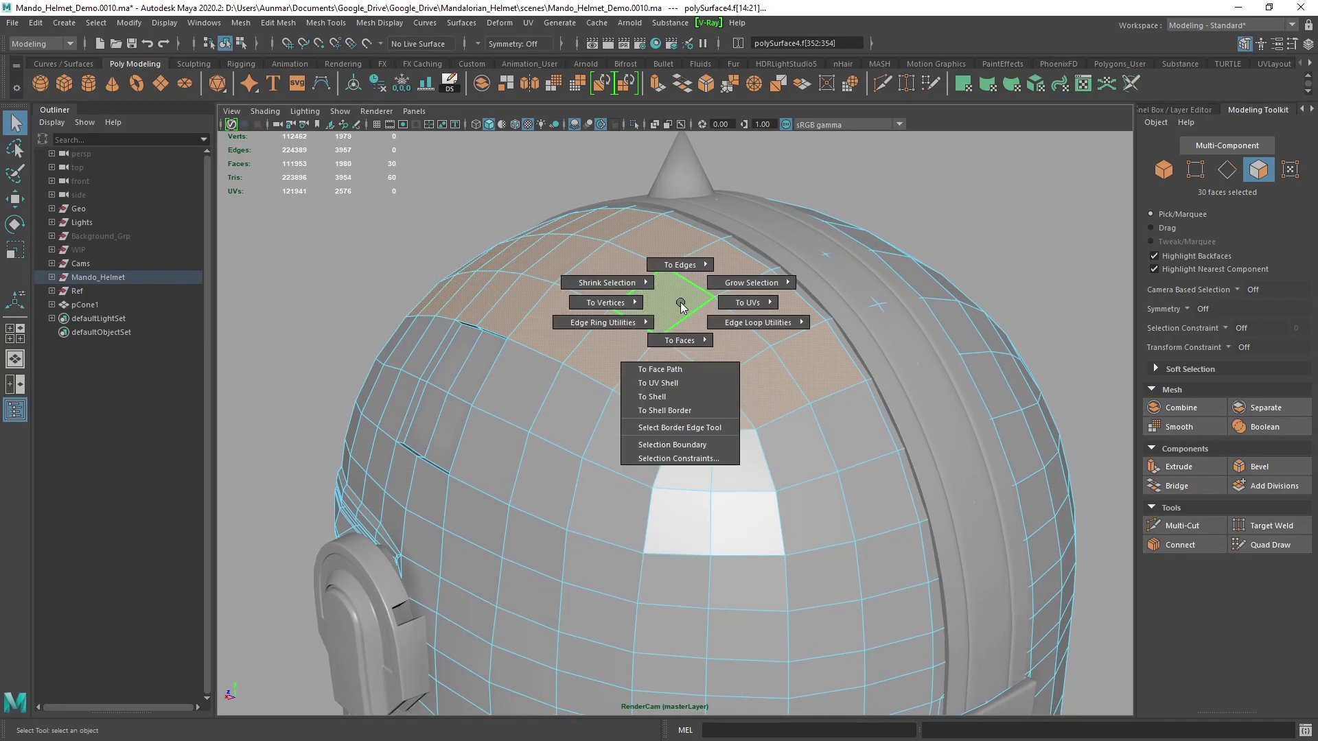
pyautogui.keyDown('shift'); pyautogui.moveTo(680, 302); pyautogui.dragTo(720, 256, button='right'); pyautogui.keyUp('shift')
pyautogui.keyDown('alt'); pyautogui.moveTo(720, 256); pyautogui.dragTo(865, 310); pyautogui.keyUp('alt')
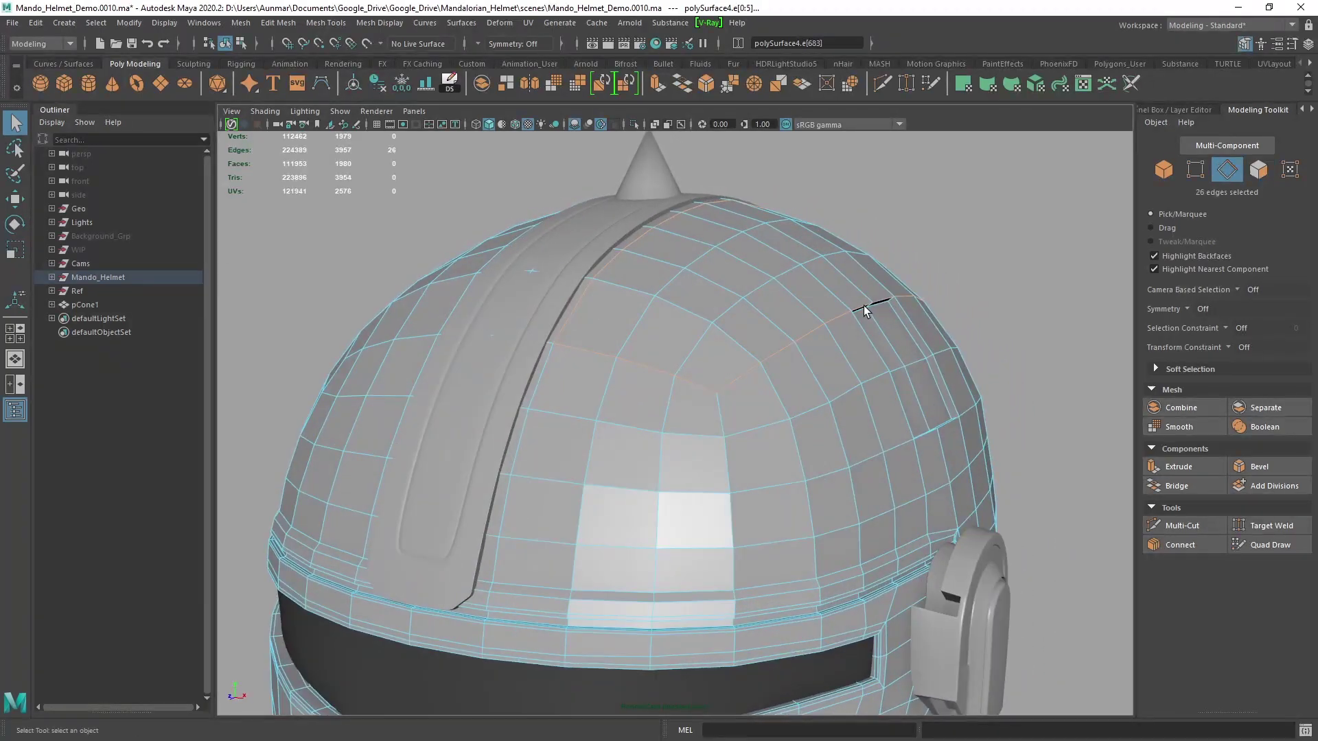
pyautogui.keyDown('shift'); pyautogui.rightClick(824, 278); pyautogui.keyUp('shift')
pyautogui.moveTo(824, 278); pyautogui.dragTo(895, 276, button='right')
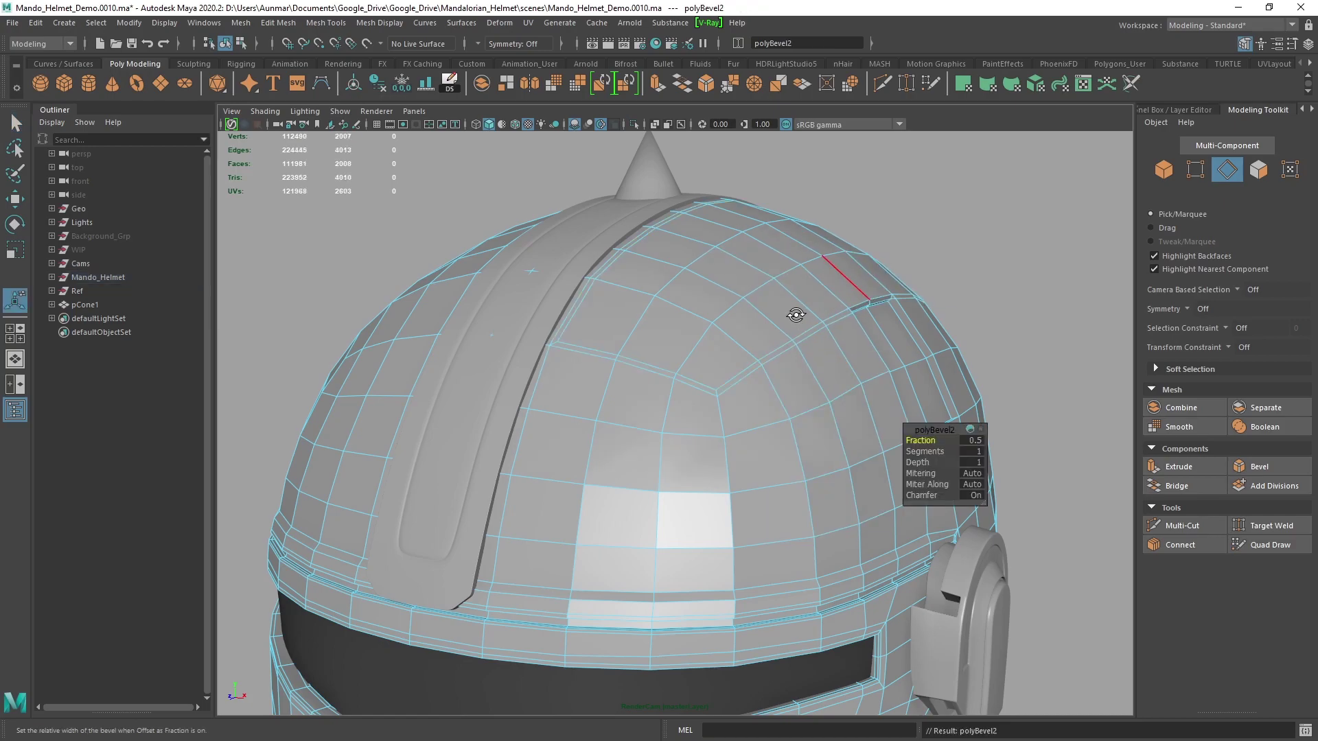
pyautogui.keyDown('alt'); pyautogui.moveTo(788, 315); pyautogui.dragTo(708, 335); pyautogui.keyUp('alt')
# Step: Undo the bevel and the perimeter conversion to restore the face patch selection
pyautogui.hotkey('ctrl', 'z')
pyautogui.hotkey('ctrl', 'z')
pyautogui.hotkey('ctrl', 'z')
pyautogui.keyDown('alt'); pyautogui.moveTo(800, 341); pyautogui.dragTo(751, 339); pyautogui.keyUp('alt')
pyautogui.press('q')
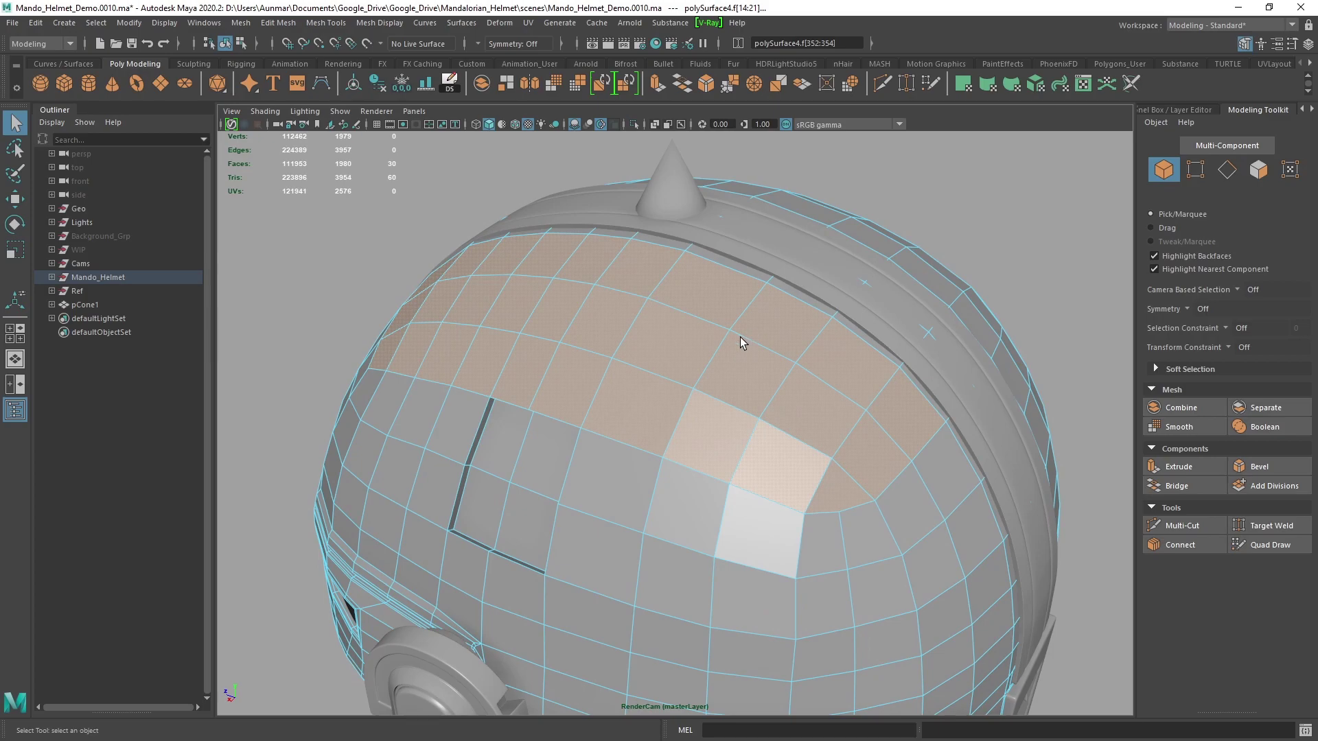
# Step: In edge mode, select three spaced edges on the side of the dome and convert them to full edge loops
pyautogui.press('F10')
pyautogui.click(729, 324)
pyautogui.keyDown('alt'); pyautogui.moveTo(643, 397); pyautogui.dragTo(729, 365); pyautogui.keyUp('alt')
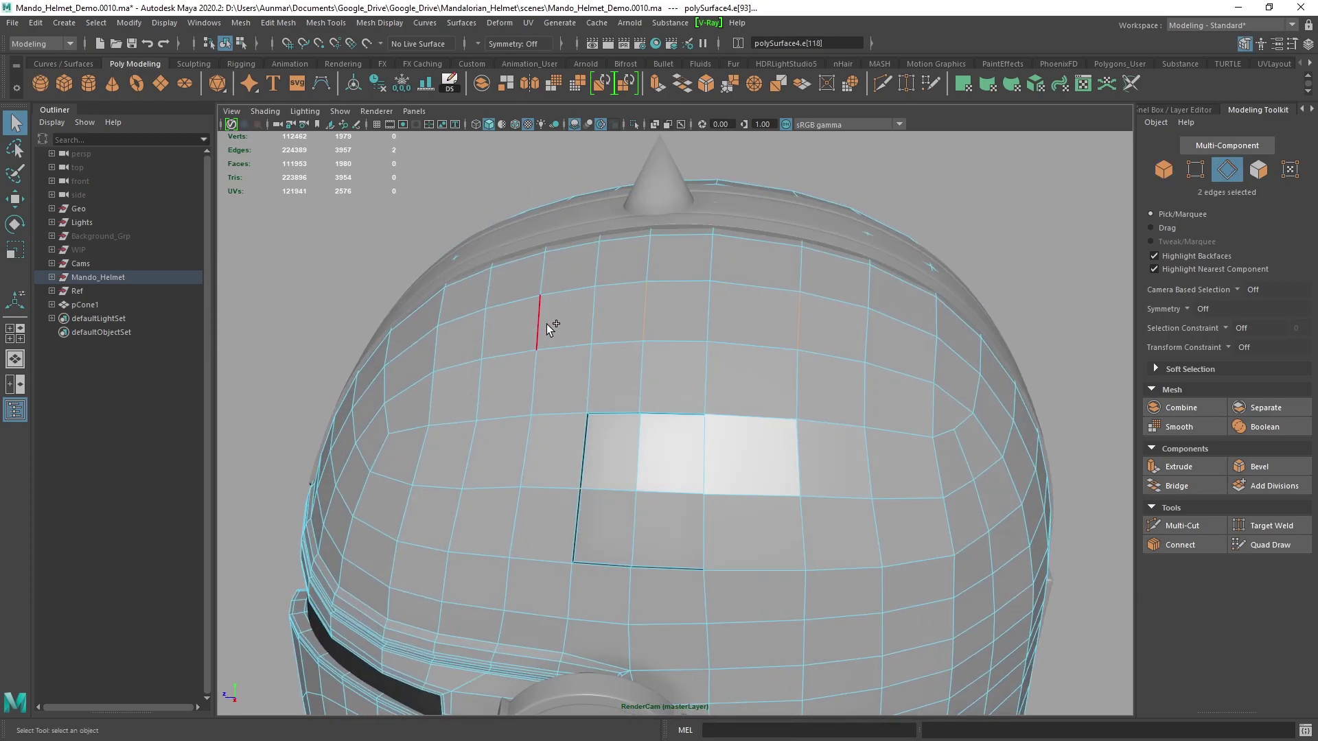
pyautogui.keyDown('shift'); pyautogui.click(439, 342); pyautogui.keyUp('shift')
pyautogui.keyDown('alt'); pyautogui.moveTo(439, 341); pyautogui.dragTo(670, 292); pyautogui.keyUp('alt')
pyautogui.keyDown('ctrl'); pyautogui.moveTo(669, 293); pyautogui.dragTo(748, 322, button='right'); pyautogui.keyUp('ctrl')
pyautogui.keyDown('alt'); pyautogui.moveTo(748, 323); pyautogui.dragTo(777, 348); pyautogui.keyUp('alt')
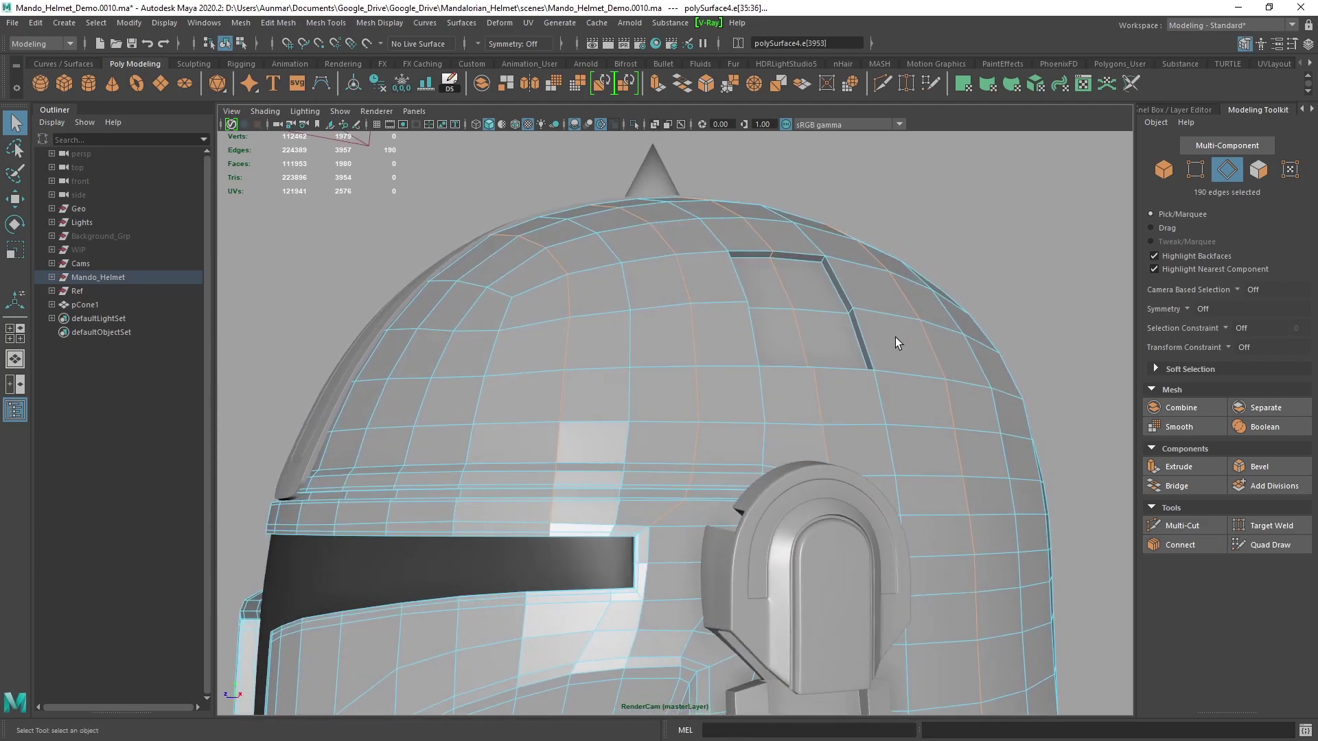
pyautogui.keyDown('alt'); pyautogui.moveTo(882, 332); pyautogui.dragTo(772, 288); pyautogui.keyUp('alt')
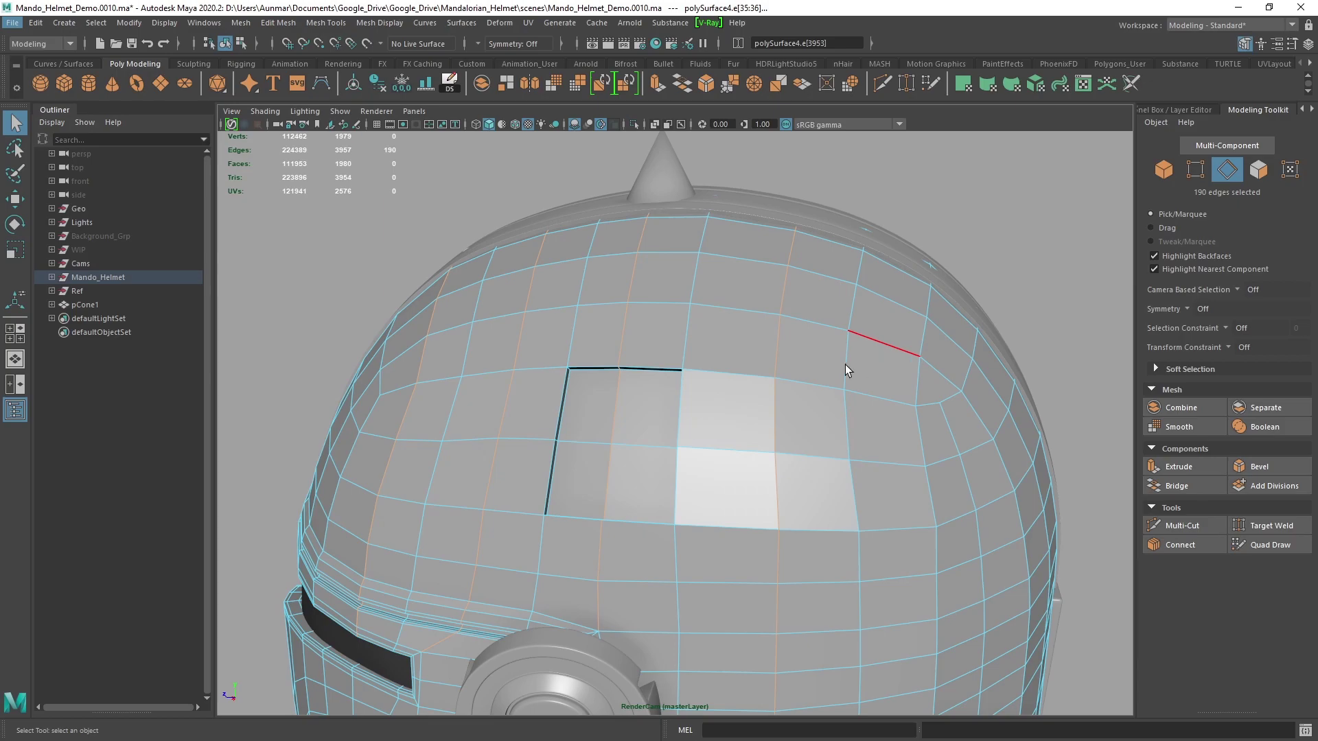
# Step: Select three spaced edges around the dome beside the central band, undoing the extra edge pick
pyautogui.keyDown('alt'); pyautogui.moveTo(837, 364); pyautogui.dragTo(940, 328); pyautogui.keyUp('alt')
pyautogui.keyDown('alt'); pyautogui.moveTo(467, 328); pyautogui.dragTo(666, 333); pyautogui.keyUp('alt')
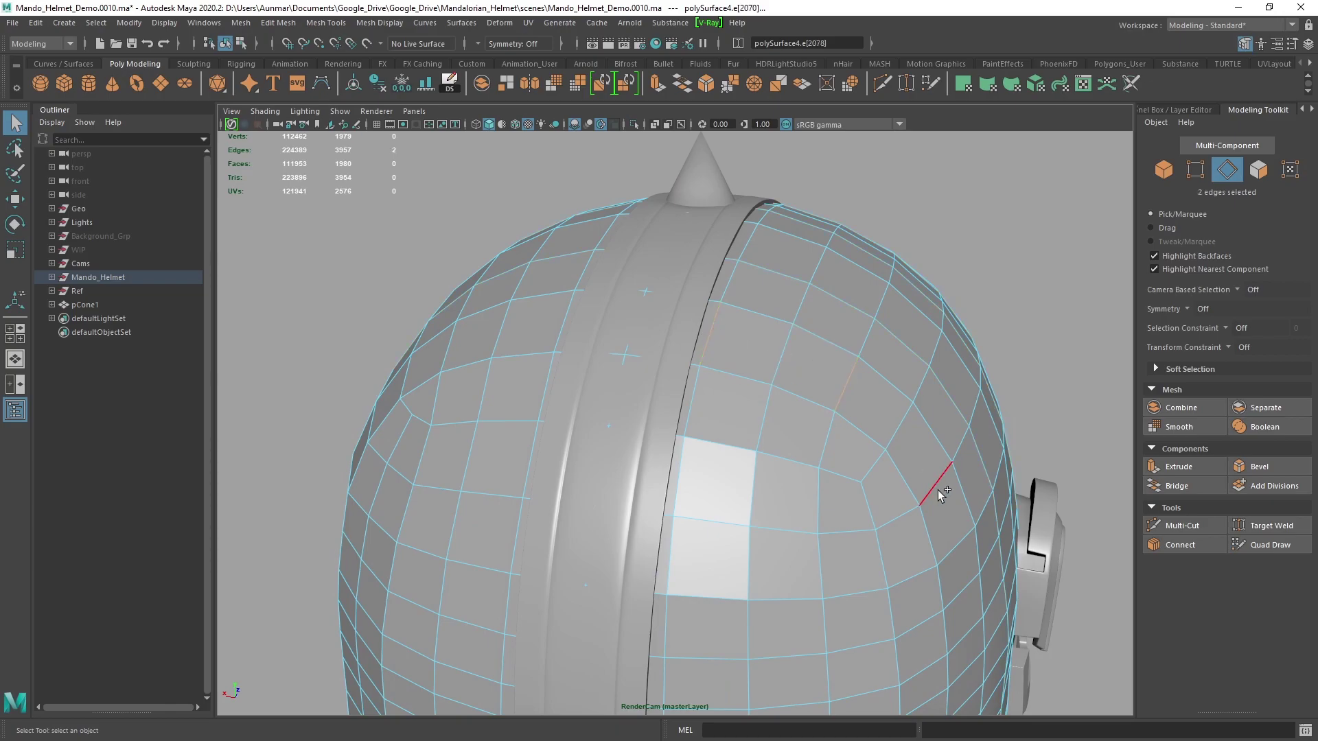
pyautogui.keyDown('shift'); pyautogui.click(962, 578); pyautogui.keyUp('shift')
pyautogui.keyDown('alt'); pyautogui.moveTo(961, 578); pyautogui.dragTo(920, 473); pyautogui.keyUp('alt')
pyautogui.keyDown('shift'); pyautogui.moveTo(920, 473); pyautogui.dragTo(919, 496, button='right'); pyautogui.keyUp('shift')
pyautogui.keyDown('ctrl'); pyautogui.rightClick(919, 496); pyautogui.keyUp('ctrl')
pyautogui.hotkey('ctrl', 'z')
pyautogui.hotkey('ctrl', 'z')
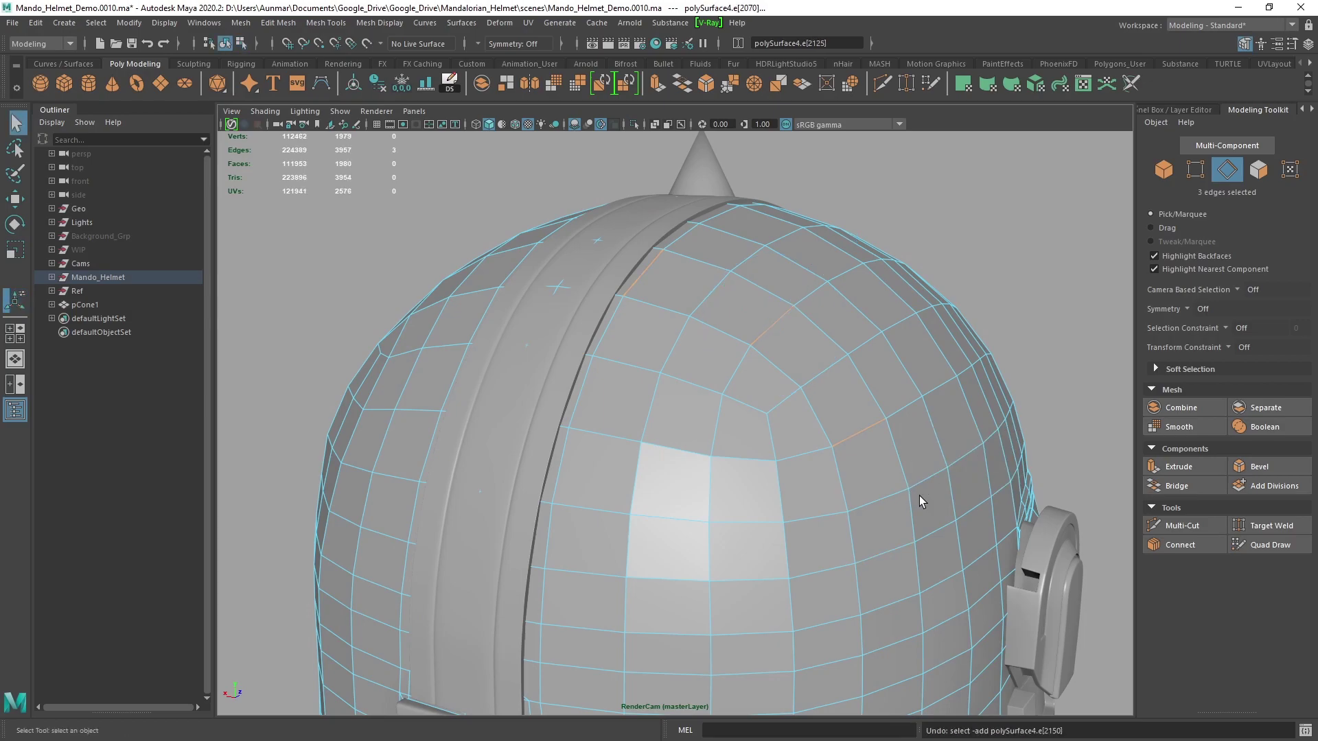
# Step: Add a fourth spaced edge to the selection and convert all four to full edge loops
pyautogui.keyDown('shift'); pyautogui.click(903, 537); pyautogui.keyUp('shift')
pyautogui.press('w')
pyautogui.keyDown('ctrl'); pyautogui.rightClick(891, 514); pyautogui.keyUp('ctrl')
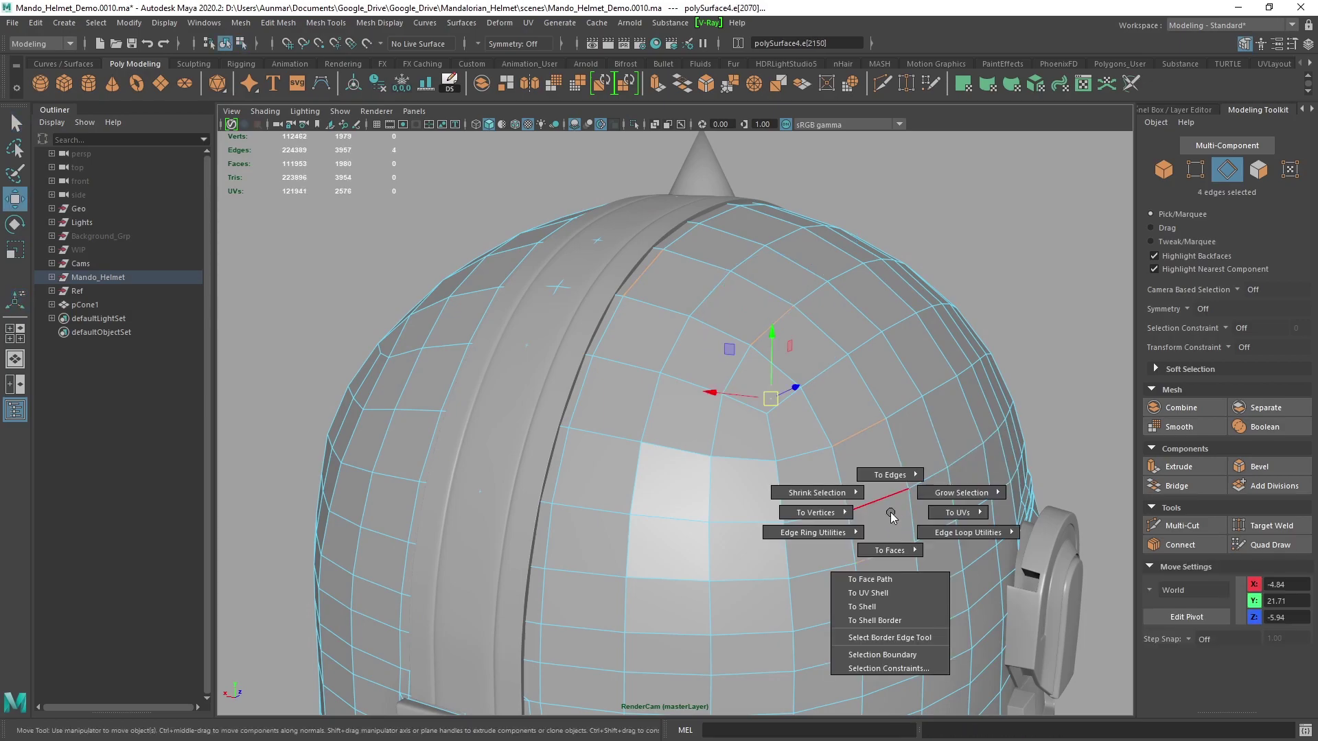
pyautogui.keyDown('ctrl'); pyautogui.moveTo(891, 516); pyautogui.dragTo(1005, 550, button='right'); pyautogui.keyUp('ctrl')
pyautogui.keyDown('alt'); pyautogui.moveTo(947, 474); pyautogui.dragTo(789, 294); pyautogui.keyUp('alt')
# Step: Switch to face mode and select a single face on the dome
pyautogui.press('q')
pyautogui.press('F8')
pyautogui.keyDown('shift'); pyautogui.rightClick(790, 292); pyautogui.keyUp('shift')
pyautogui.moveTo(789, 293); pyautogui.dragTo(787, 326, button='right')
pyautogui.click(778, 325)
pyautogui.keyDown('alt'); pyautogui.moveTo(795, 328); pyautogui.dragTo(1076, 339); pyautogui.keyUp('alt')
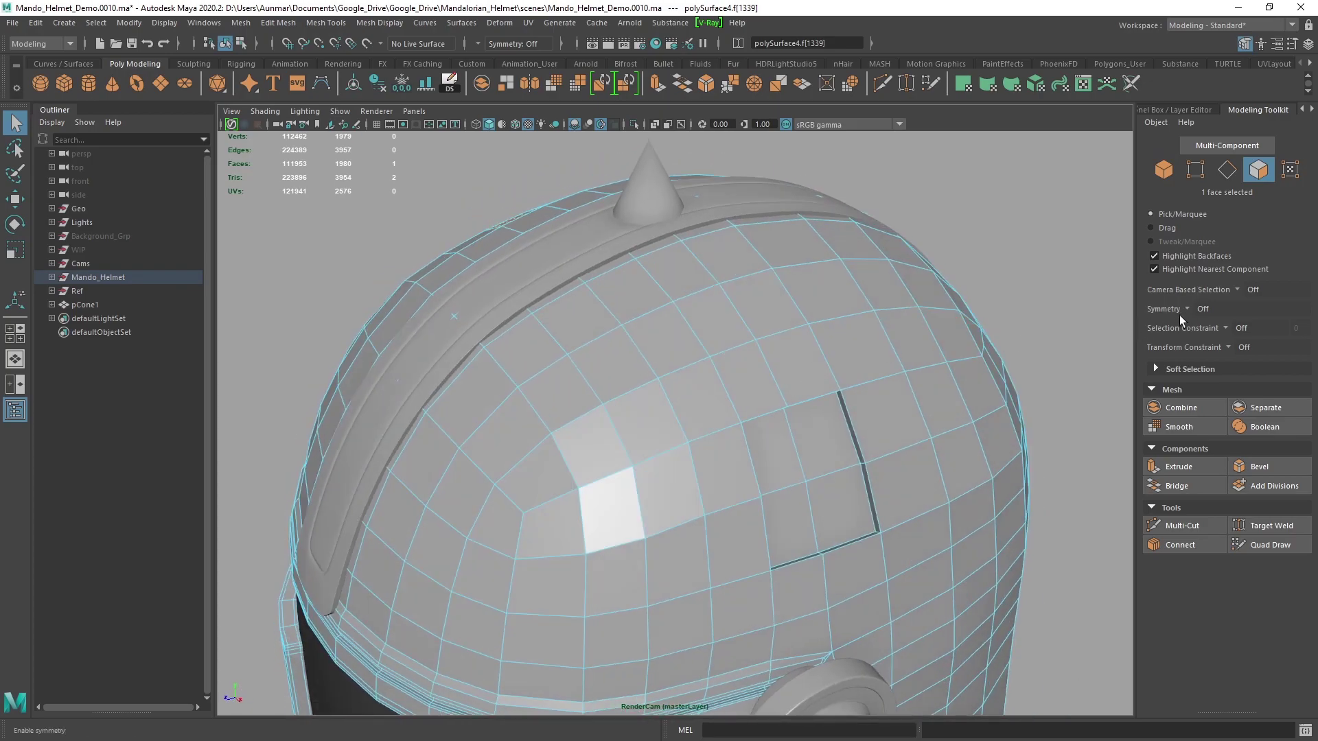
# Step: Set the selection constraint to Angle with a value of 45
pyautogui.click(1224, 328)
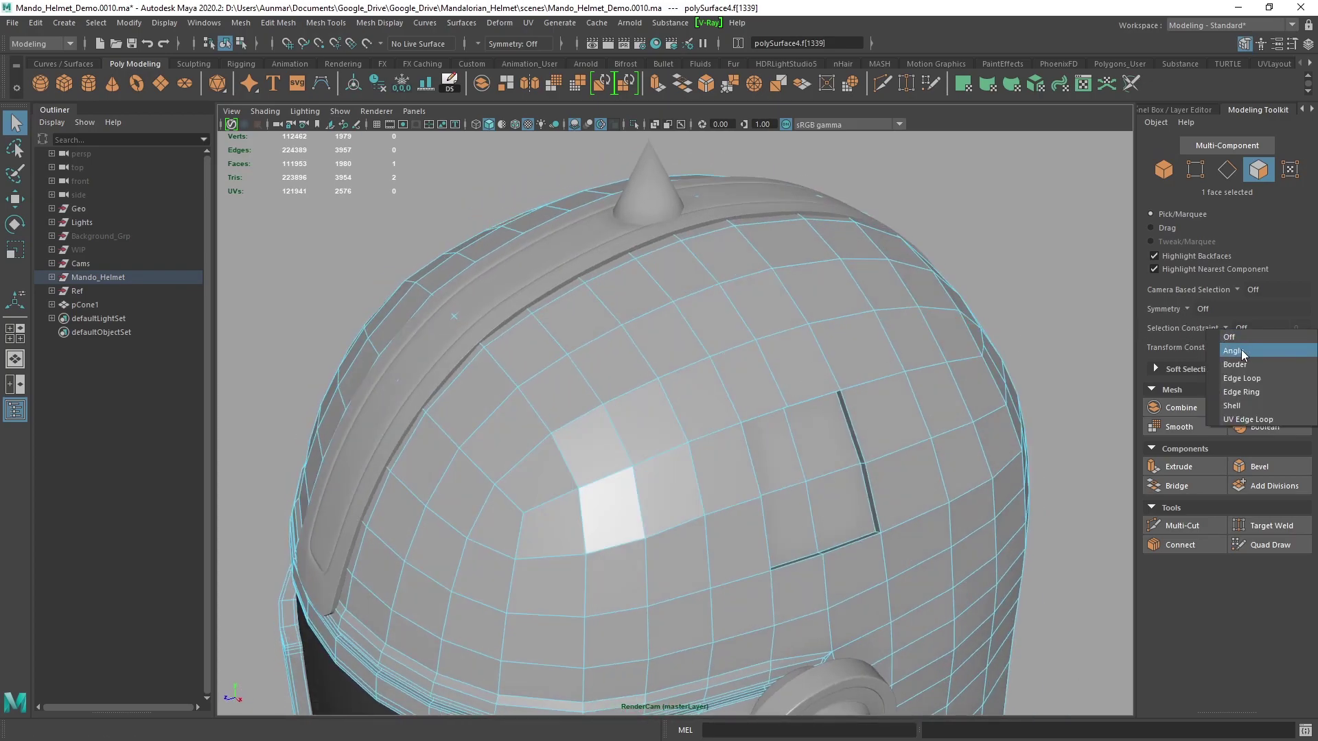
pyautogui.click(1233, 351)
pyautogui.keyDown('alt'); pyautogui.moveTo(659, 344); pyautogui.dragTo(720, 368); pyautogui.keyUp('alt')
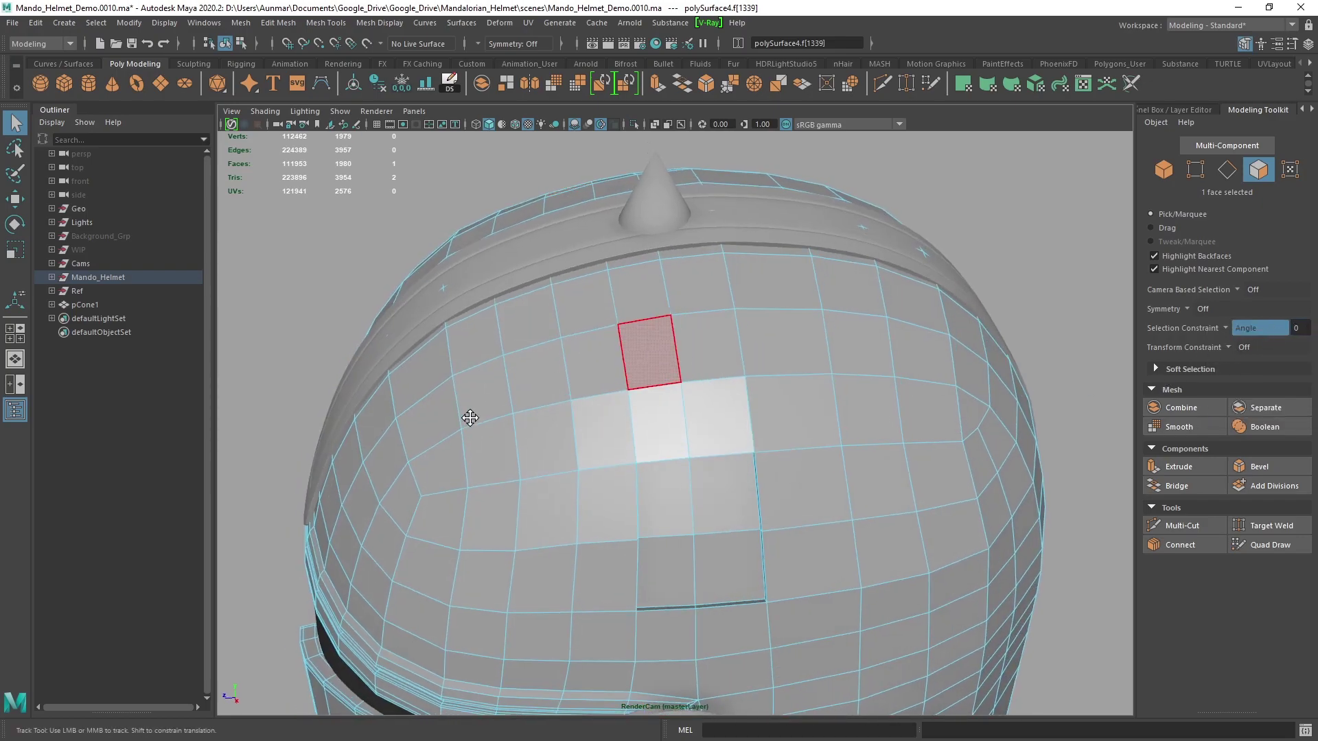
pyautogui.keyDown('alt'); pyautogui.moveTo(471, 391); pyautogui.dragTo(686, 407); pyautogui.keyUp('alt')
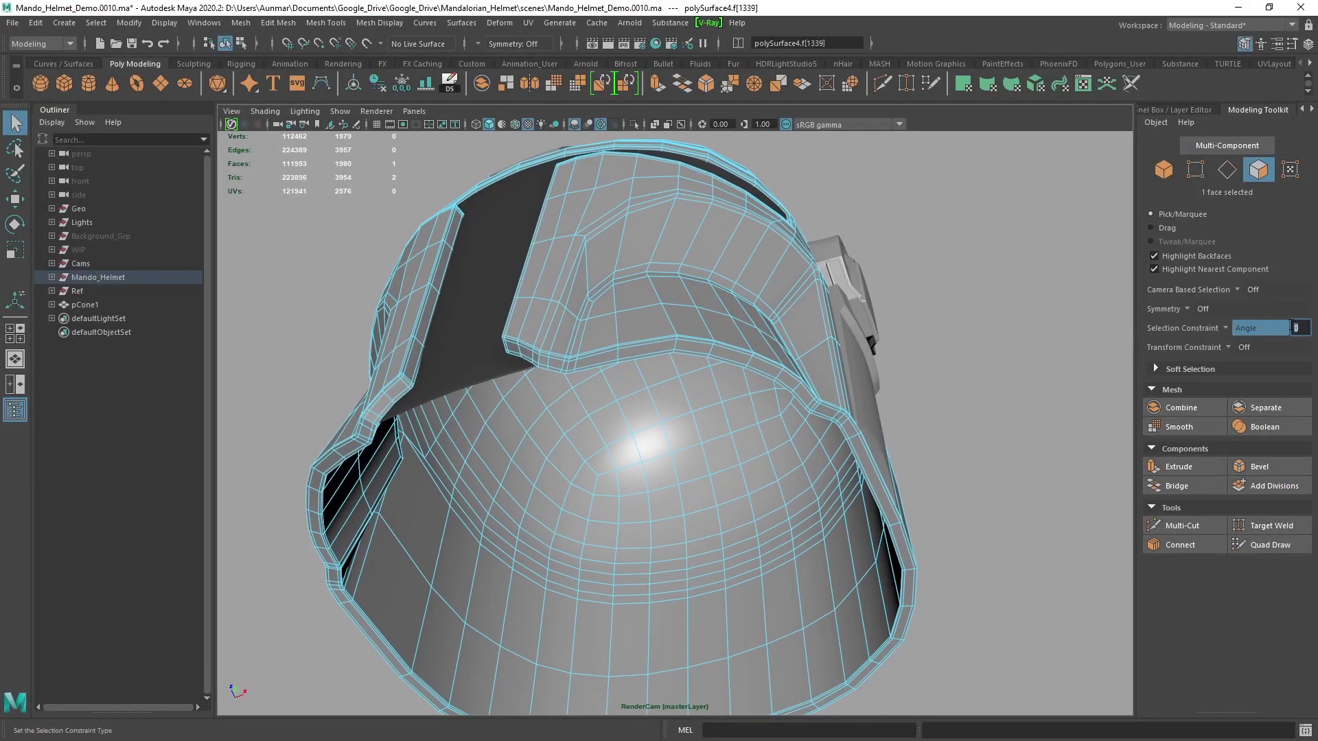
# Step: Add groups of faces inside the helmet to the selection using the angle constraint
pyautogui.keyDown('alt'); pyautogui.moveTo(642, 457); pyautogui.dragTo(708, 364); pyautogui.keyUp('alt')
pyautogui.keyDown('shift'); pyautogui.click(702, 335); pyautogui.keyUp('shift')
pyautogui.keyDown('shift'); pyautogui.click(700, 494); pyautogui.keyUp('shift')
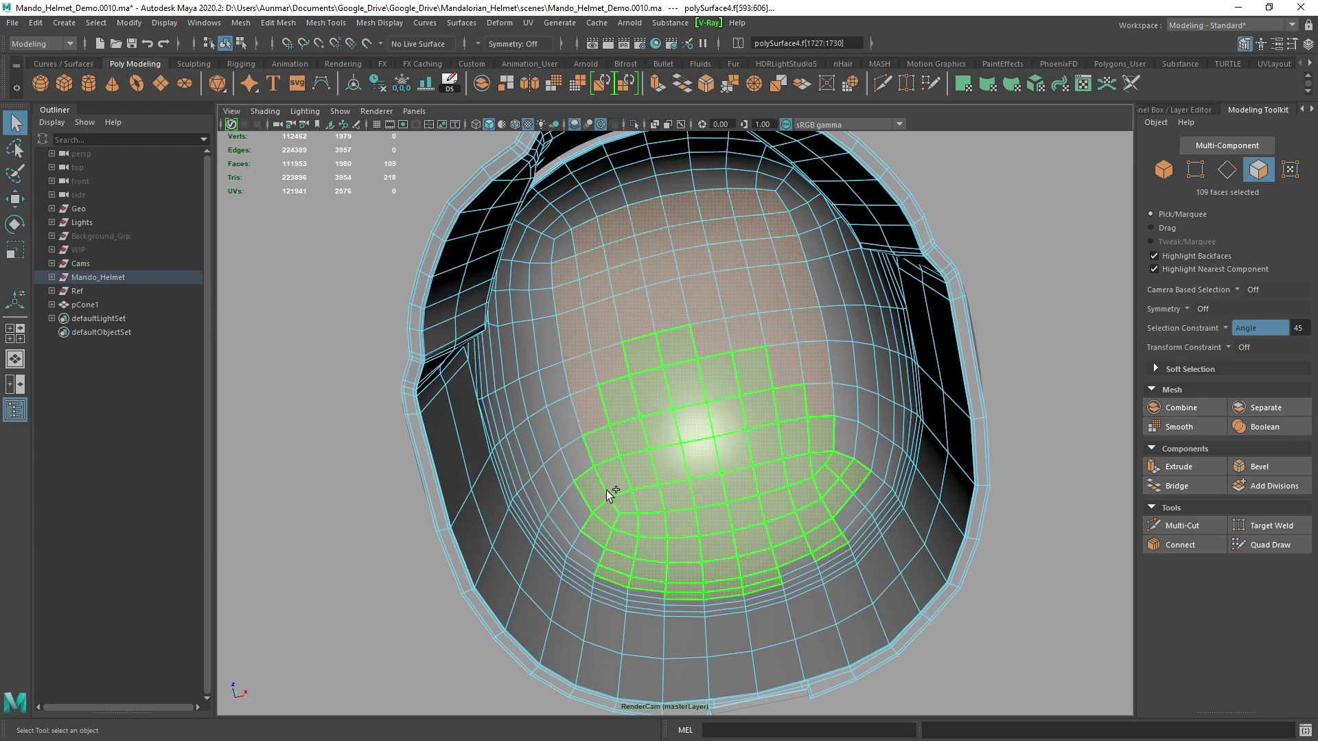
pyautogui.keyDown('shift'); pyautogui.click(568, 492); pyautogui.keyUp('shift')
pyautogui.keyDown('alt'); pyautogui.moveTo(568, 491); pyautogui.dragTo(641, 513); pyautogui.keyUp('alt')
pyautogui.keyDown('shift'); pyautogui.click(762, 624); pyautogui.keyUp('shift')
pyautogui.keyDown('alt'); pyautogui.moveTo(762, 624); pyautogui.dragTo(715, 575); pyautogui.keyUp('alt')
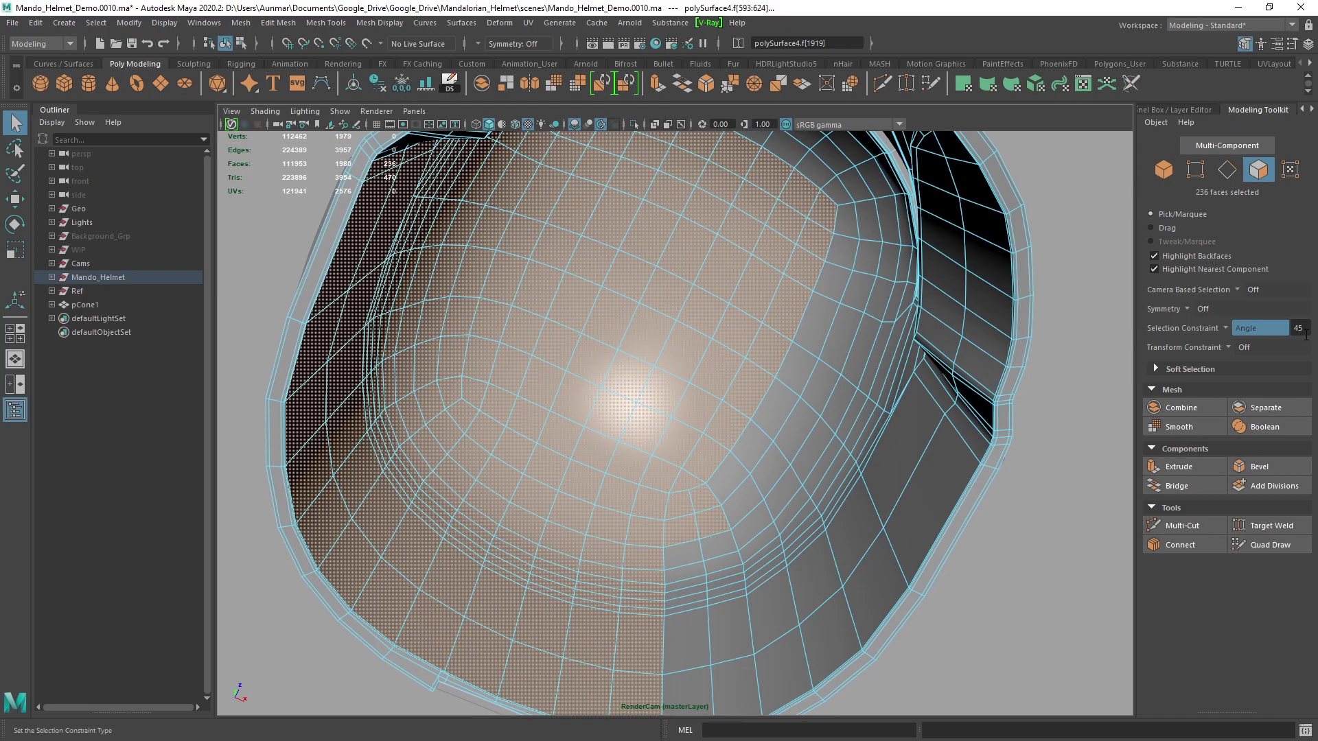
# Step: Raise the selection constraint angle to 60 and add the remaining interior faces to the selection
pyautogui.write('60')
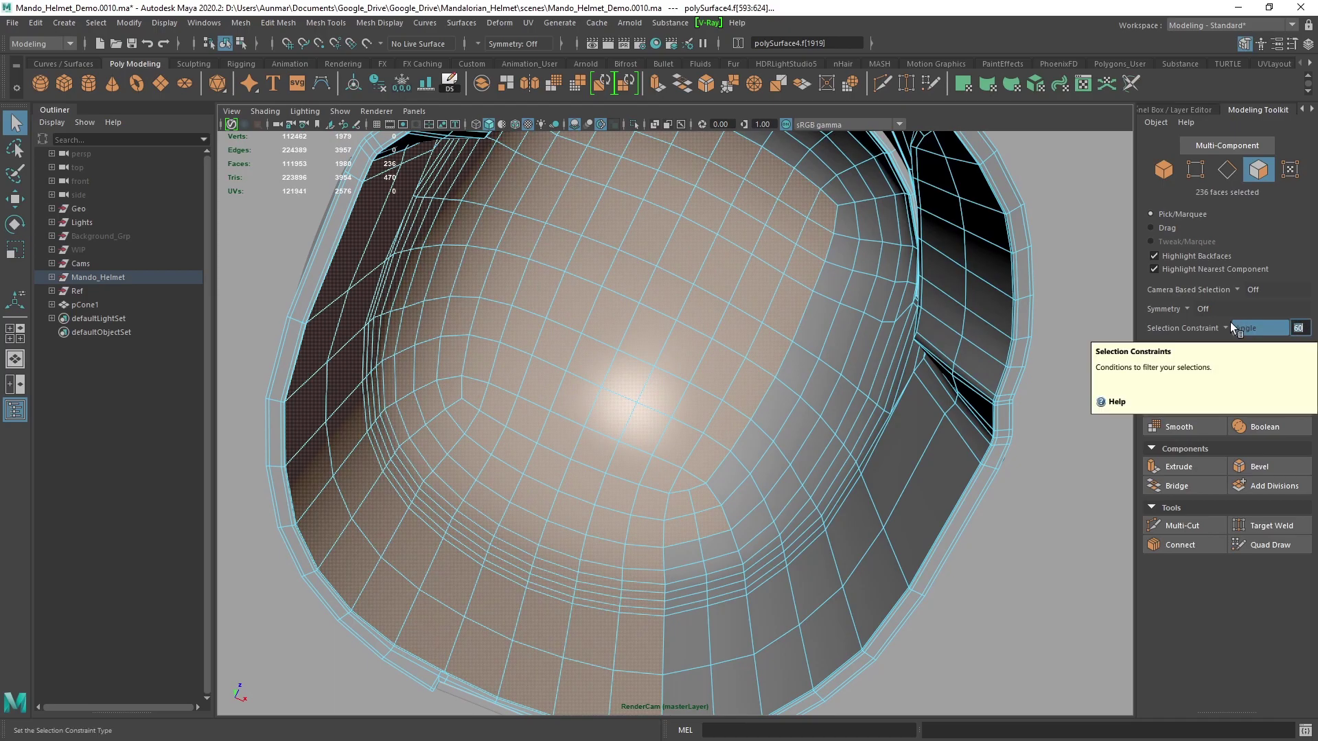
pyautogui.press('Return')
pyautogui.keyDown('shift'); pyautogui.click(792, 514); pyautogui.keyUp('shift')
pyautogui.keyDown('alt'); pyautogui.moveTo(824, 486); pyautogui.dragTo(597, 403); pyautogui.keyUp('alt')
pyautogui.keyDown('shift'); pyautogui.click(624, 373); pyautogui.keyUp('shift')
pyautogui.keyDown('alt'); pyautogui.moveTo(596, 403); pyautogui.dragTo(579, 500, button='right'); pyautogui.keyUp('alt')
pyautogui.keyDown('alt'); pyautogui.moveTo(579, 500); pyautogui.dragTo(686, 353); pyautogui.keyUp('alt')
pyautogui.keyDown('alt'); pyautogui.moveTo(686, 353); pyautogui.dragTo(721, 350, button='right'); pyautogui.keyUp('alt')
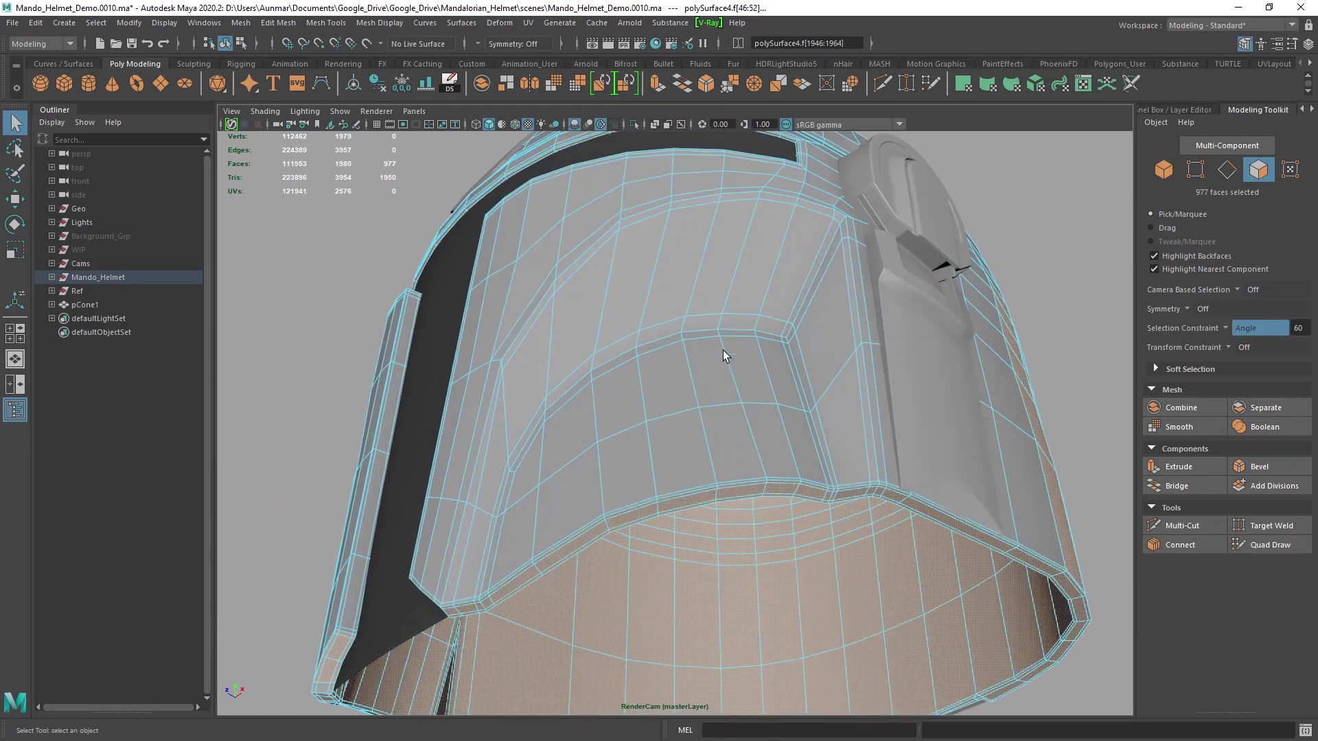
# Step: Turn off the selection constraint and select a rectangular ring of faces on the helmet's inner dome
pyautogui.click(1221, 328)
pyautogui.click(1243, 335)
pyautogui.keyDown('alt'); pyautogui.moveTo(768, 488); pyautogui.dragTo(637, 335); pyautogui.keyUp('alt')
pyautogui.scroll(3, 667, 405)
pyautogui.scroll(-2, 667, 405)
pyautogui.click(605, 303)
pyautogui.keyDown('shift'); pyautogui.doubleClick(854, 319); pyautogui.keyUp('shift')
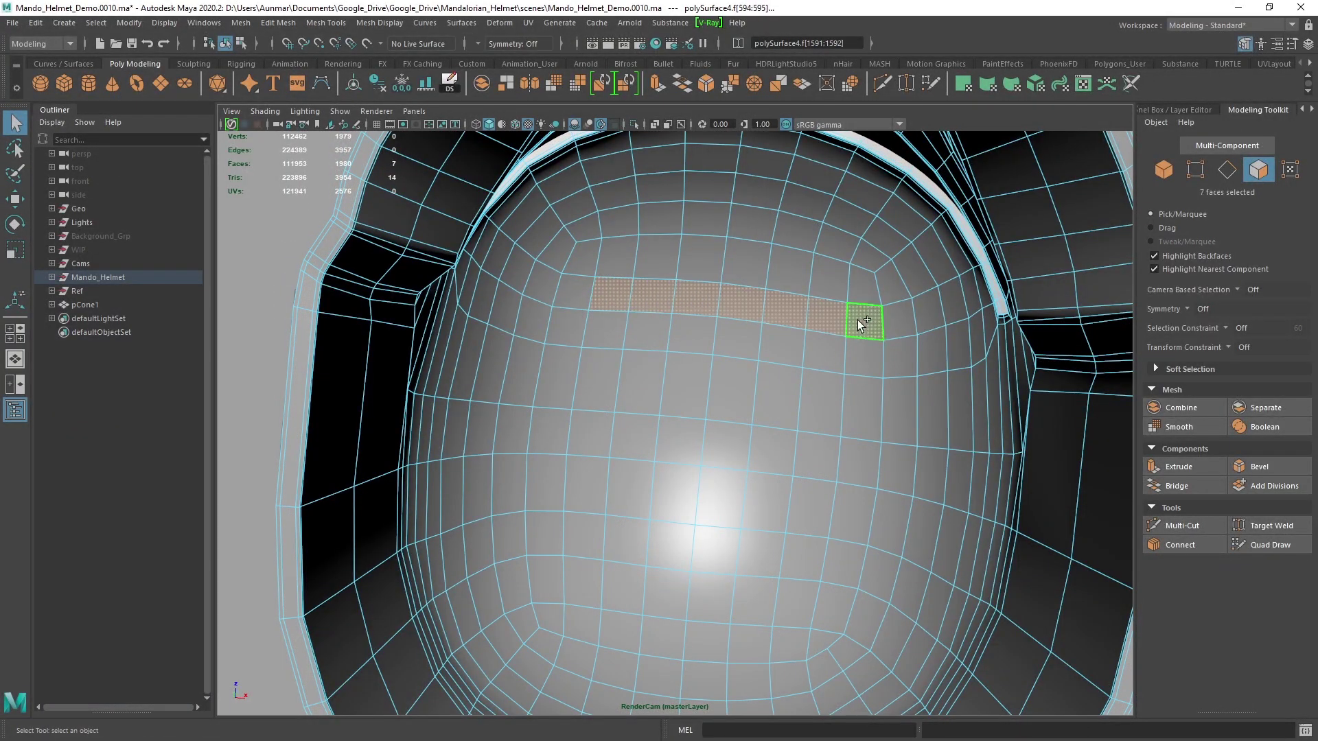
pyautogui.keyDown('shift'); pyautogui.doubleClick(825, 608); pyautogui.keyUp('shift')
pyautogui.keyDown('shift'); pyautogui.doubleClick(579, 579); pyautogui.keyUp('shift')
pyautogui.keyDown('shift'); pyautogui.doubleClick(600, 332); pyautogui.keyUp('shift')
pyautogui.keyDown('alt'); pyautogui.moveTo(801, 418); pyautogui.dragTo(767, 402); pyautogui.keyUp('alt')
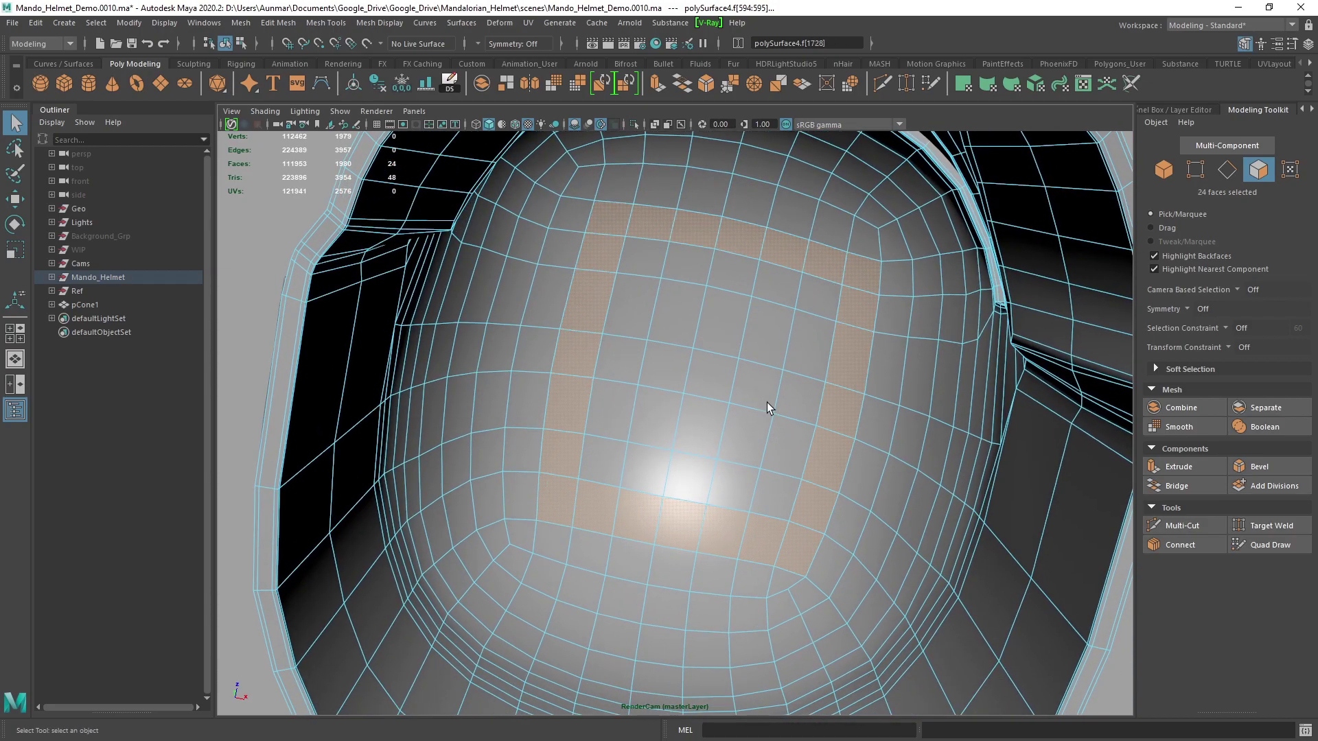
# Step: Grow the rectangular ring of selected faces once and undo that growth
pyautogui.keyDown('ctrl'); pyautogui.rightClick(767, 402); pyautogui.keyUp('ctrl')
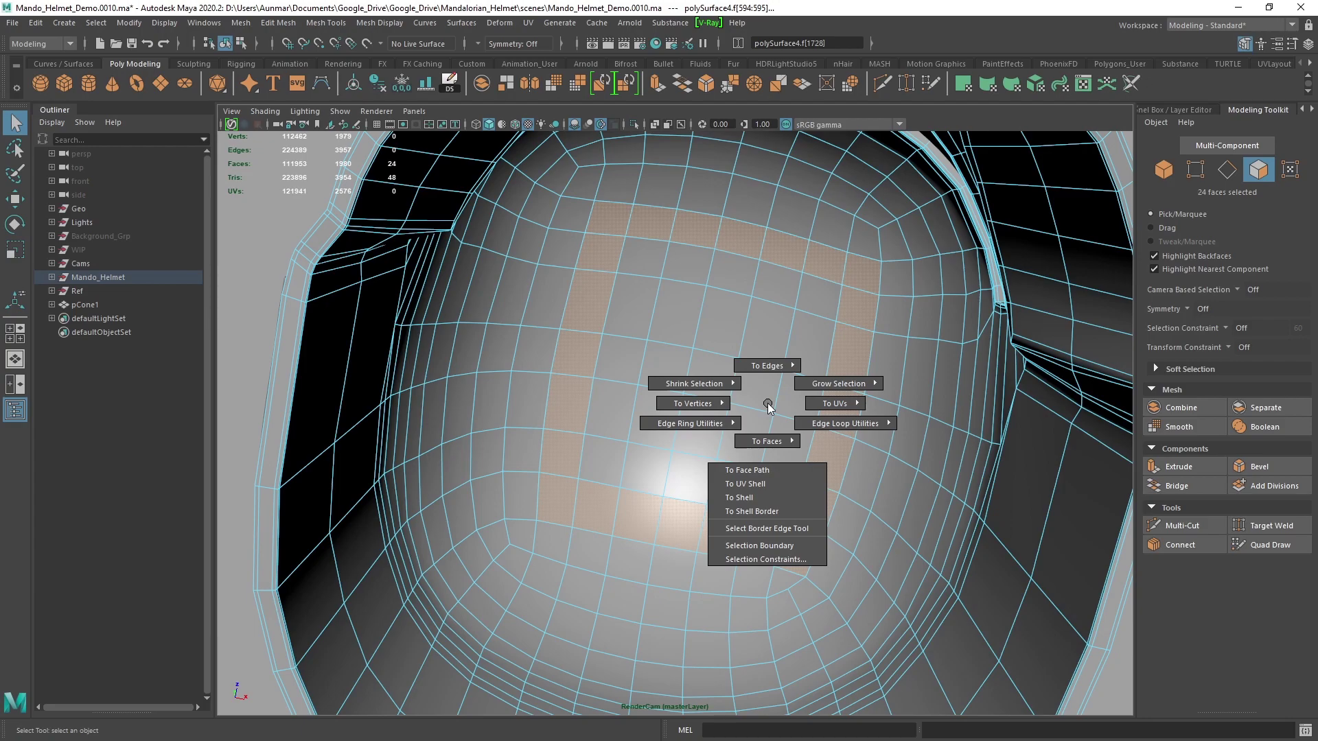
pyautogui.keyDown('ctrl'); pyautogui.moveTo(771, 407); pyautogui.dragTo(841, 393, button='right'); pyautogui.keyUp('ctrl')
pyautogui.hotkey('ctrl', 'z')
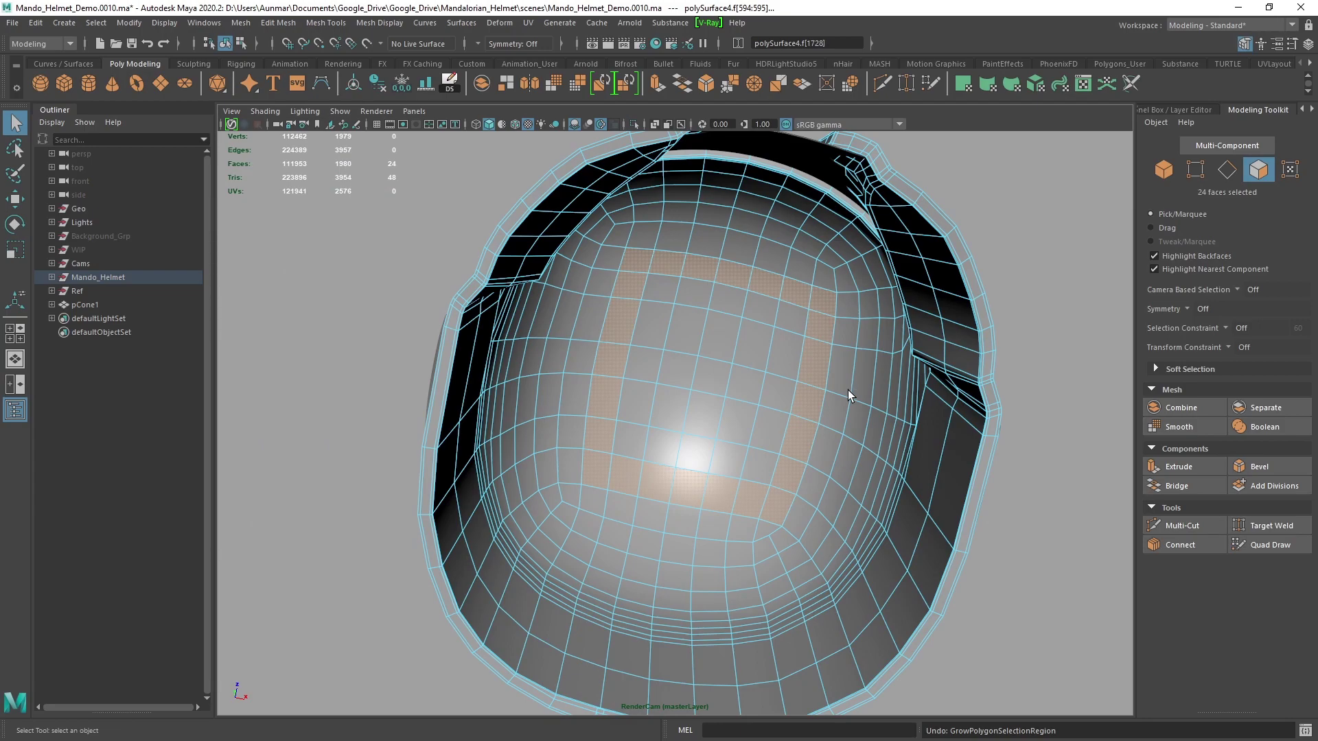
# Step: Grow the face selection repeatedly until it covers the whole inner dome of the helmet
pyautogui.hotkey('shift', '.')
pyautogui.hotkey('shift', '.')
pyautogui.hotkey('shift', '.')
pyautogui.hotkey('shift', '.')
pyautogui.hotkey('shift', '.')
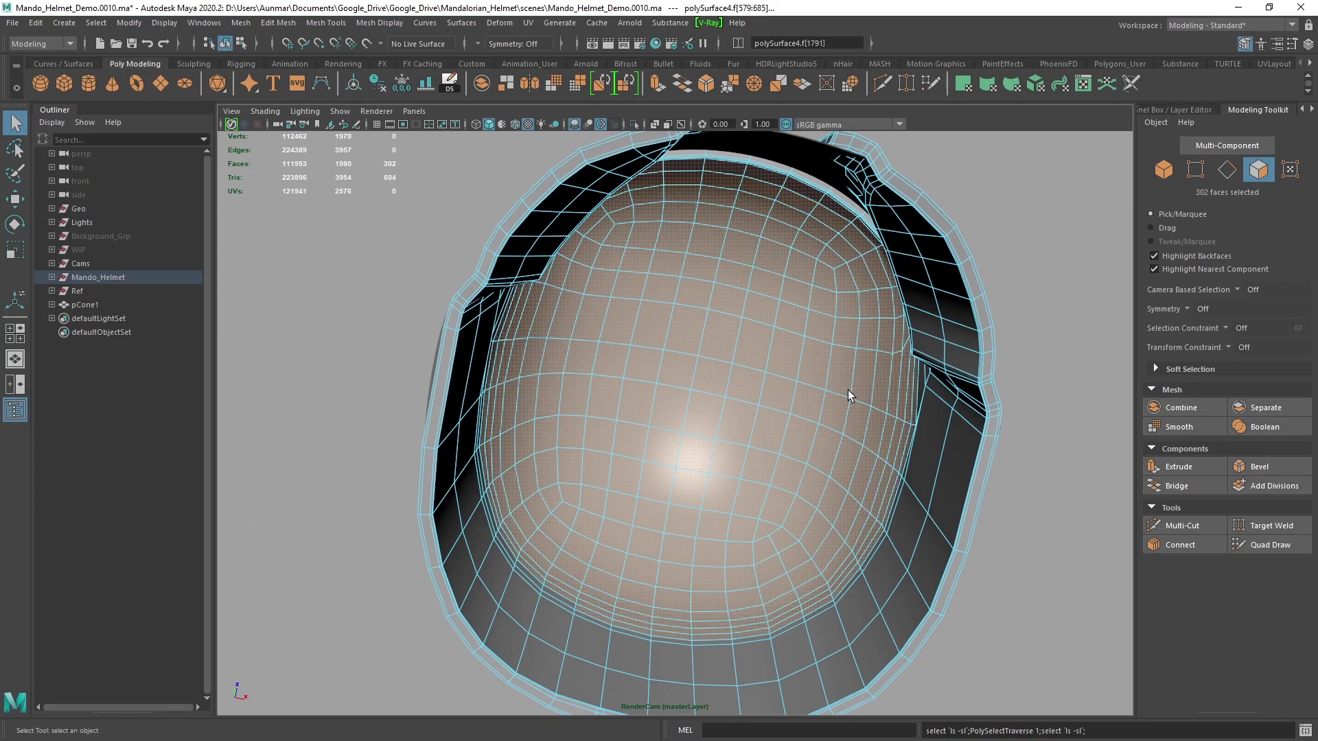
# Step: Select a small block of adjacent faces around the recessed notch on the outside of the helmet's dome
pyautogui.keyDown('alt'); pyautogui.moveTo(830, 393); pyautogui.dragTo(801, 538); pyautogui.keyUp('alt')
pyautogui.scroll(5, 780, 562)
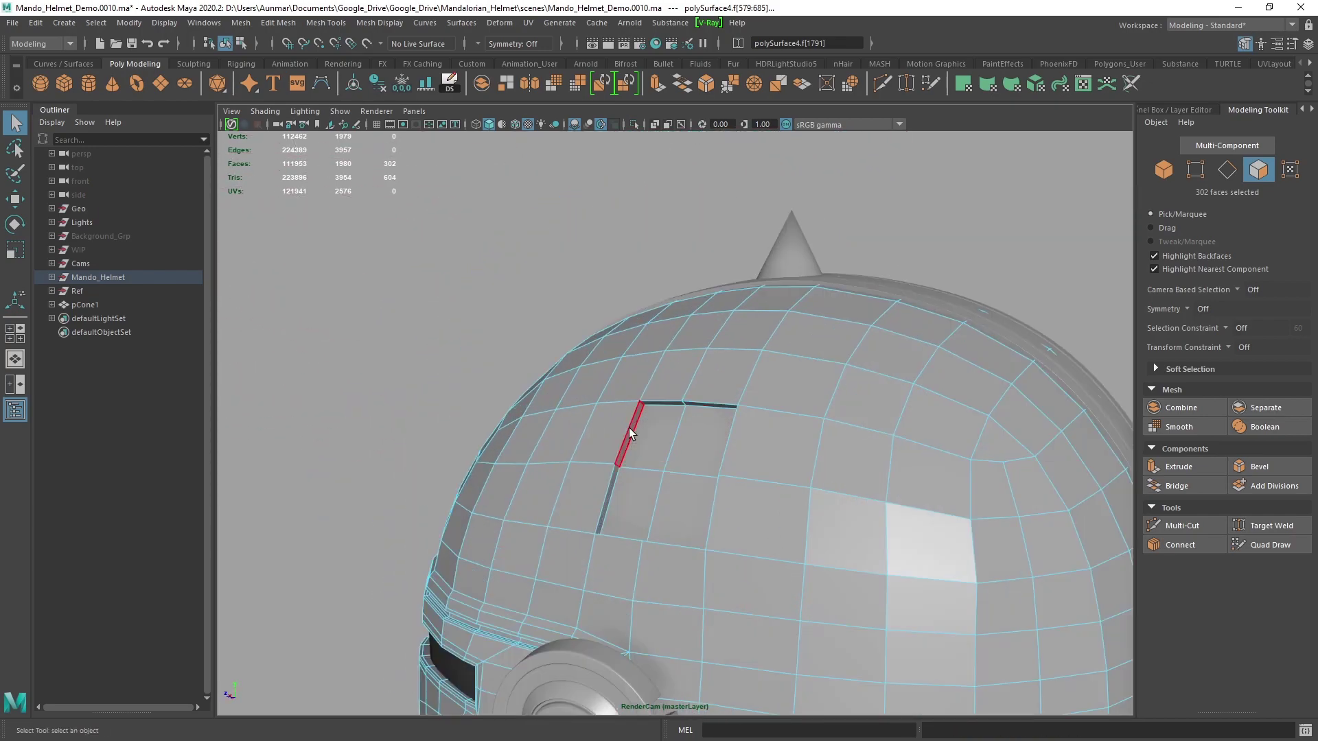
pyautogui.click(668, 452)
pyautogui.keyDown('shift'); pyautogui.click(676, 497); pyautogui.keyUp('shift')
pyautogui.keyDown('shift'); pyautogui.click(620, 488); pyautogui.keyUp('shift')
pyautogui.keyDown('shift'); pyautogui.click(686, 456); pyautogui.keyUp('shift')
# Step: Grow the face selection three times so it spreads across the side of the outer dome
pyautogui.keyDown('alt'); pyautogui.moveTo(687, 458); pyautogui.dragTo(829, 477); pyautogui.keyUp('alt')
pyautogui.scroll(4, 746, 531)
pyautogui.hotkey('shift', '.')
pyautogui.hotkey('shift', '.')
pyautogui.hotkey('shift', '.')
pyautogui.scroll(-5, 721, 459)
pyautogui.keyDown('alt'); pyautogui.moveTo(829, 476); pyautogui.dragTo(818, 415, button='middle'); pyautogui.keyUp('alt')
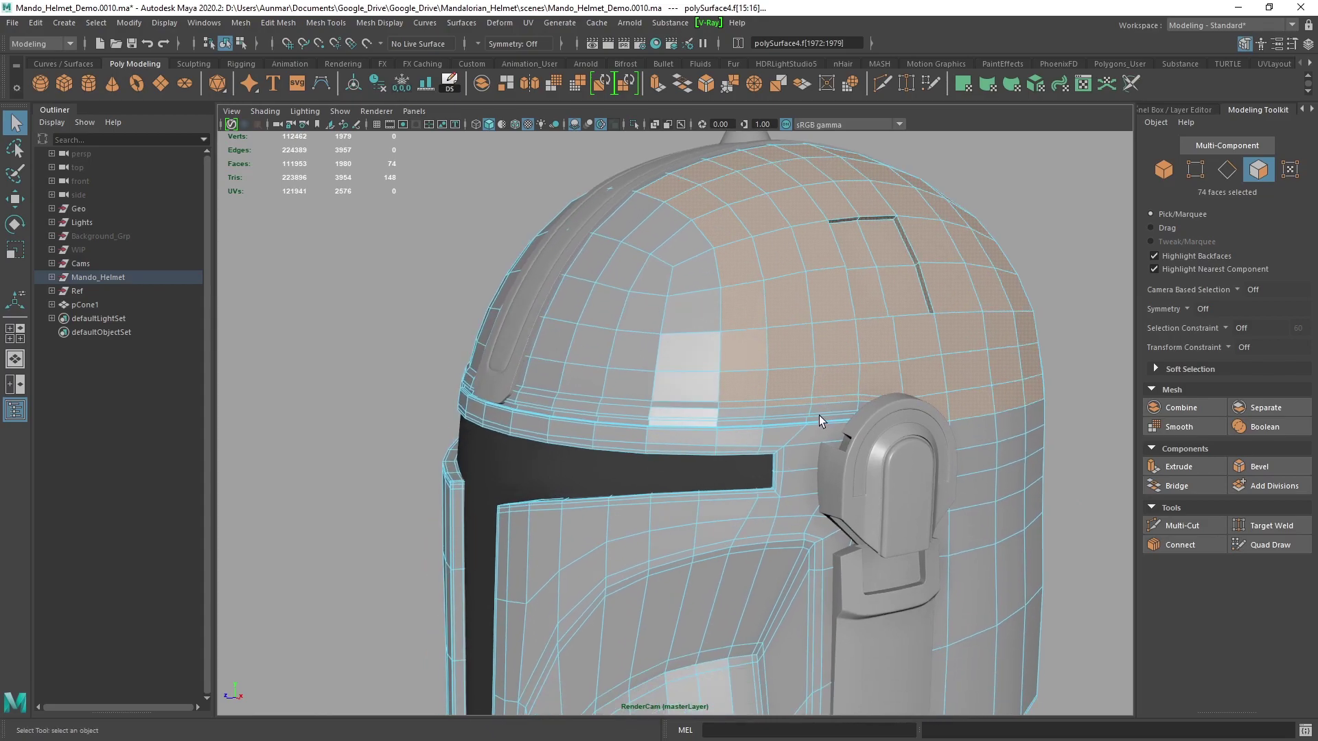
# Step: Return the helmet to object mode and clear the selection
pyautogui.keyDown('alt'); pyautogui.moveTo(790, 375); pyautogui.dragTo(800, 372); pyautogui.keyUp('alt')
pyautogui.moveTo(796, 266); pyautogui.dragTo(873, 237, button='right')
pyautogui.click(1060, 171)
pyautogui.scroll(-4, 852, 433)
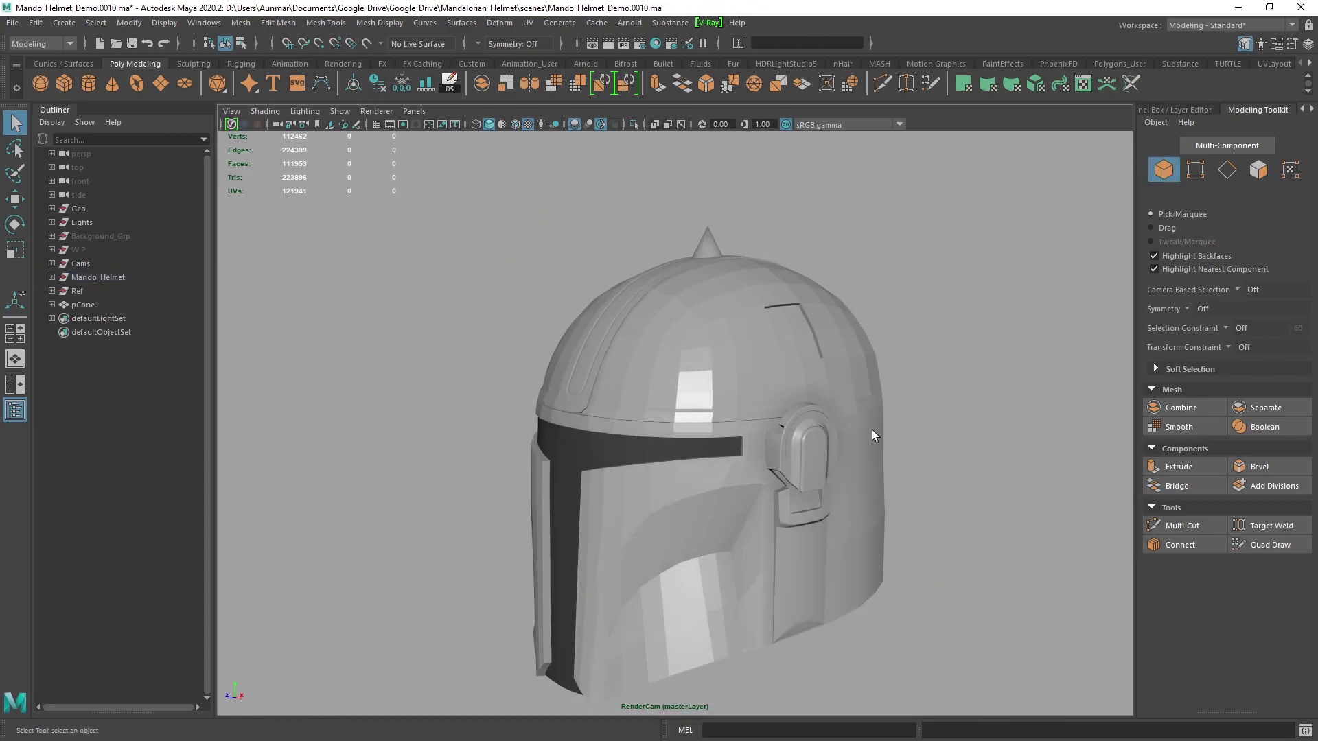
pyautogui.keyDown('alt'); pyautogui.moveTo(852, 434); pyautogui.dragTo(862, 394, button='middle'); pyautogui.keyUp('alt')
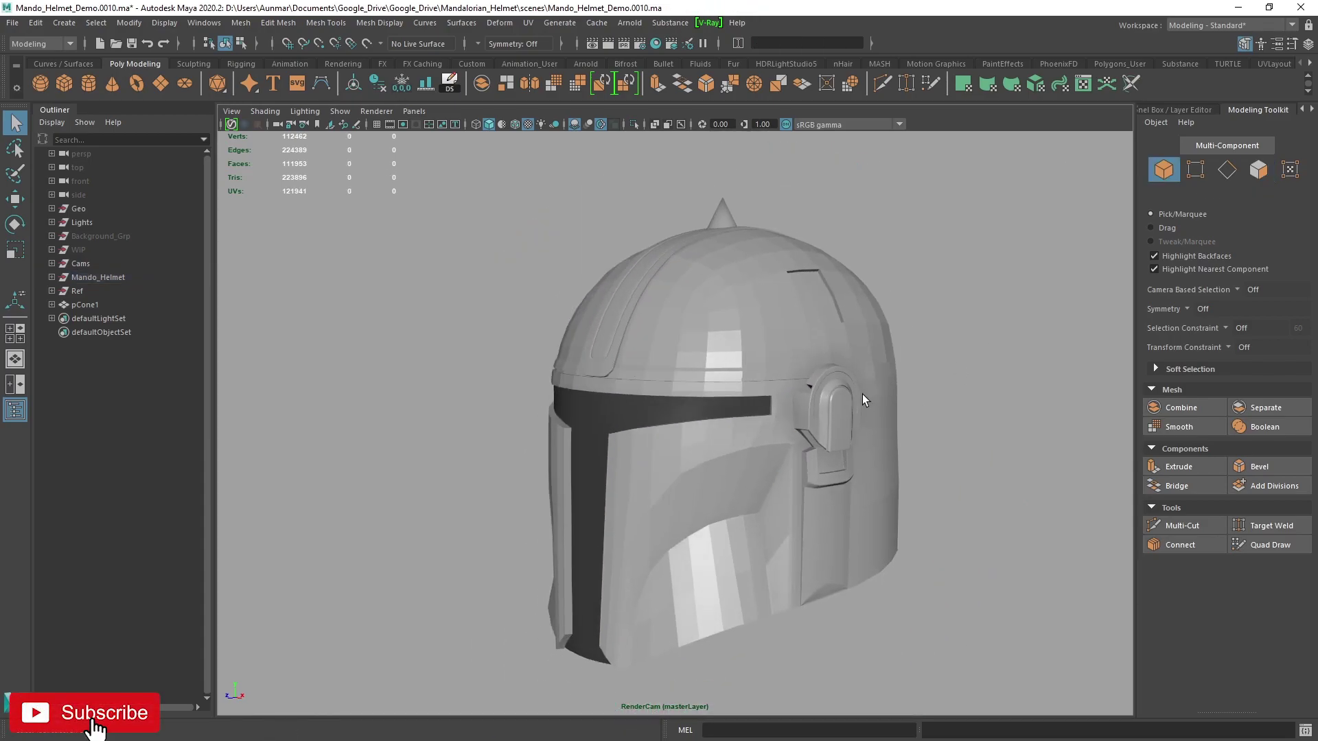
# Step: Delete the cone on top of the helmet
pyautogui.keyDown('alt'); pyautogui.moveTo(787, 461); pyautogui.dragTo(806, 446, button='middle'); pyautogui.keyUp('alt')
pyautogui.scroll(-3, 805, 446)
pyautogui.keyDown('alt'); pyautogui.moveTo(796, 449); pyautogui.dragTo(817, 439); pyautogui.keyUp('alt')
pyautogui.click(714, 234)
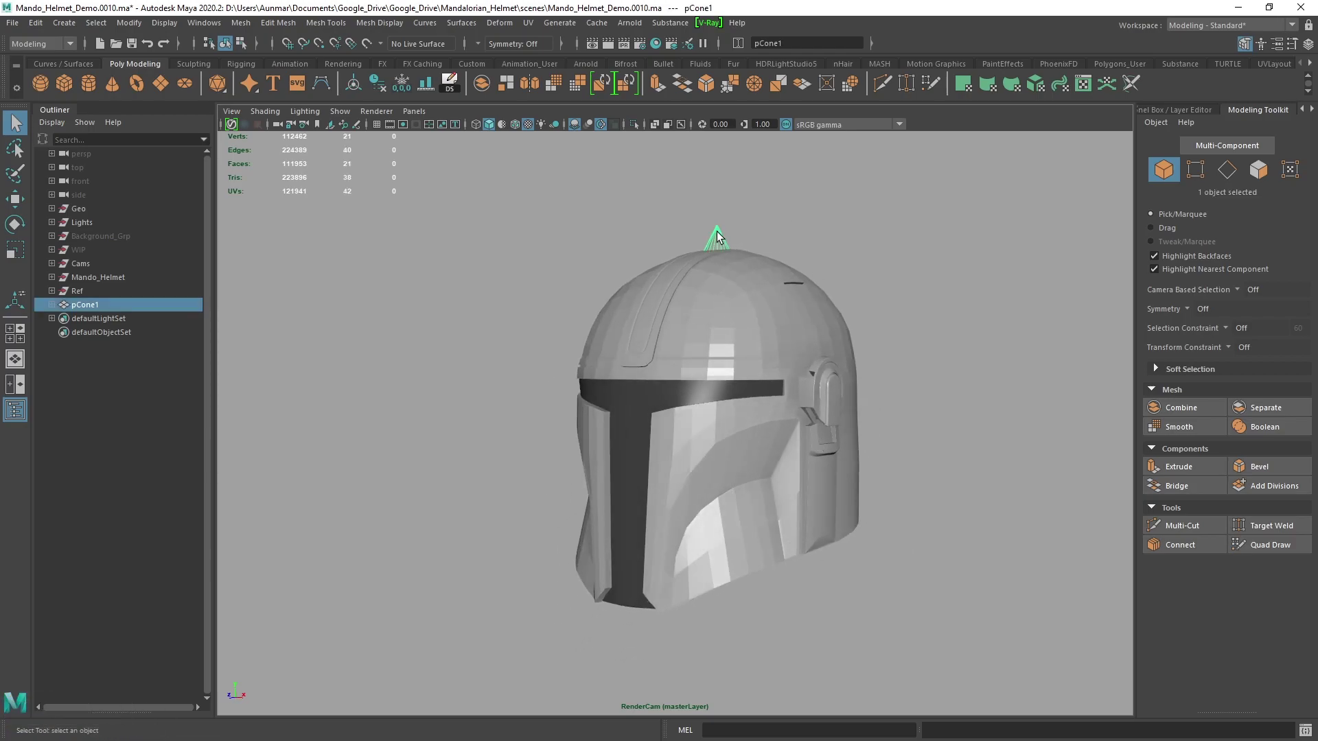
pyautogui.press('Delete')
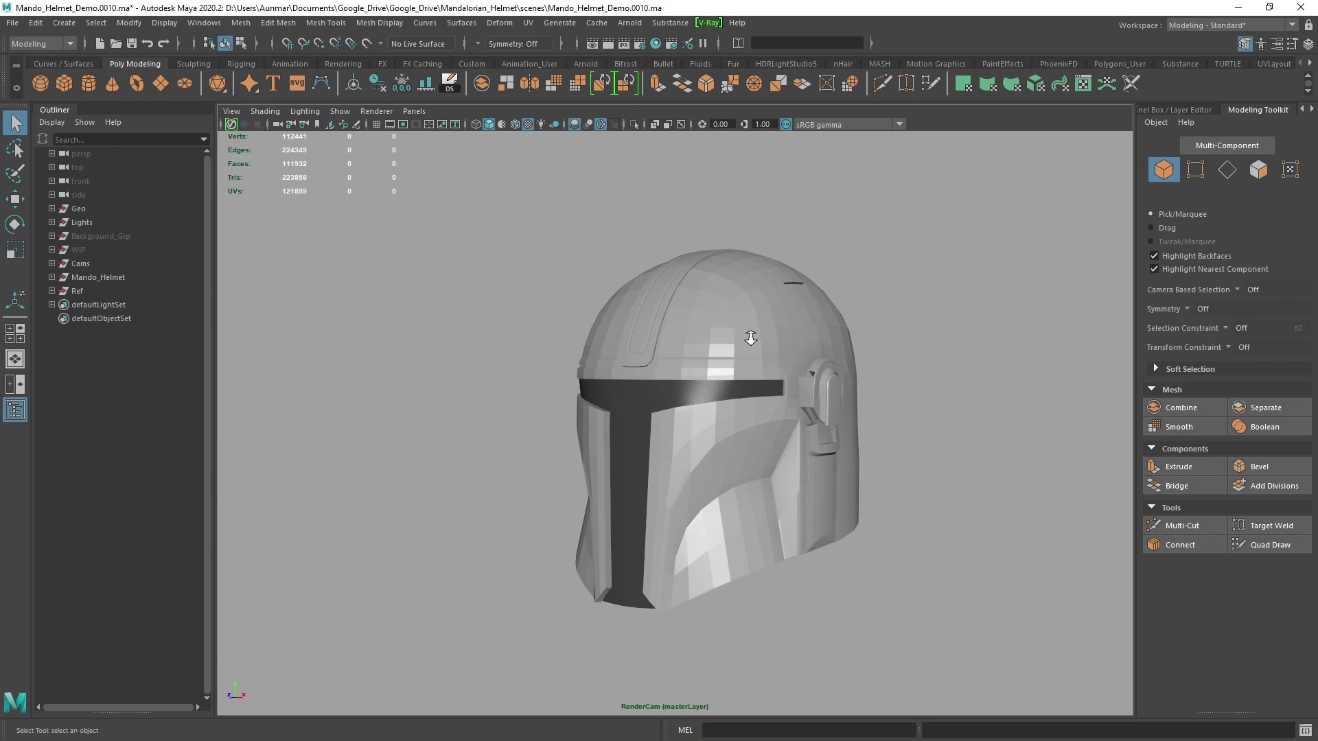
# Step: Turn on smooth mesh preview for the main helmet shell and deselect it
pyautogui.keyDown('alt'); pyautogui.moveTo(749, 340); pyautogui.dragTo(750, 433, button='right'); pyautogui.keyUp('alt')
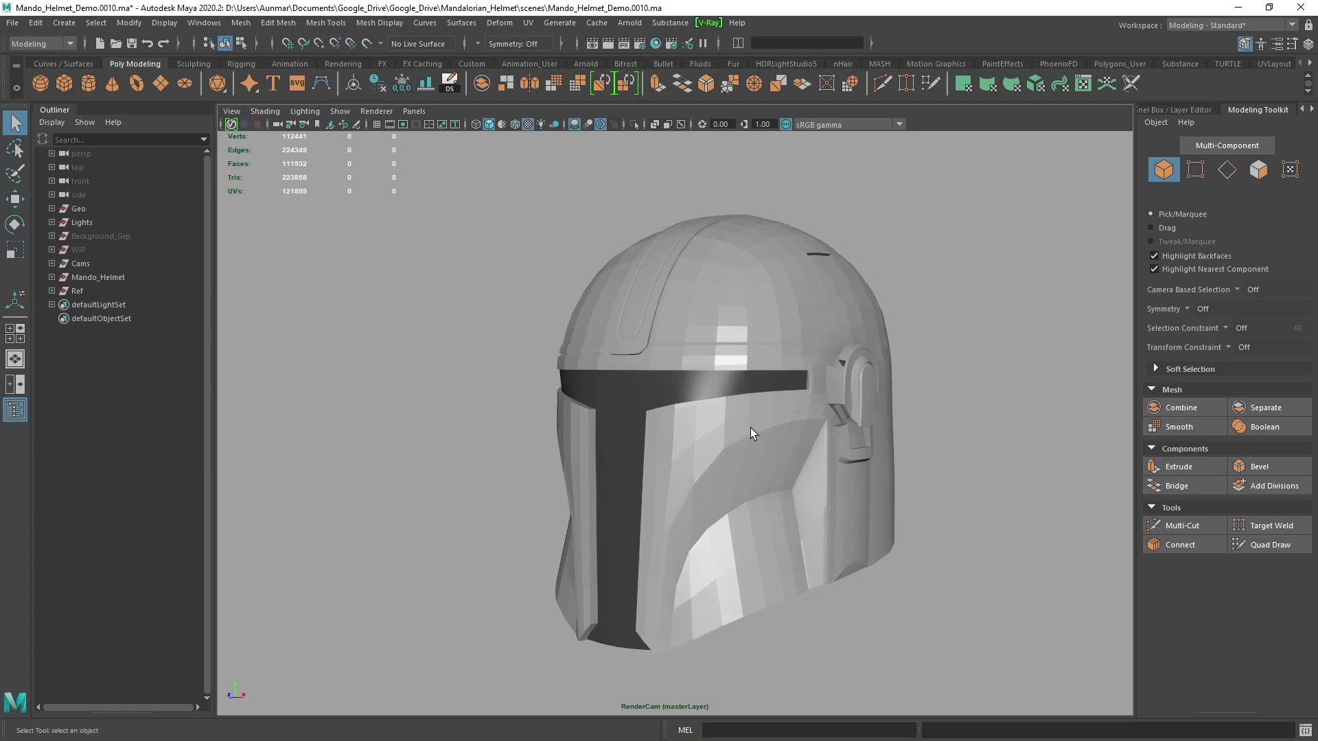
pyautogui.click(748, 304)
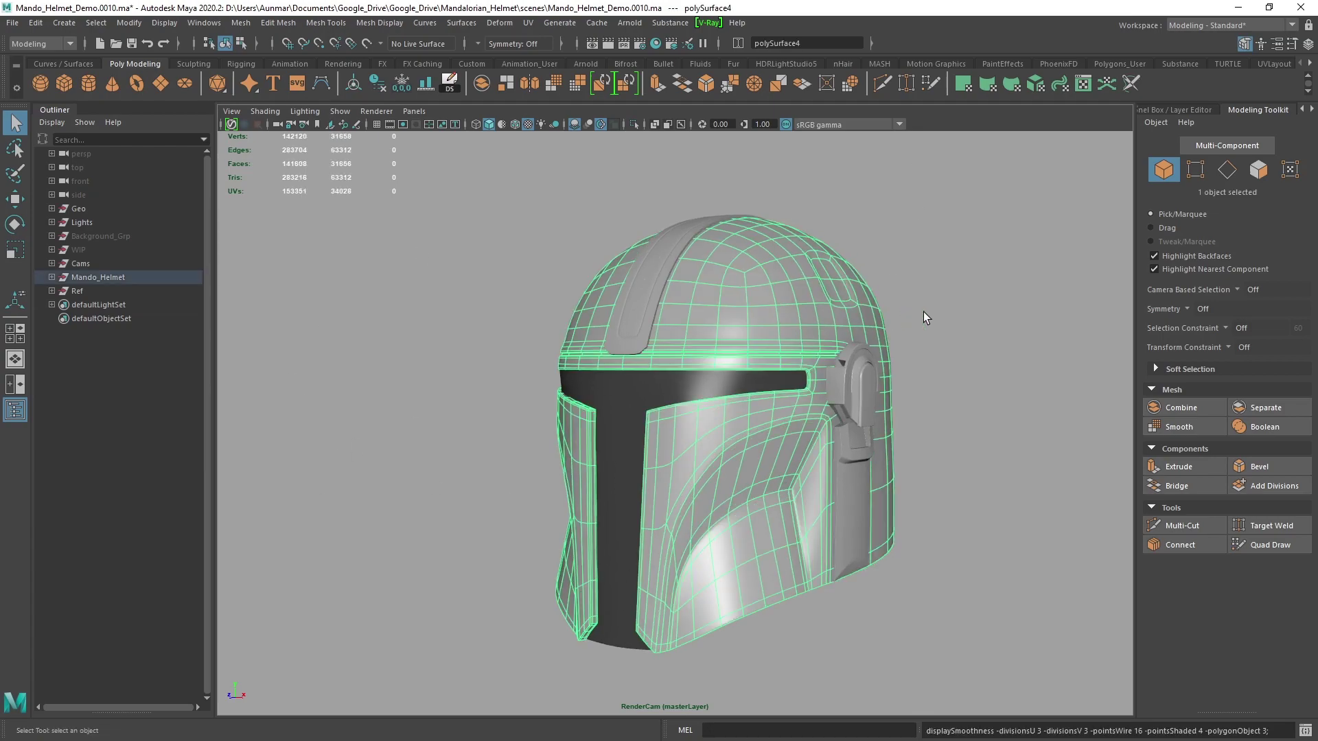
pyautogui.press('3')
pyautogui.click(921, 315)
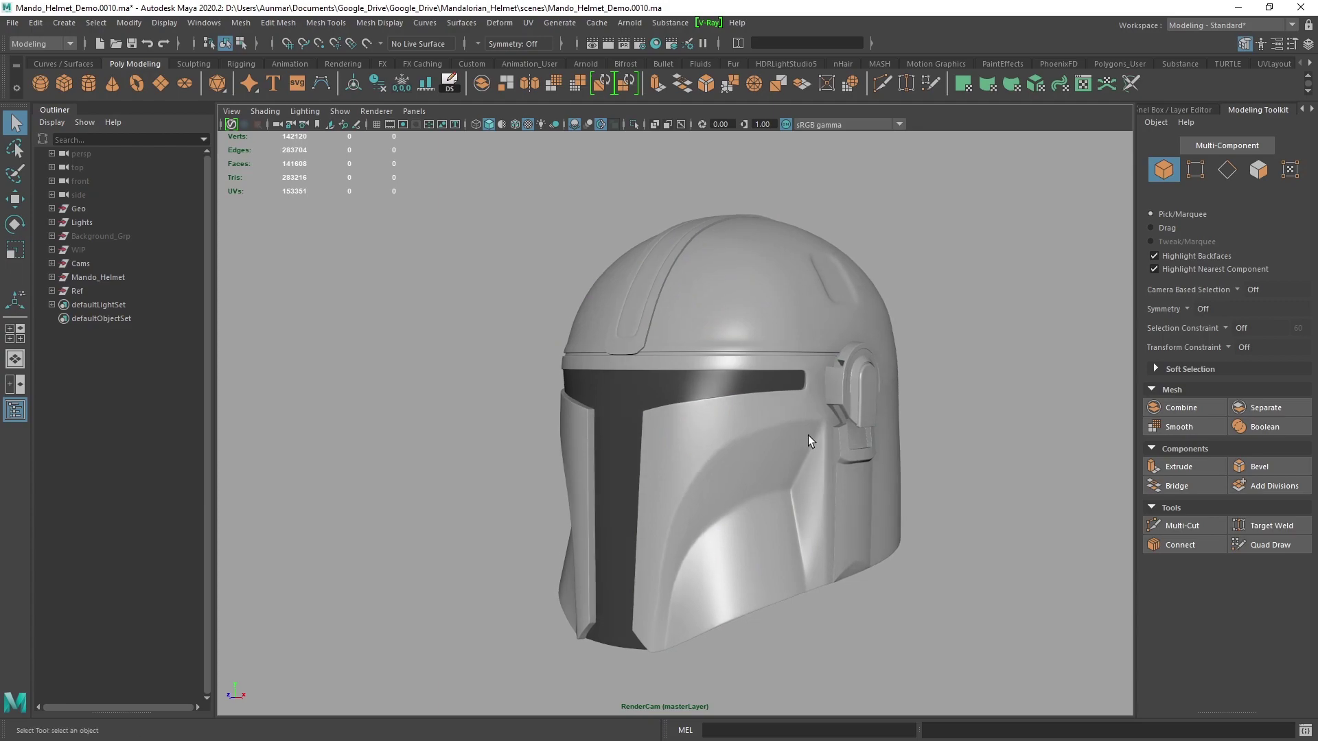